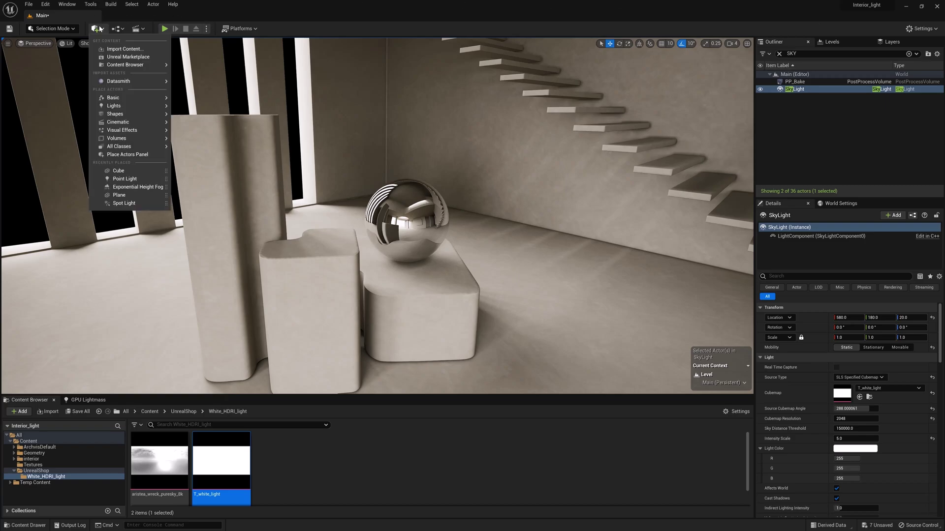
# Place a directional light in the room beside the tall block near the slatted windows.
pyautogui.moveTo(121, 107)
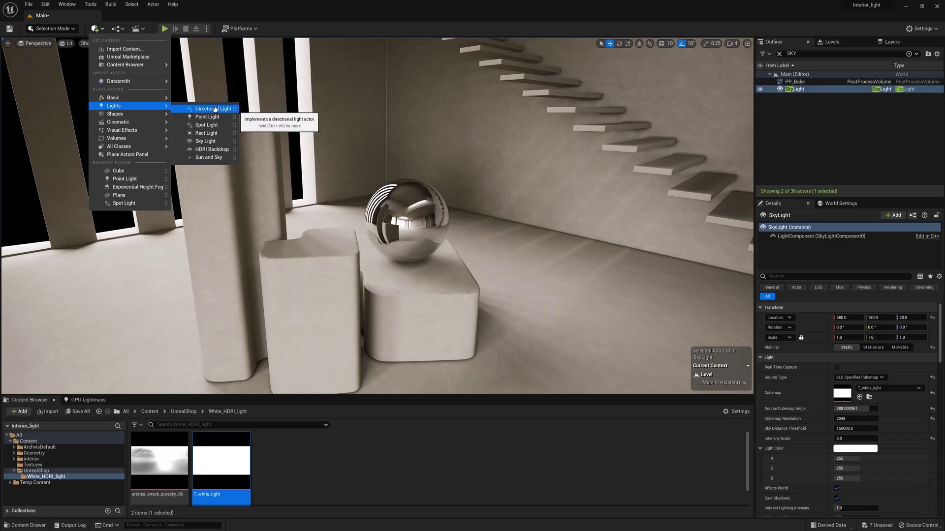
pyautogui.moveTo(215, 108); pyautogui.dragTo(176, 241)
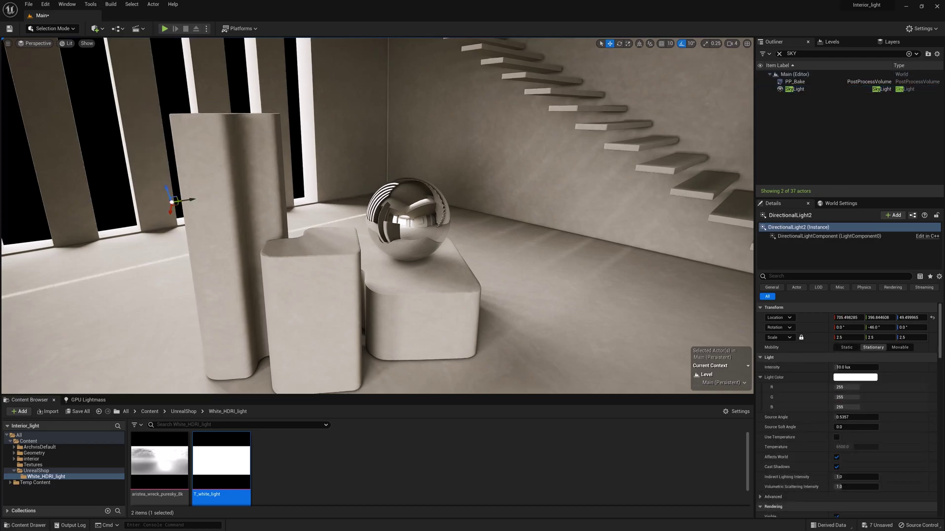
pyautogui.moveTo(207, 231); pyautogui.dragTo(178, 231, button='right')
# Rotate the new directional light around its vertical axis to about -110° and set its intensity to about 3.23 lux.
pyautogui.press('e')
pyautogui.moveTo(301, 214); pyautogui.dragTo(300, 214, button='right')
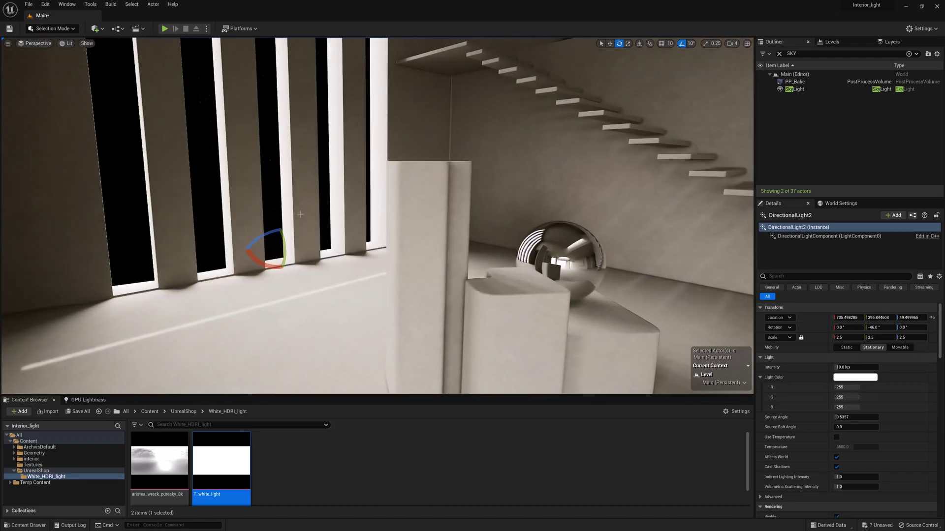
pyautogui.click(639, 45)
pyautogui.moveTo(625, 85); pyautogui.dragTo(639, 99, button='right')
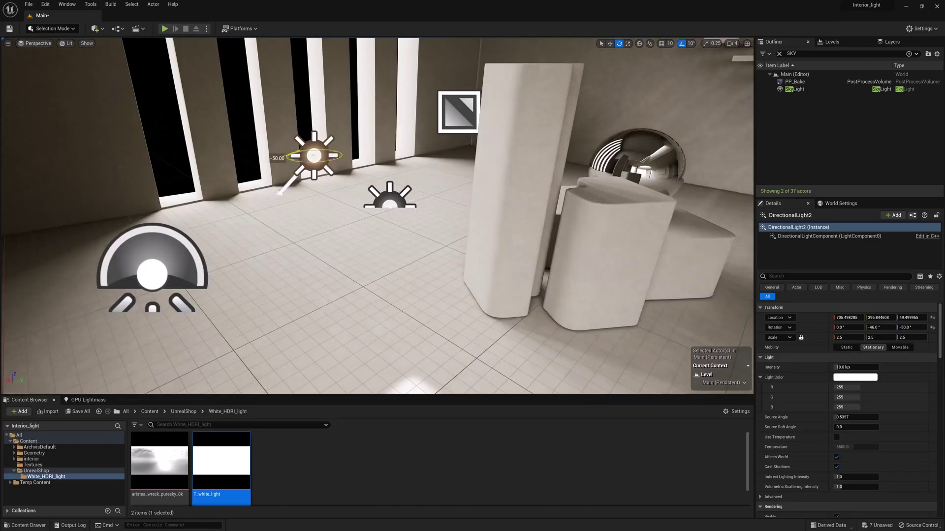
pyautogui.moveTo(292, 156); pyautogui.dragTo(332, 166)
pyautogui.moveTo(332, 165); pyautogui.dragTo(472, 172, button='right')
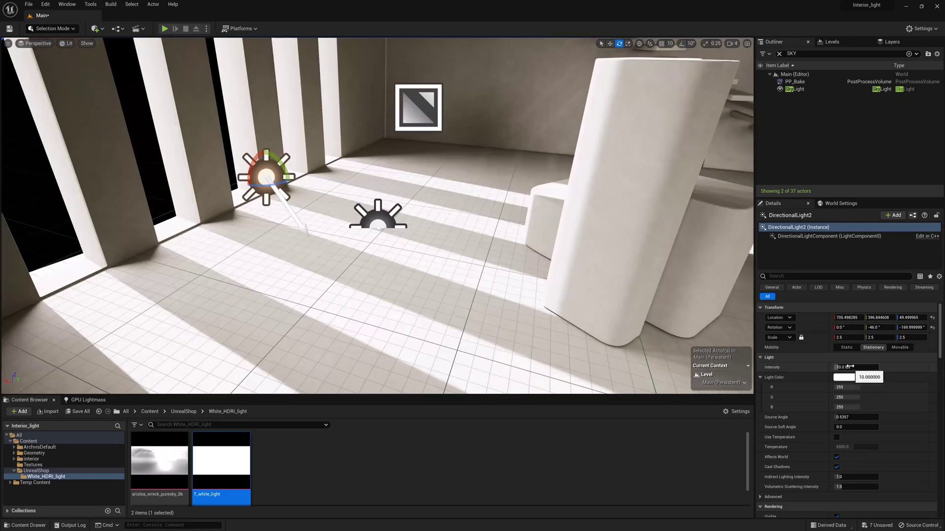
pyautogui.moveTo(849, 368)
pyautogui.mouseDown()
pyautogui.moveTo(869, 368)
pyautogui.moveTo(844, 367)
pyautogui.mouseUp()
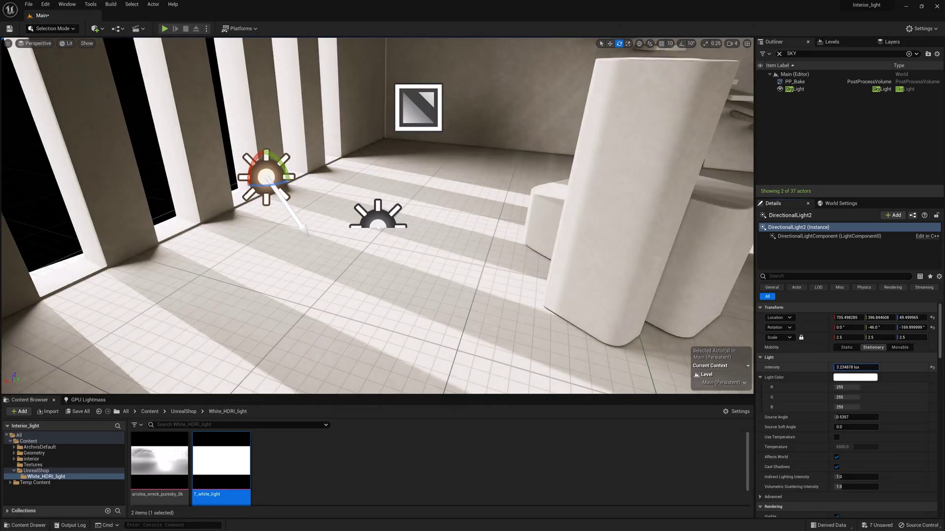
# Try a pink light colour on the directional light.
pyautogui.scroll(-1, 853, 363)
pyautogui.click(855, 353)
pyautogui.click(745, 369)
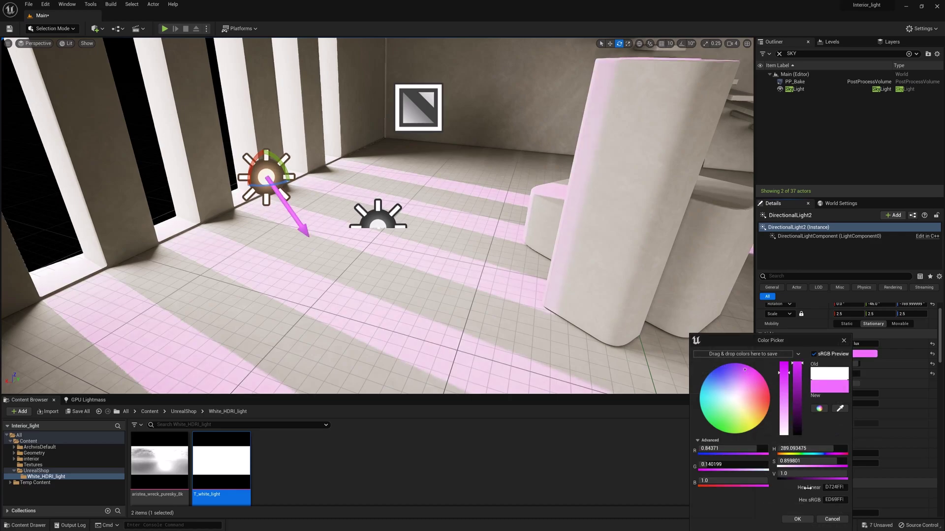
pyautogui.click(831, 519)
# Set the directional light's source angle to 20 to soften its shadows.
pyautogui.moveTo(846, 362); pyautogui.dragTo(876, 361)
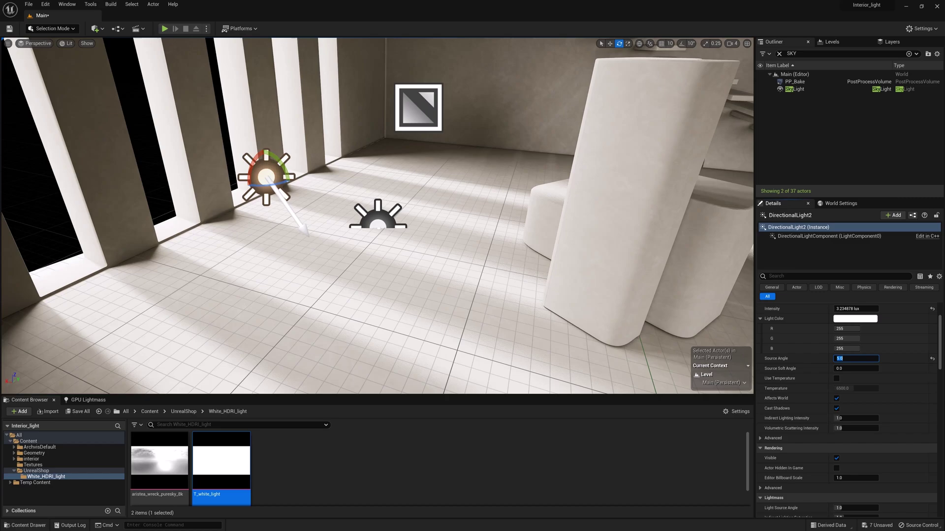
pyautogui.press('Return')
pyautogui.moveTo(478, 349); pyautogui.dragTo(522, 321, button='right')
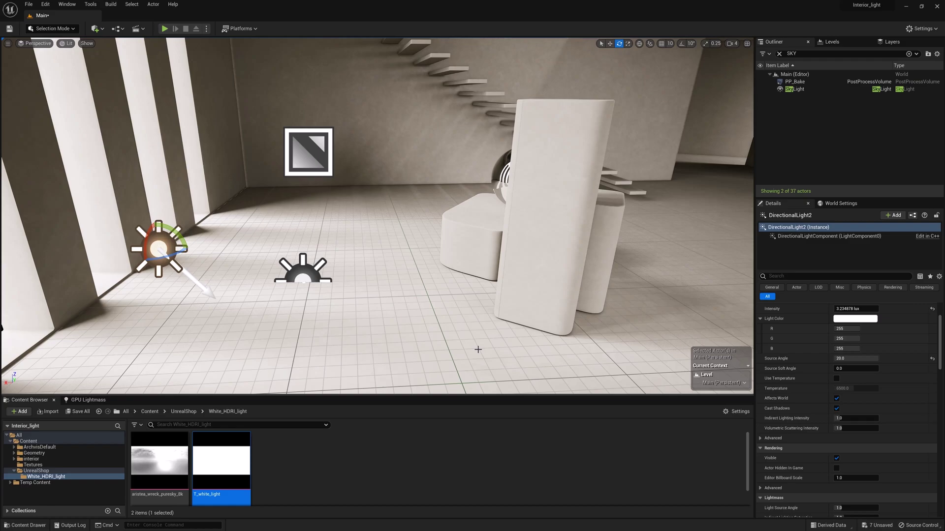
# Re-aim the directional light interactively to a rotation of about -79°, -35°, -167°.
pyautogui.hotkey('ctrl', 'l')
pyautogui.hotkey('ctrl', 'l')
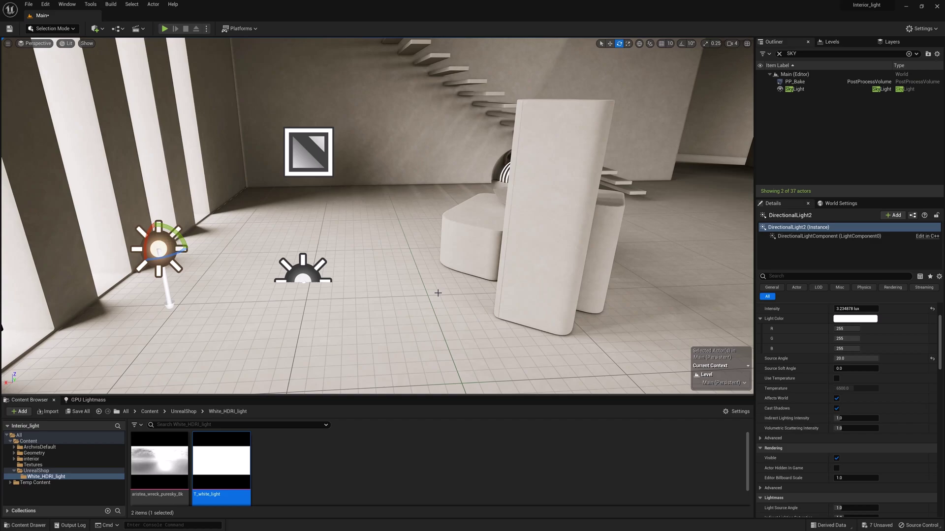
pyautogui.keyDown('ctrl'); pyautogui.moveTo(438, 293); pyautogui.dragTo(445, 317); pyautogui.keyUp('ctrl')
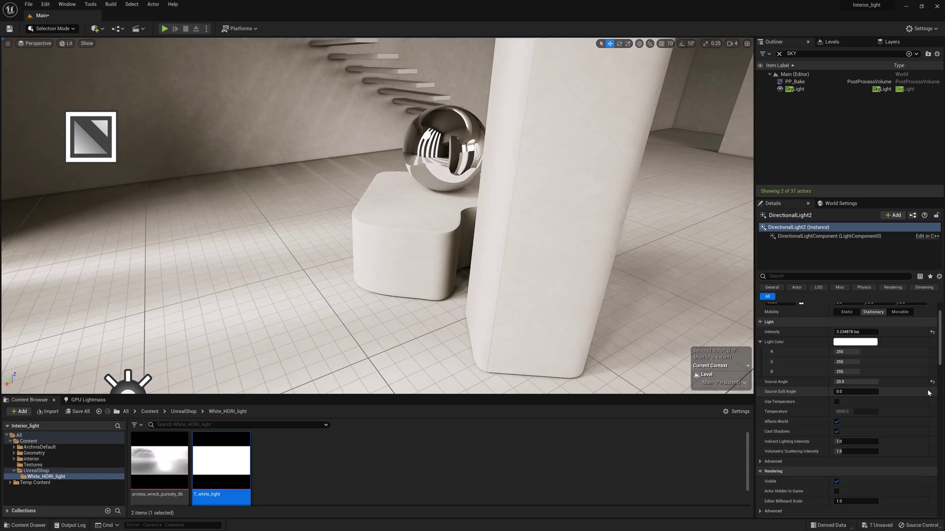
# Set the directional light's source soft angle to 50.
pyautogui.scroll(-1, 893, 400)
pyautogui.scroll(3, 893, 399)
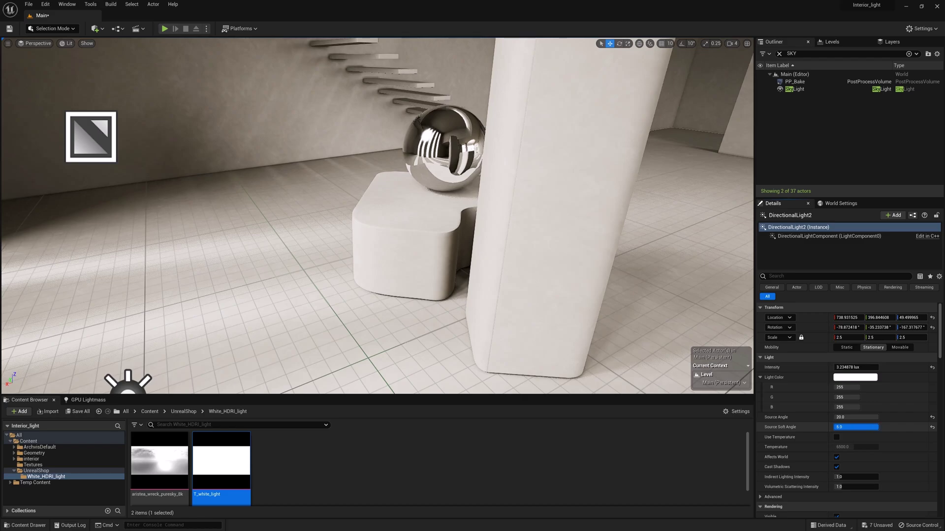
pyautogui.moveTo(868, 427); pyautogui.dragTo(860, 427)
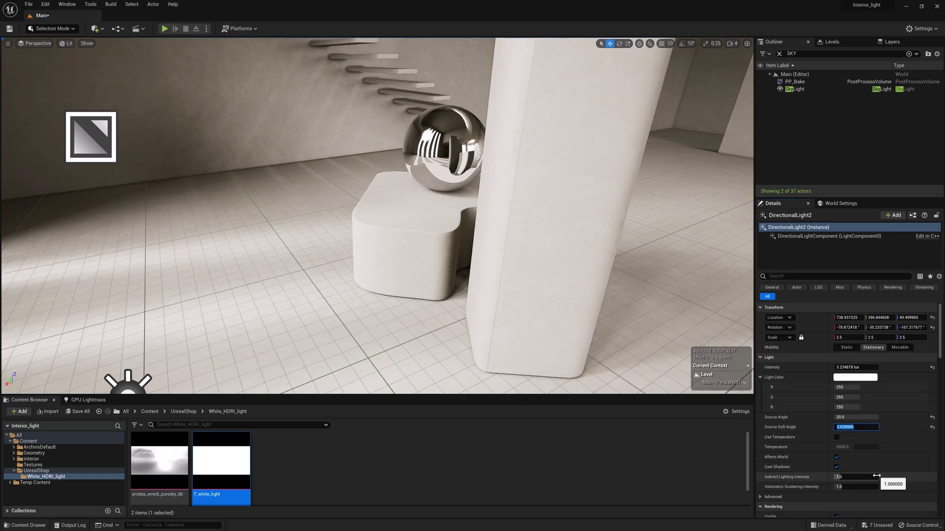
pyautogui.write('50')
pyautogui.press('Return')
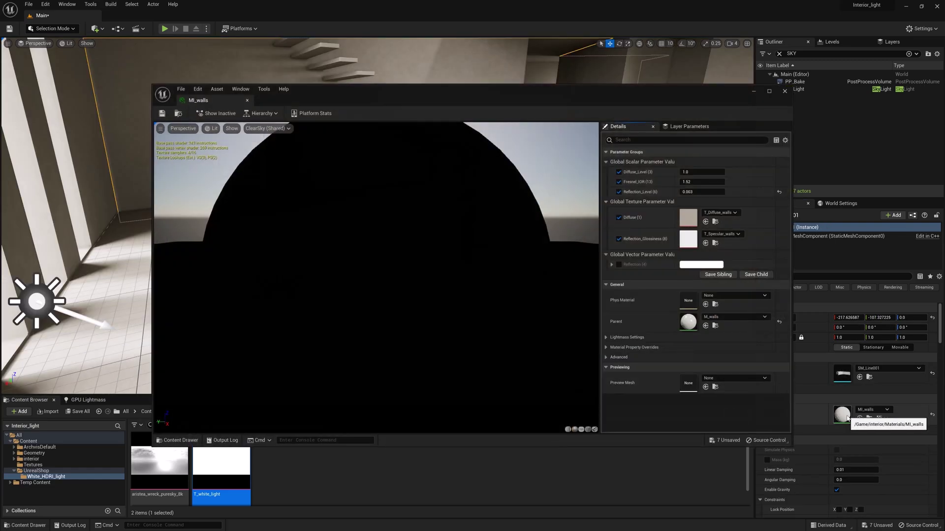
# Raise the Reflection_Level of the MI_walls material instance to 0.339.
pyautogui.hotkey('ctrl', 'z')
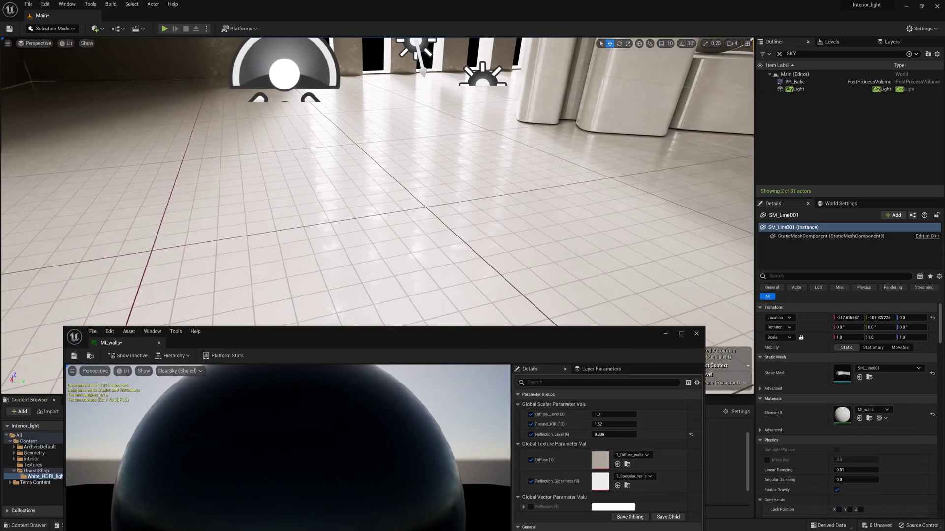
pyautogui.moveTo(378, 197); pyautogui.dragTo(344, 160, button='right')
# Filter the scene actors by "DIRE", select DirectionalLight2, and compare source soft angles of 0 and 50 before setting it to 1.
pyautogui.click(779, 54)
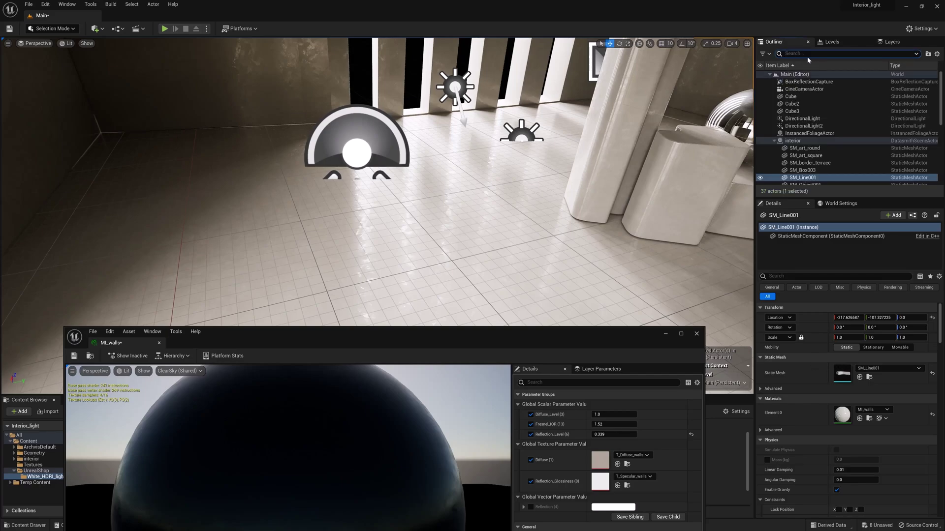
pyautogui.write('DIRE')
pyautogui.click(804, 89)
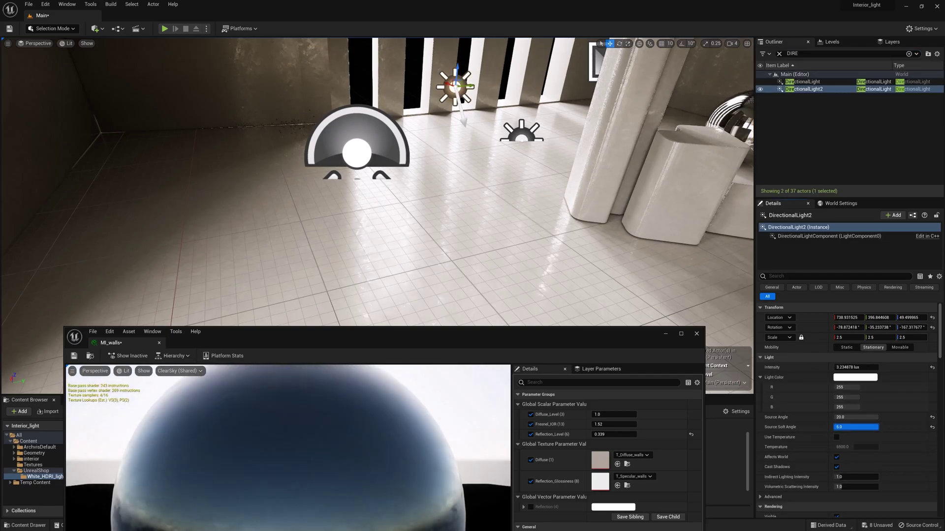
pyautogui.write('0')
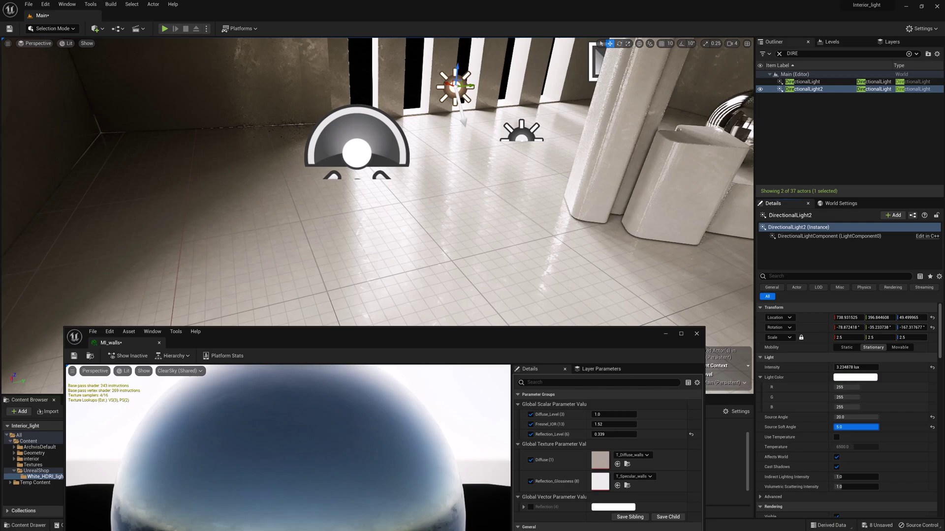
pyautogui.press('Return')
pyautogui.moveTo(835, 427); pyautogui.dragTo(878, 427)
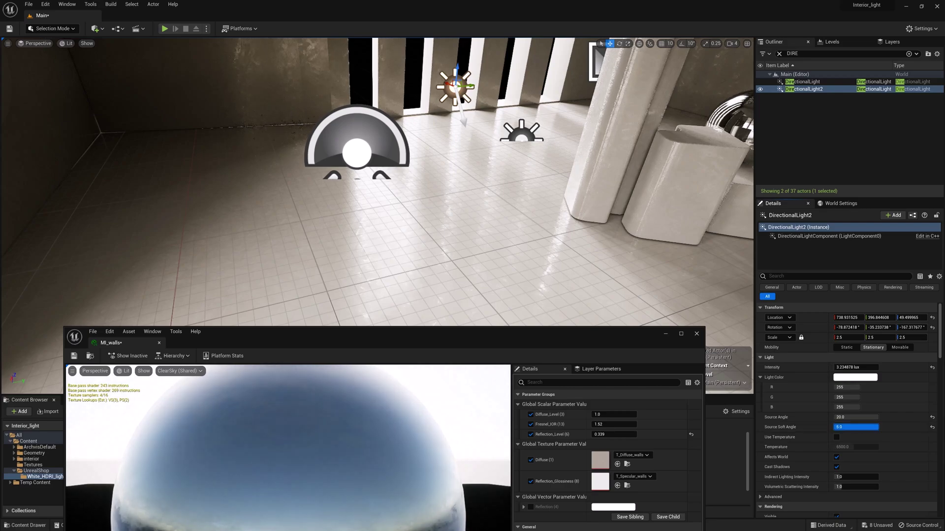
pyautogui.click(858, 428)
pyautogui.write('50')
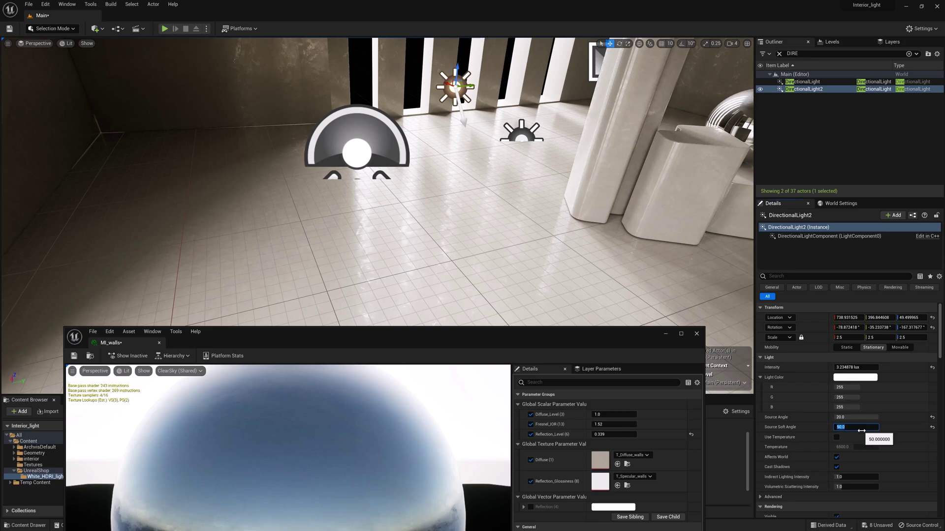
pyautogui.press('Return')
pyautogui.press('Return')
# Find the directional light's specular scale with "SPEC", try a value of 0 and restore it to 1.
pyautogui.click(819, 275)
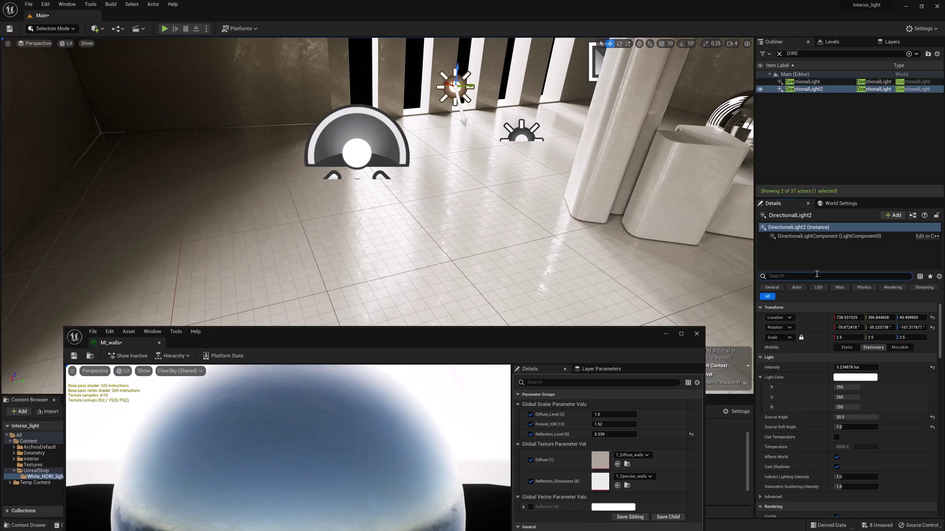
pyautogui.write('SPEC')
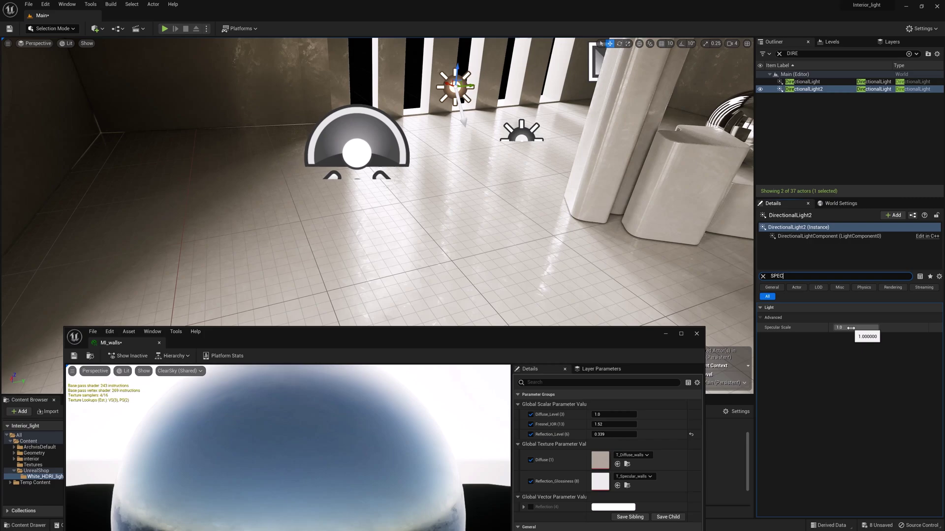
pyautogui.click(856, 327)
pyautogui.write('0')
pyautogui.press('Return')
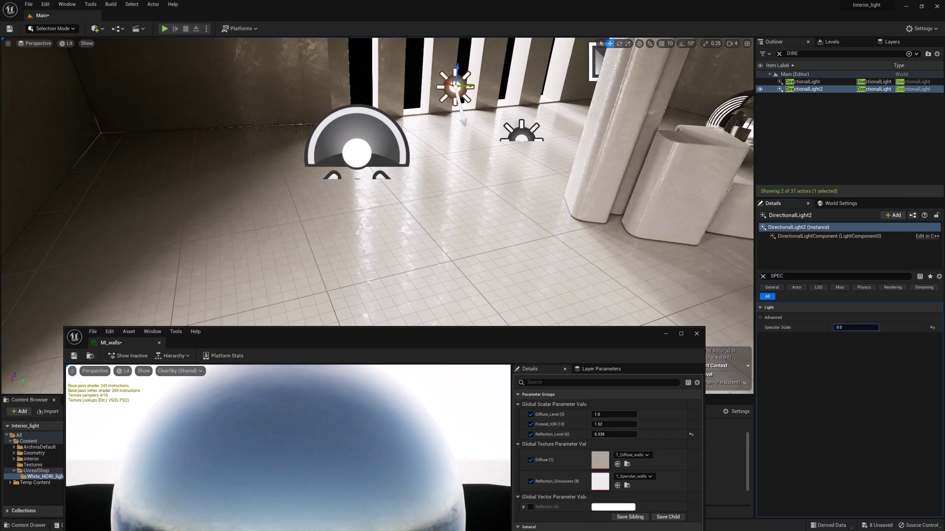
pyautogui.moveTo(856, 327); pyautogui.dragTo(877, 328)
pyautogui.press('Return')
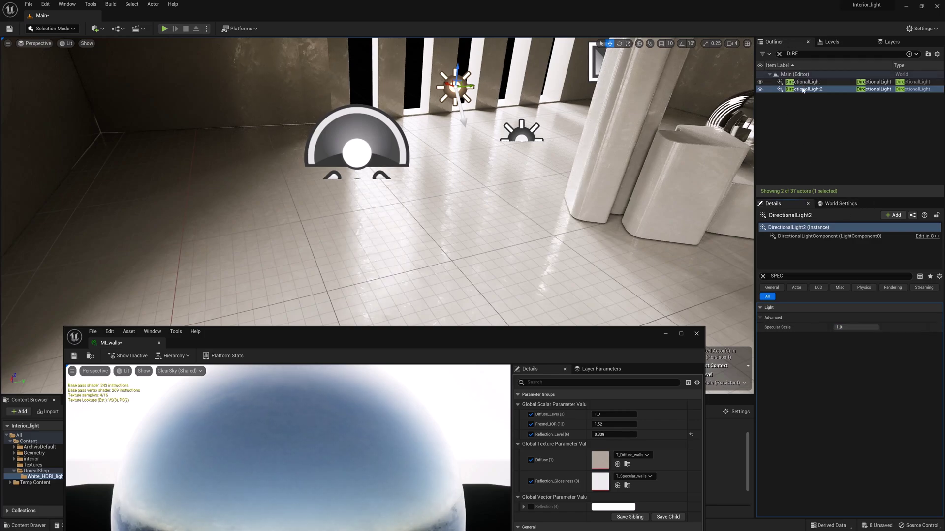
# In the Lighting Only view, enable Use Temperature for the directional light and set the temperature to about 2881.
pyautogui.scroll(-5, 377, 197)
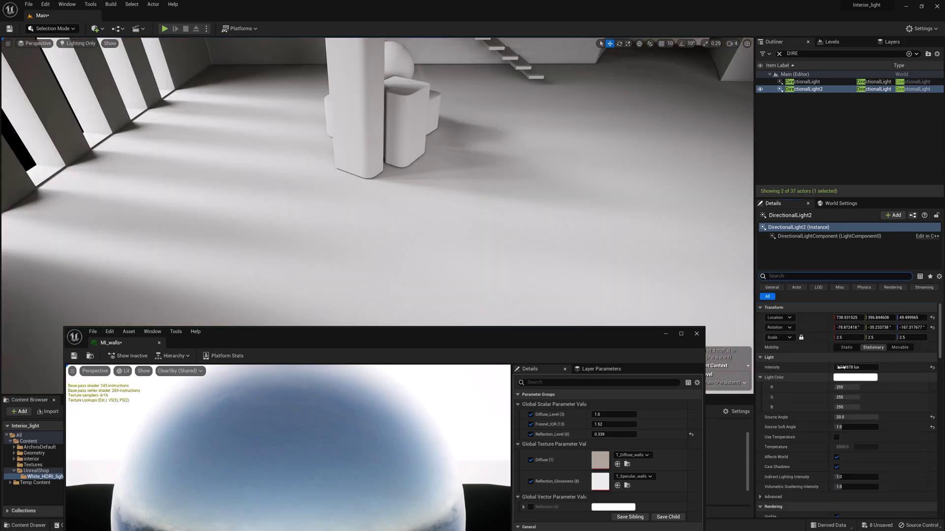
pyautogui.click(836, 437)
pyautogui.click(853, 447)
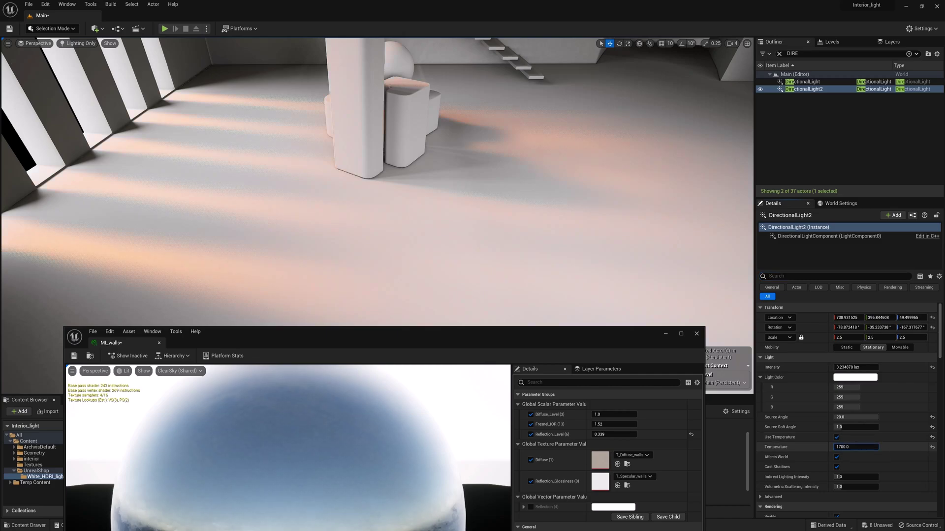
pyautogui.write('2881')
pyautogui.press('Return')
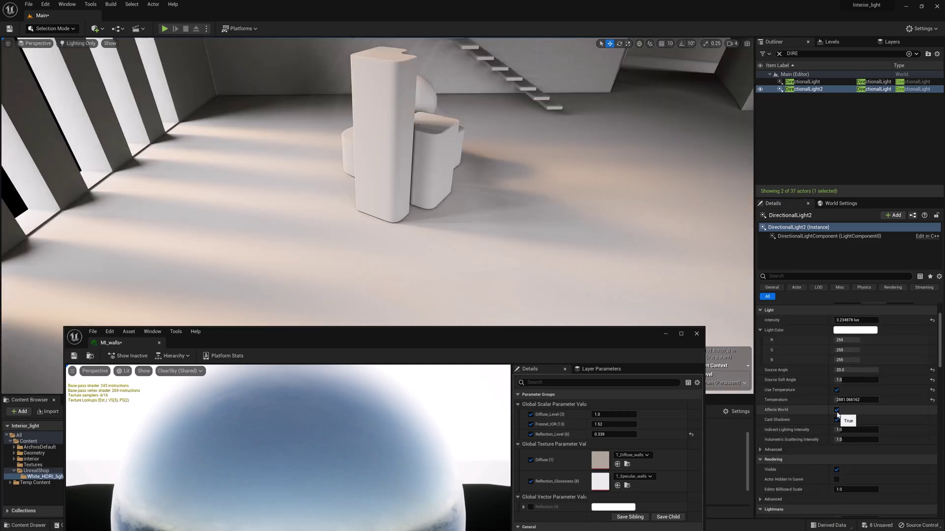
# Toggle the directional light's Affects World and Cast Shadows options off and back on to compare their effect.
pyautogui.click(836, 411)
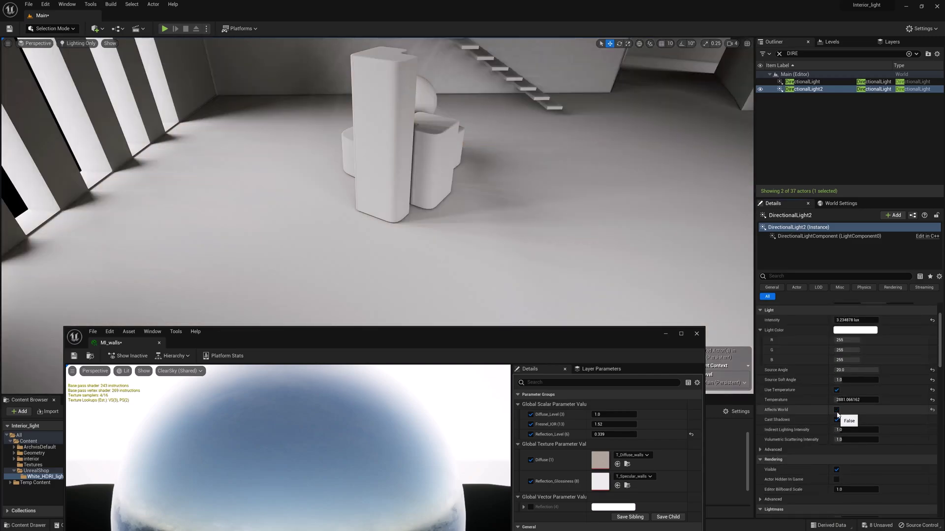
pyautogui.click(836, 410)
pyautogui.click(836, 410)
pyautogui.click(836, 410)
pyautogui.click(837, 420)
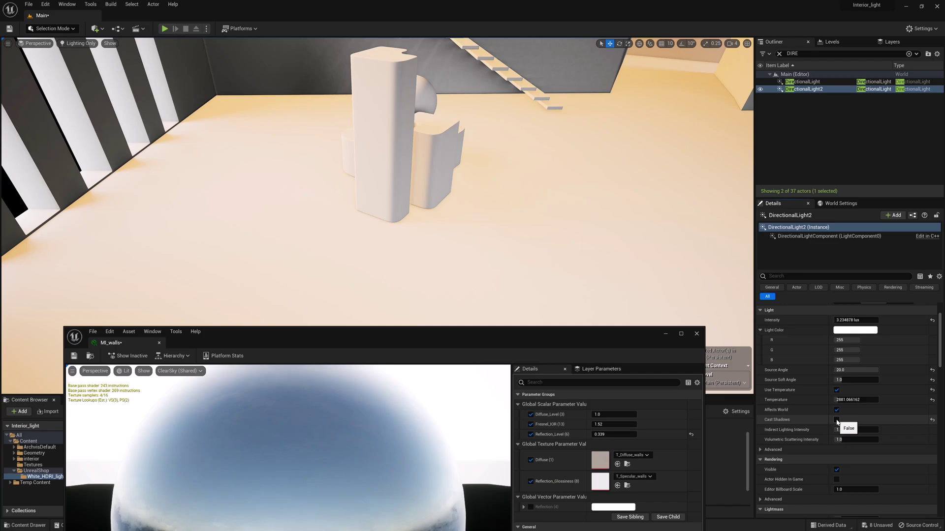
pyautogui.click(836, 420)
pyautogui.scroll(-1, 836, 419)
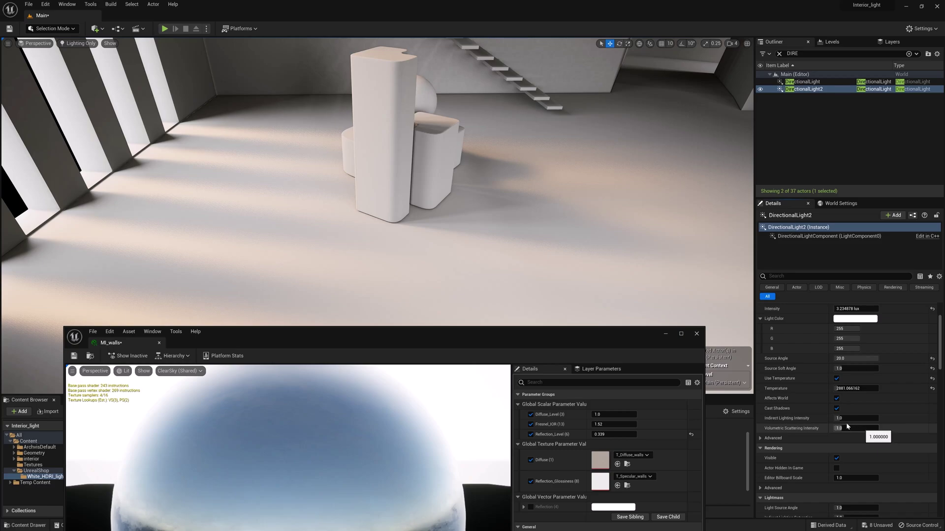
# Set the directional light's mobility to Static and inspect its shadows on the floor.
pyautogui.scroll(3, 851, 431)
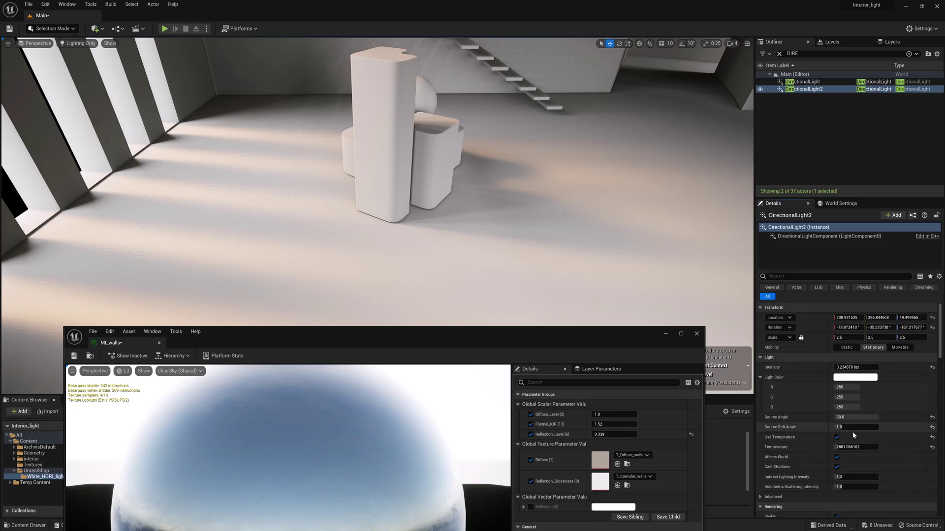
pyautogui.click(847, 348)
pyautogui.moveTo(378, 197)
pyautogui.mouseDown(button='right')
pyautogui.moveTo(401, 185)
pyautogui.moveTo(324, 143)
pyautogui.moveTo(375, 170)
pyautogui.moveTo(373, 182)
pyautogui.moveTo(428, 181)
pyautogui.moveTo(369, 183)
pyautogui.mouseUp(button='right')
pyautogui.moveTo(637, 238)
pyautogui.mouseDown(button='right')
pyautogui.moveTo(650, 251)
pyautogui.moveTo(625, 246)
pyautogui.moveTo(636, 238)
pyautogui.moveTo(644, 250)
pyautogui.mouseUp(button='right')
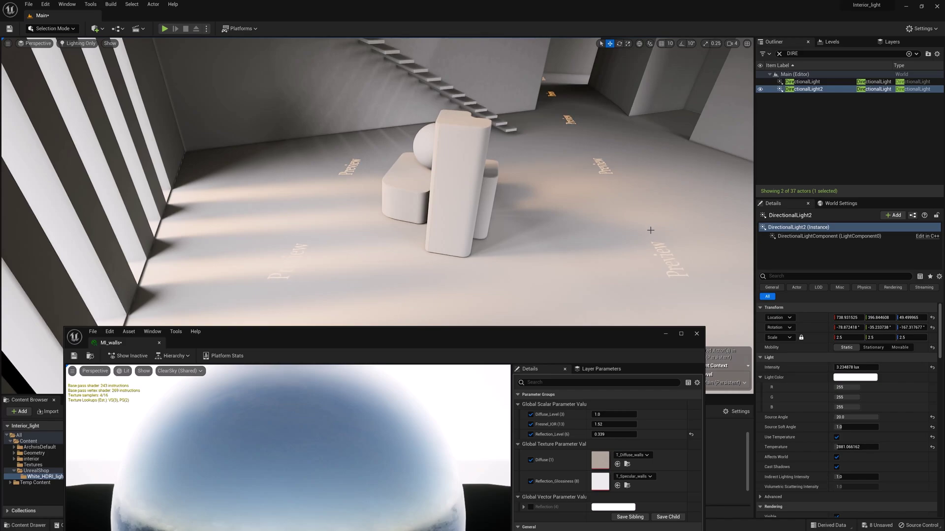
# Re-aim the directional light to a rotation of about -79°, -19°, 177° and reselect DirectionalLight2.
pyautogui.hotkey('ctrl', 'l')
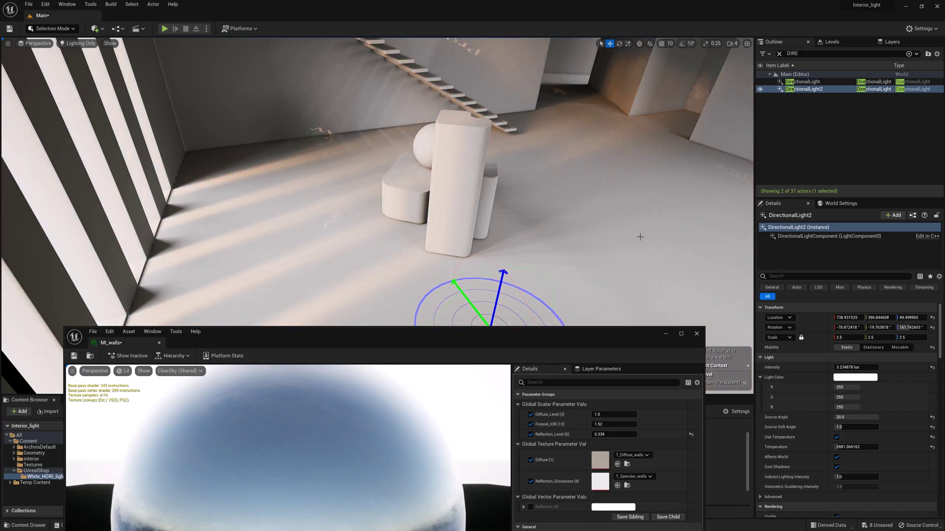
pyautogui.hotkey('ctrl', 'l')
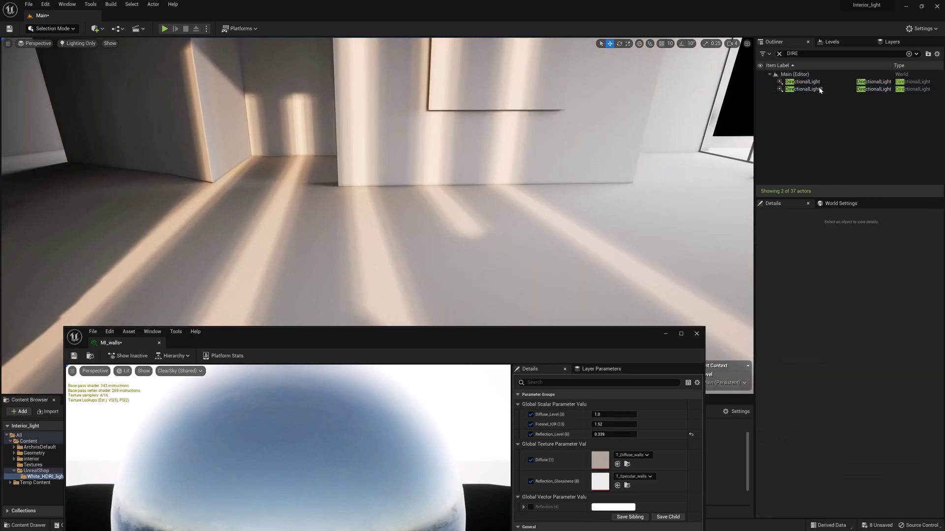
pyautogui.click(819, 89)
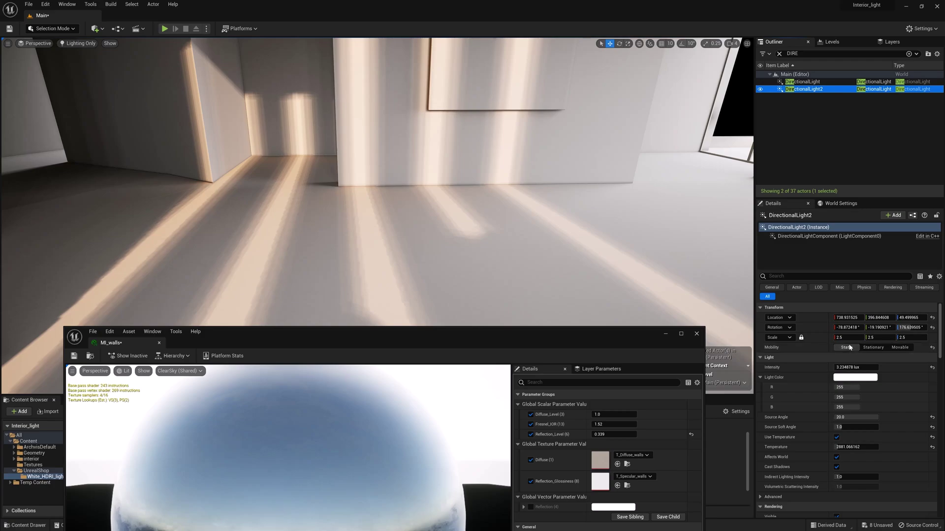
# Set the directional light's mobility to Stationary and inspect the shadows it casts on the floor.
pyautogui.click(874, 347)
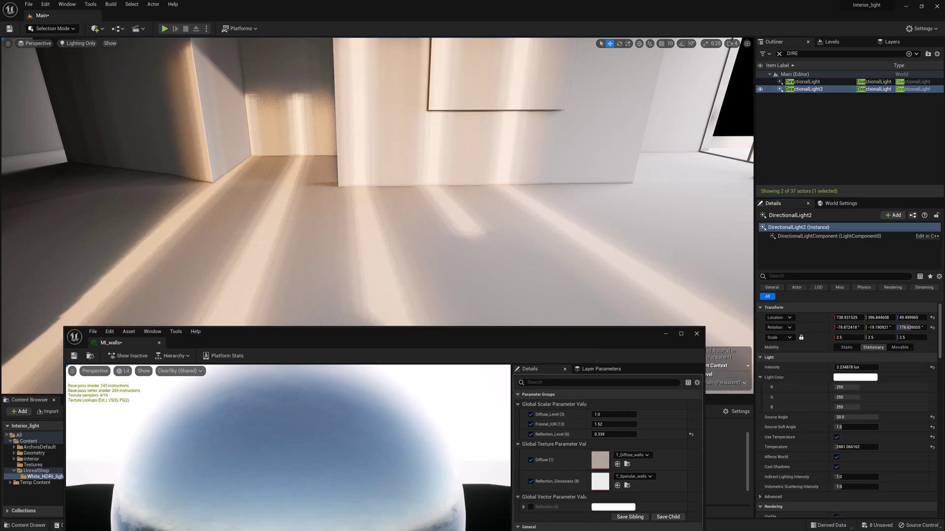
pyautogui.moveTo(492, 206); pyautogui.dragTo(453, 206, button='right')
pyautogui.moveTo(560, 188)
pyautogui.mouseDown(button='right')
pyautogui.moveTo(566, 180)
pyautogui.moveTo(560, 188)
pyautogui.mouseUp(button='right')
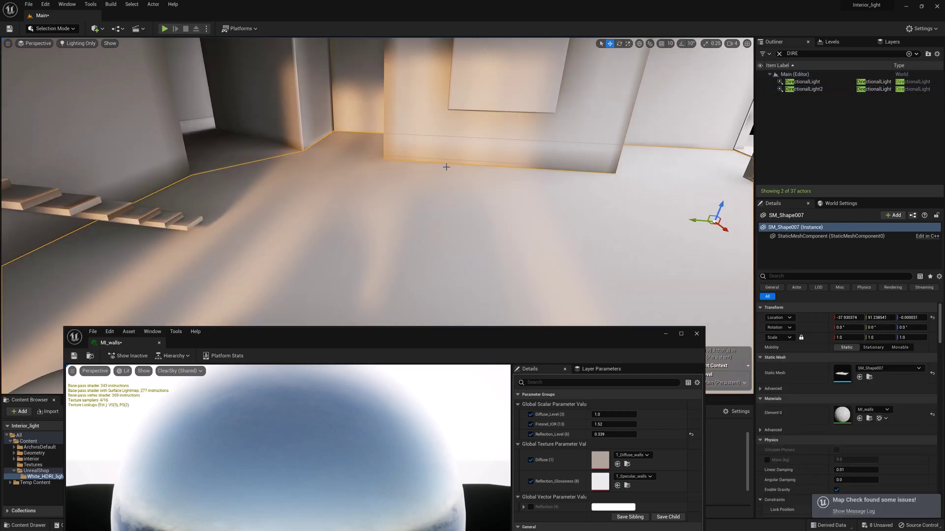
# Reselect DirectionalLight2 and try re-aiming it to a rotation of about -79°, -48°, 135°.
pyautogui.moveTo(445, 164); pyautogui.dragTo(354, 169, button='right')
pyautogui.click(799, 89)
pyautogui.hotkey('ctrl', 'l')
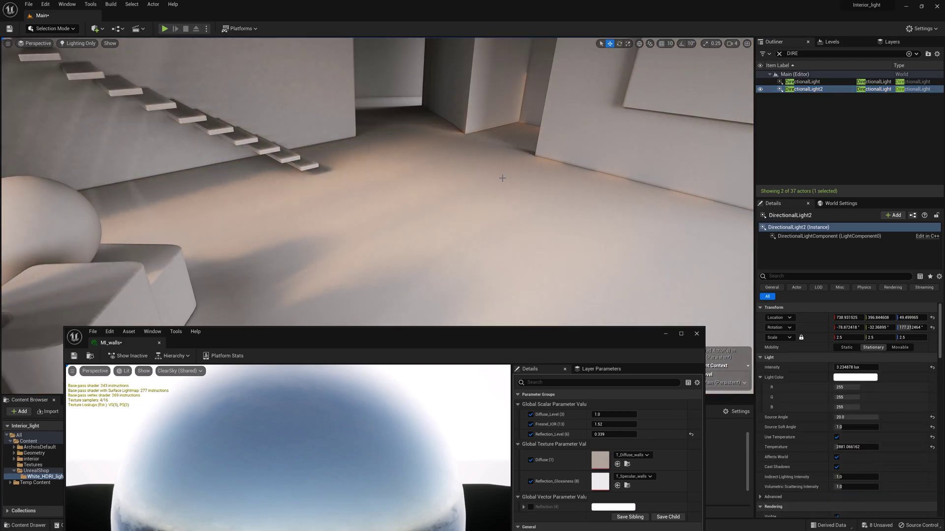
pyautogui.hotkey('ctrl', 'l')
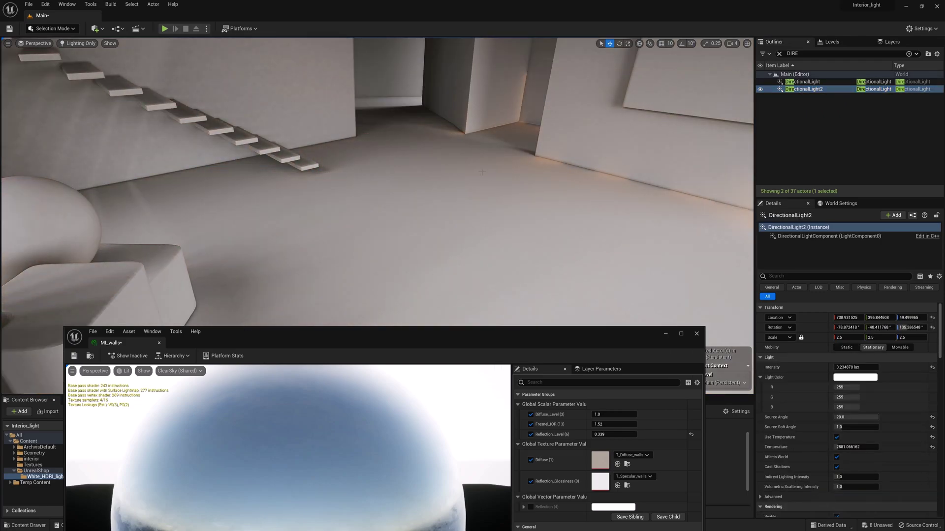
# Try an Indirect Lighting Intensity of 55 on the directional light.
pyautogui.scroll(-2, 884, 387)
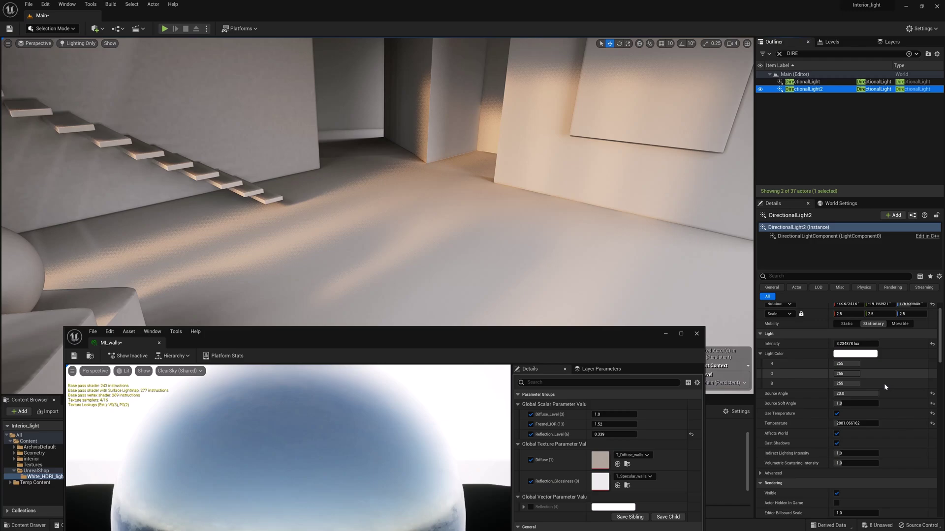
pyautogui.scroll(-2, 884, 387)
pyautogui.click(858, 430)
pyautogui.write('55')
pyautogui.press('Return')
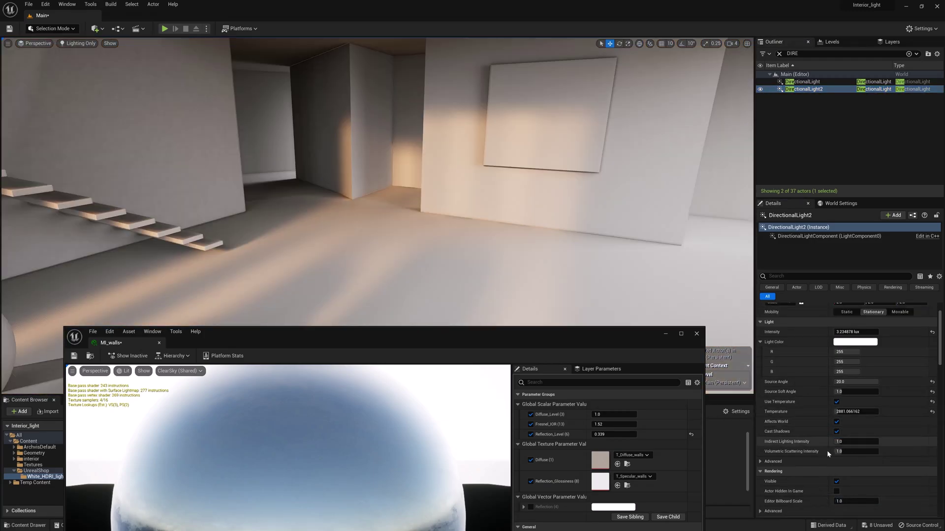
# Close the MI_walls material editor and add an Exponential Height Fog actor to the level.
pyautogui.click(696, 333)
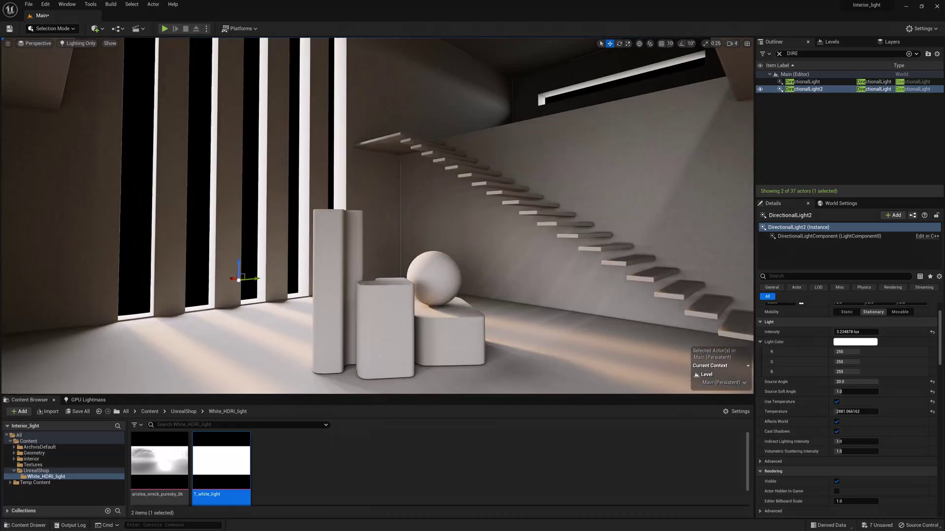
pyautogui.moveTo(377, 216)
pyautogui.mouseDown(button='right')
pyautogui.moveTo(345, 216)
pyautogui.moveTo(418, 212)
pyautogui.moveTo(374, 206)
pyautogui.moveTo(384, 216)
pyautogui.mouseUp(button='right')
pyautogui.click(100, 29)
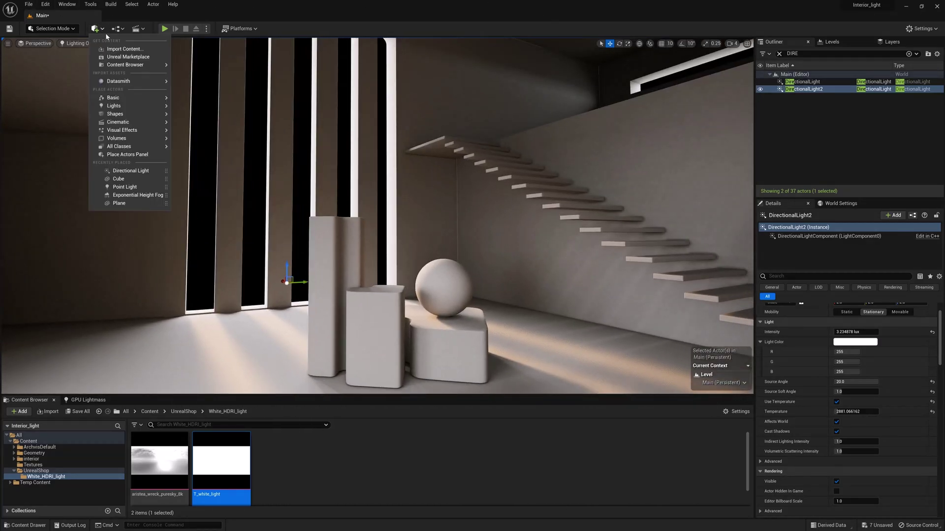
pyautogui.write('fog')
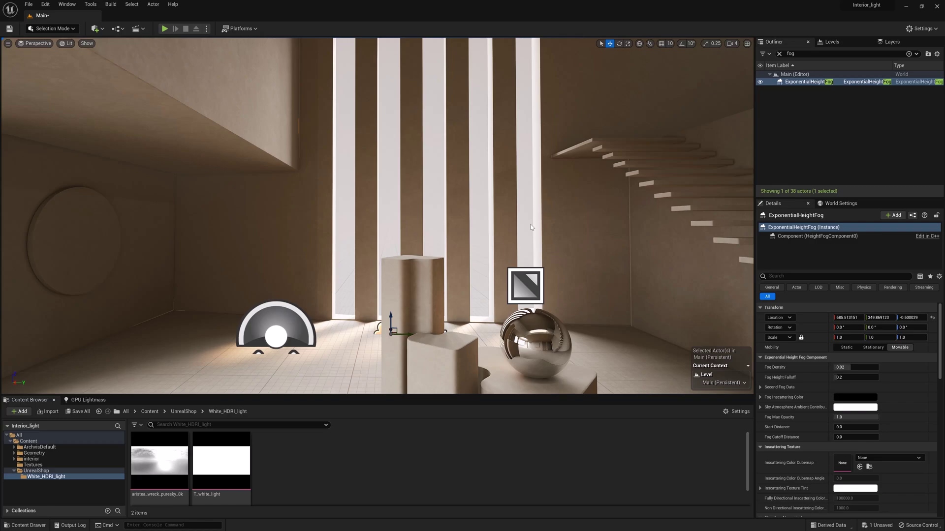
# Look through the height fog's settings and enable Light Shaft Occlusion on DirectionalLight2.
pyautogui.moveTo(530, 225); pyautogui.dragTo(285, 214, button='right')
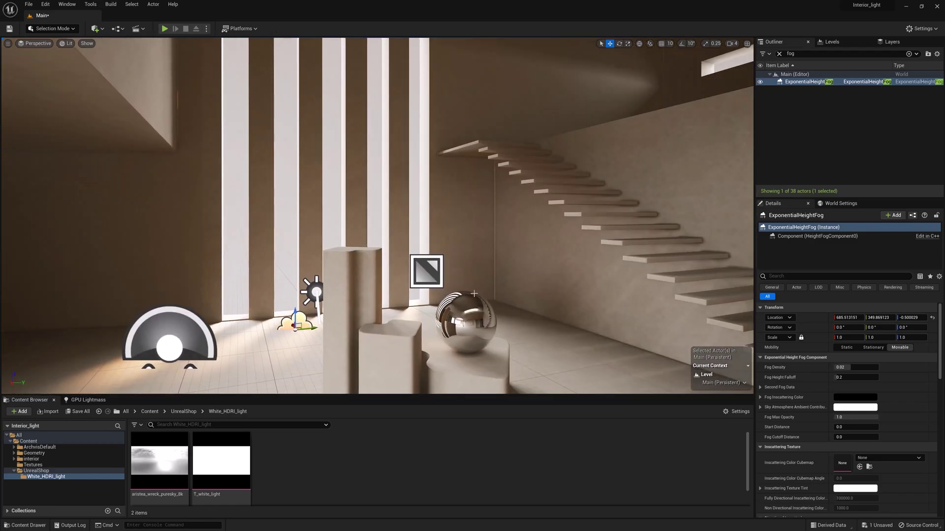
pyautogui.moveTo(473, 294); pyautogui.dragTo(551, 290, button='right')
pyautogui.scroll(-2, 854, 419)
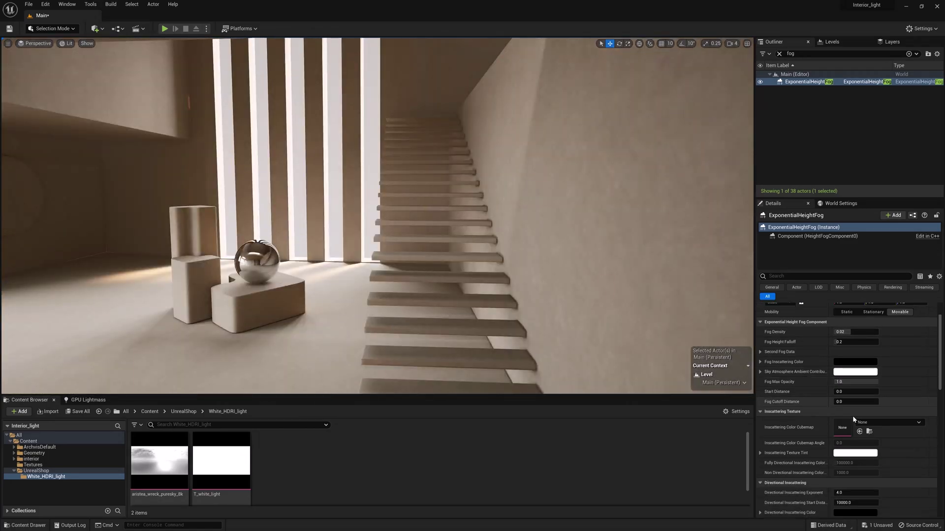
pyautogui.scroll(-5, 854, 419)
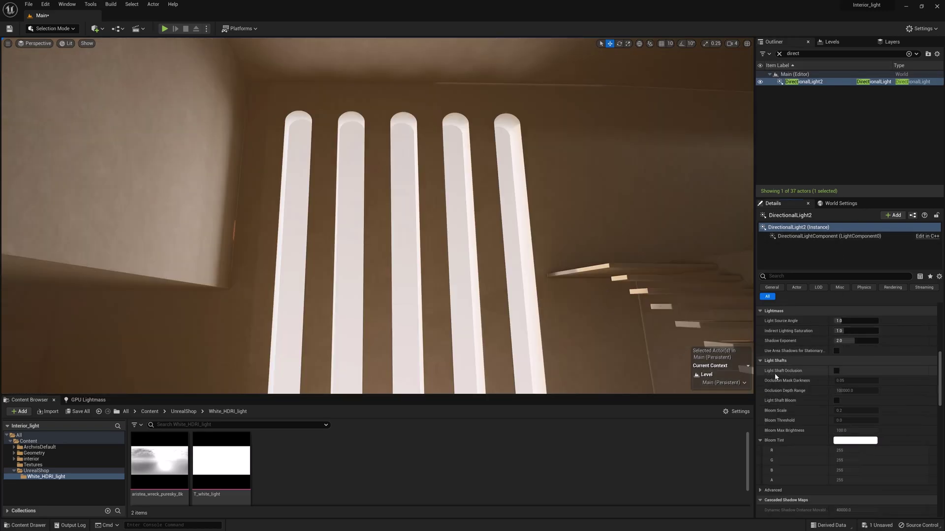
pyautogui.click(836, 371)
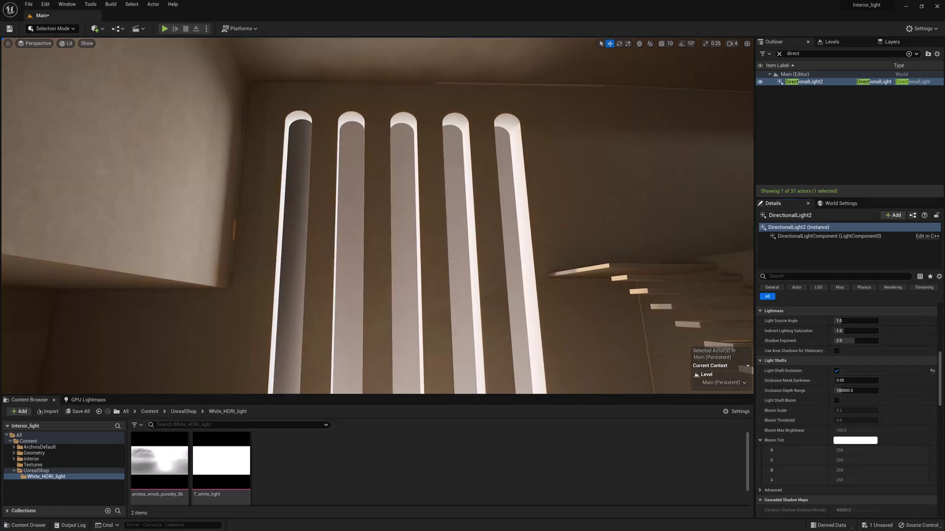
pyautogui.press('s')
pyautogui.moveTo(377, 216); pyautogui.dragTo(388, 246, button='right')
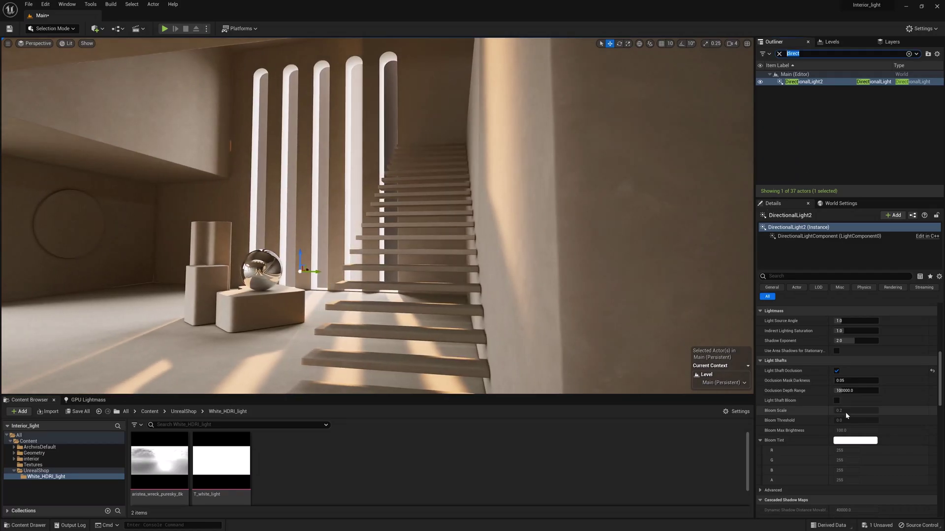
# Set the directional light's Volumetric Scattering Intensity to 10.
pyautogui.scroll(5, 846, 416)
pyautogui.moveTo(839, 384); pyautogui.dragTo(871, 383)
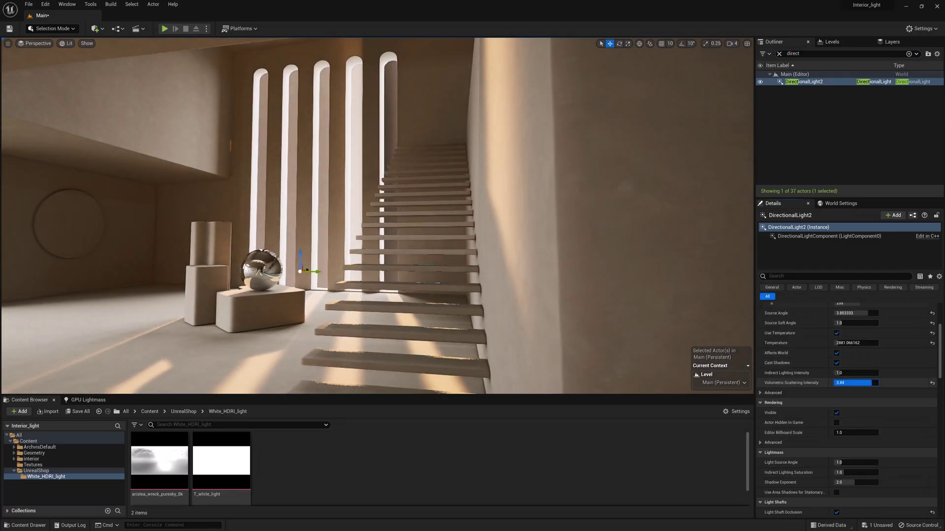
pyautogui.click(851, 383)
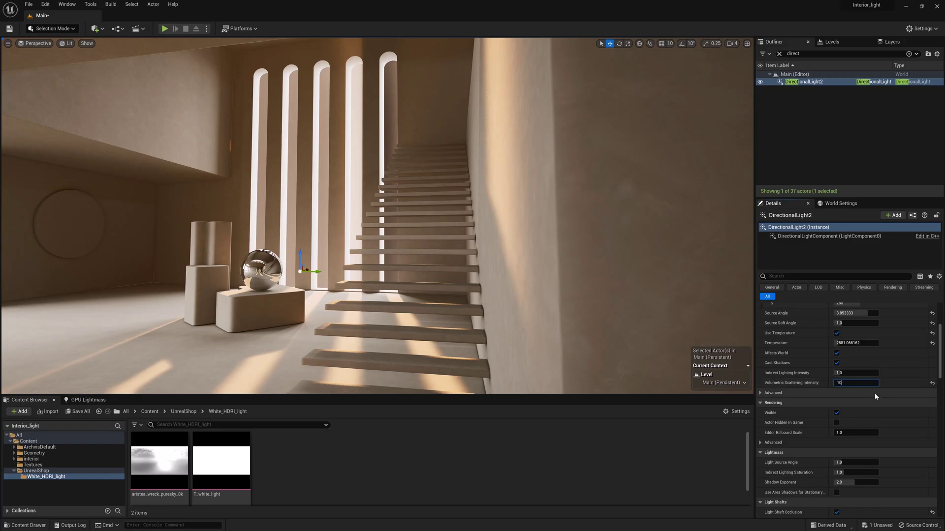
pyautogui.write('10')
pyautogui.press('Return')
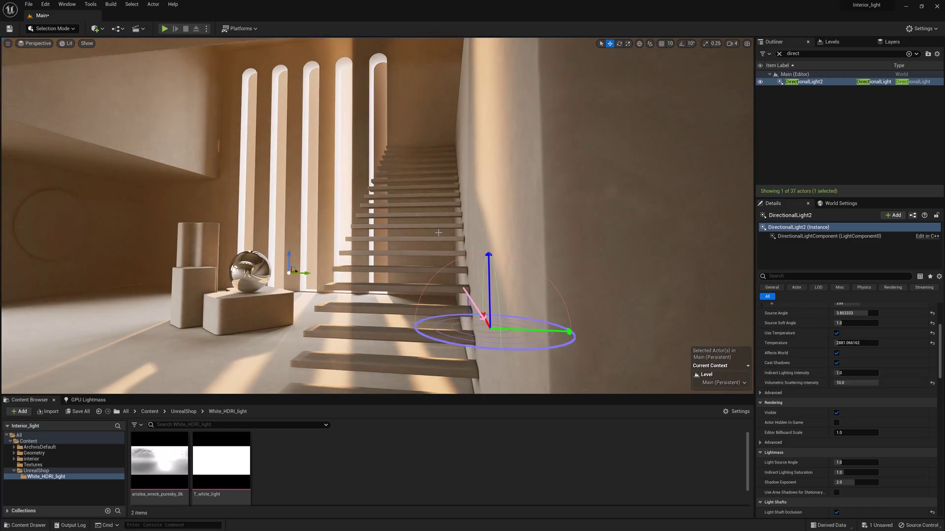
# Re-aim the directional light through several angles across the stairs and windows, and clear the selection.
pyautogui.hotkey('ctrl', 'l')
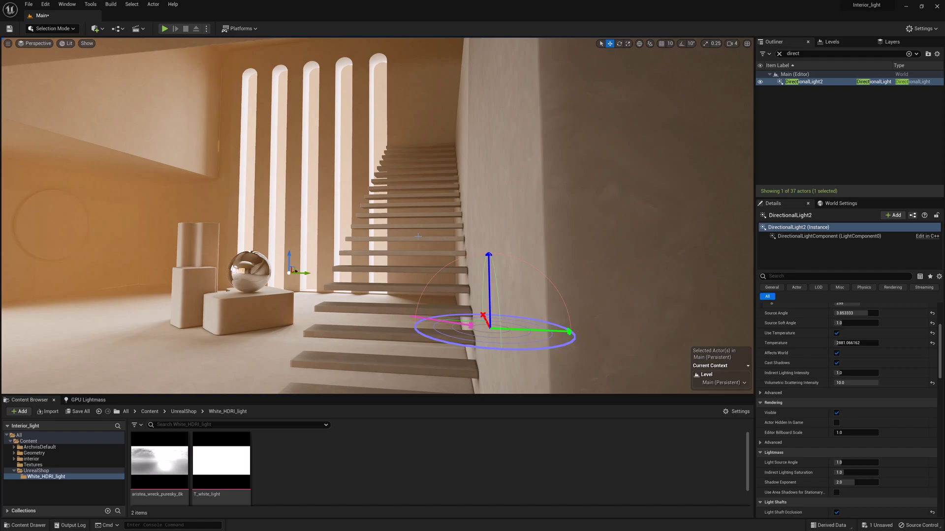
pyautogui.hotkey('ctrl', 'l')
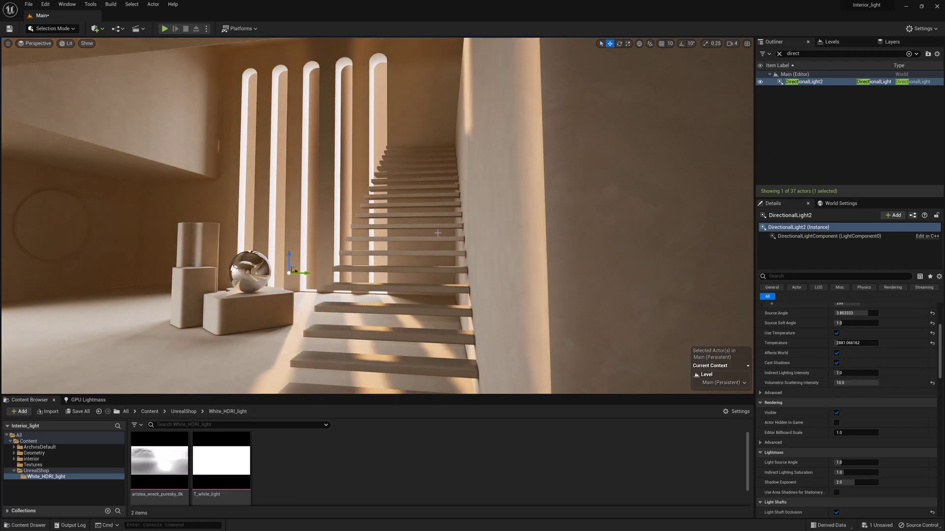
pyautogui.press('Escape')
pyautogui.hotkey('ctrl', 'l')
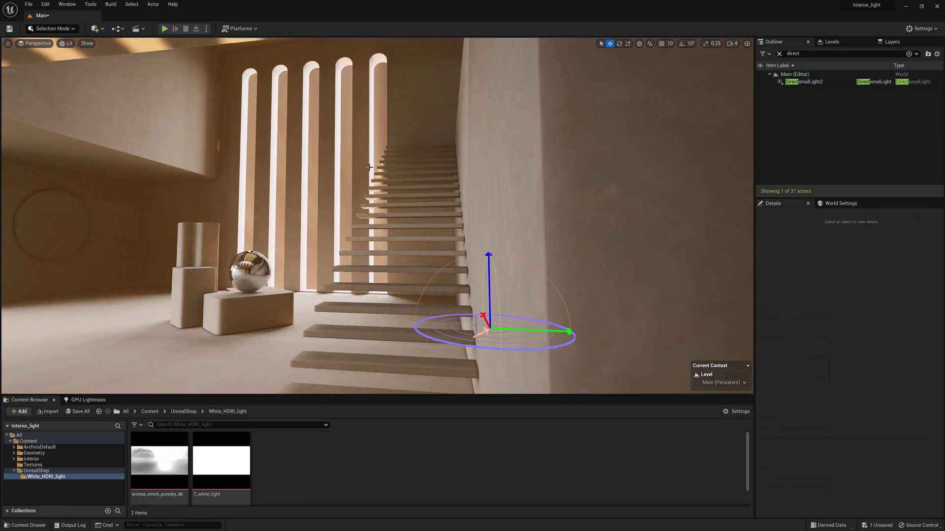
pyautogui.hotkey('ctrl', 'l')
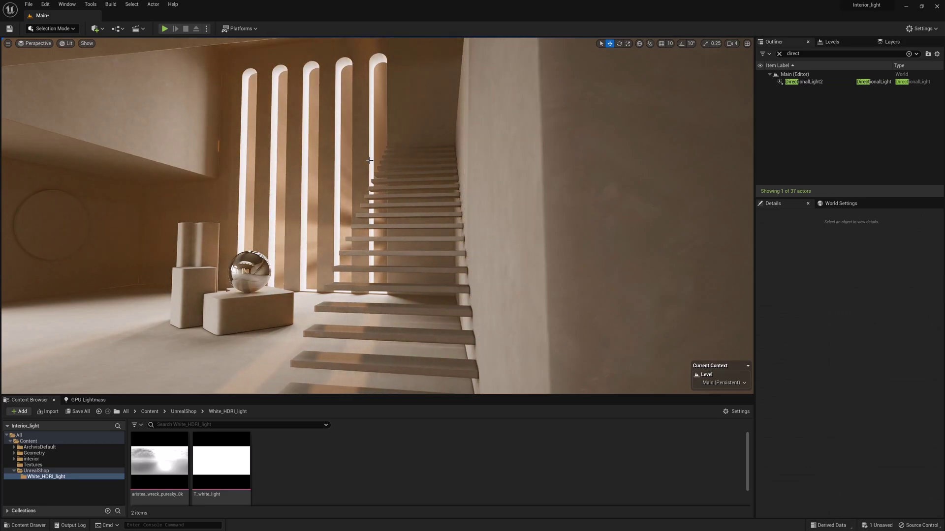
pyautogui.hotkey('ctrl', 'l')
# Add a BP_Sky_Sphere to the level and look through its sky settings.
pyautogui.click(96, 29)
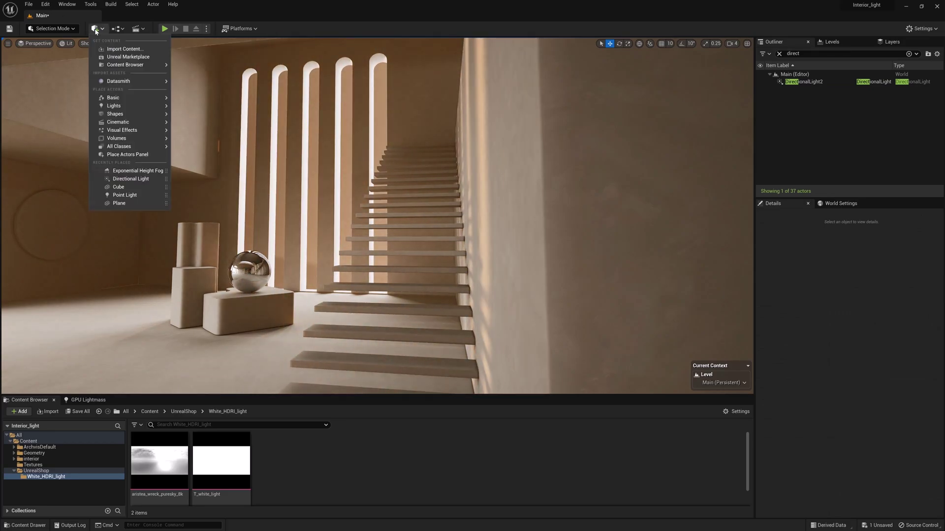
pyautogui.write('bp')
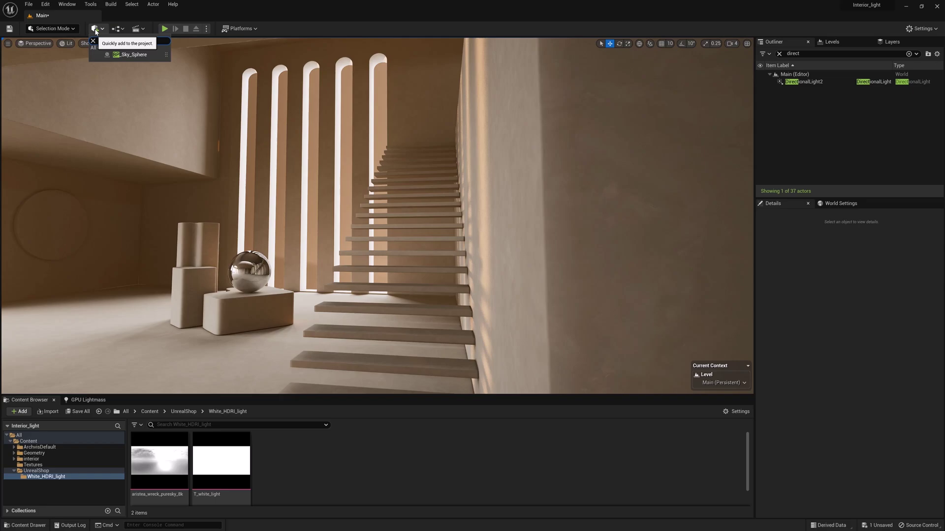
pyautogui.click(119, 53)
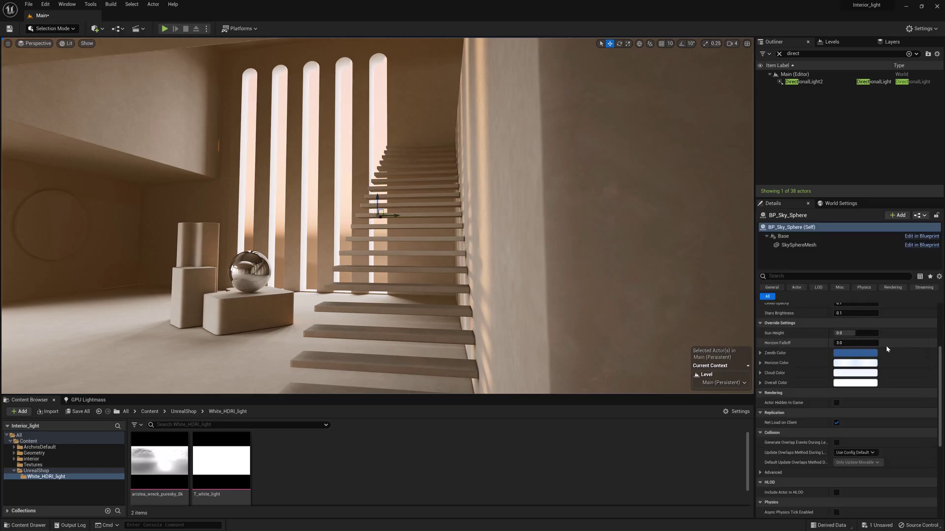
pyautogui.scroll(3, 894, 353)
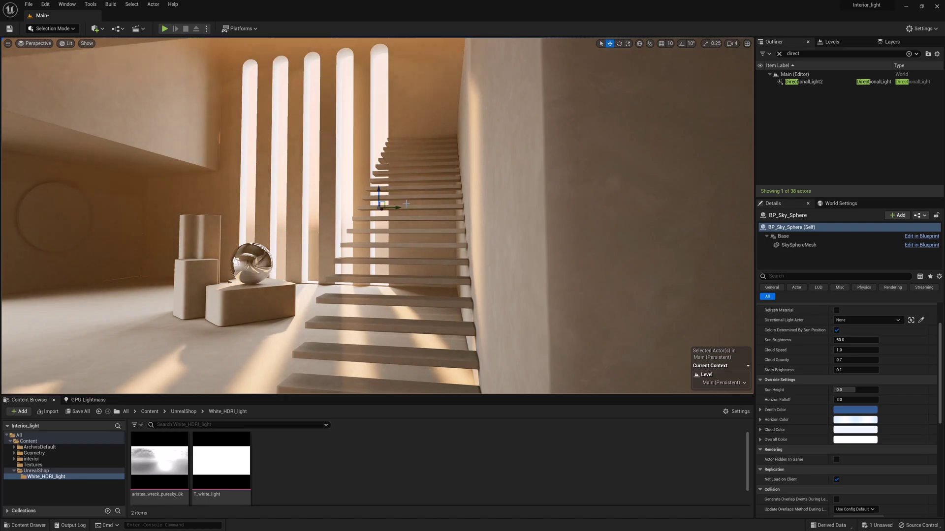
# Find the Exponential Height Fog actor in the level and delete it.
pyautogui.moveTo(406, 202); pyautogui.dragTo(459, 234, button='right')
pyautogui.write('f')
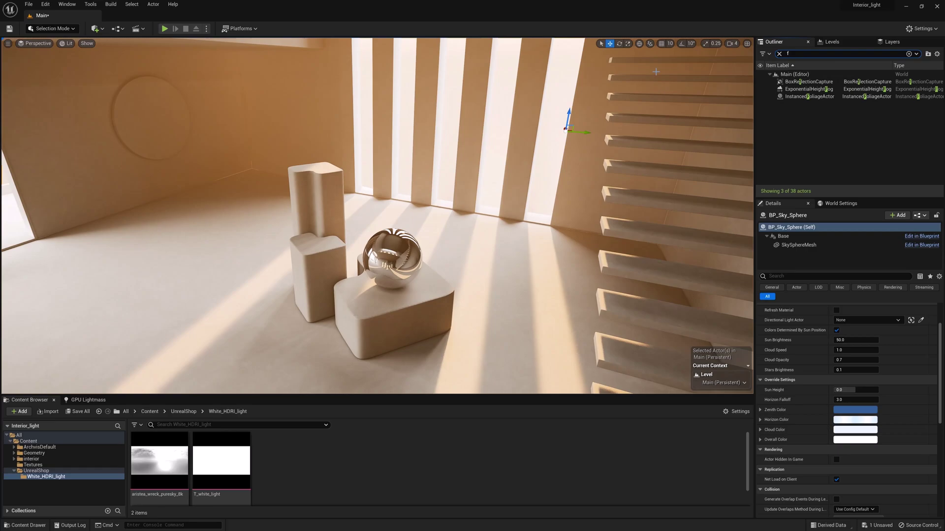
pyautogui.write('og')
pyautogui.click(808, 82)
pyautogui.press('Delete')
pyautogui.moveTo(394, 207); pyautogui.dragTo(453, 236, button='right')
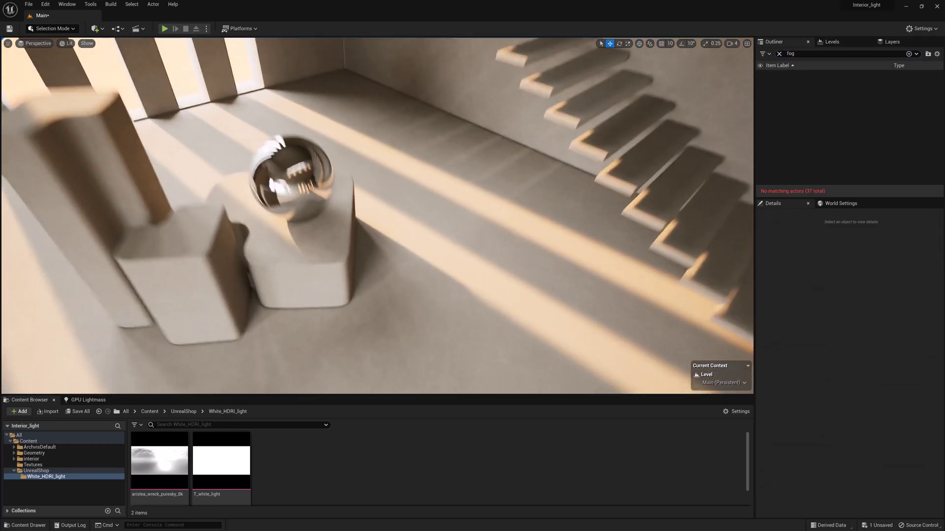
# Add a point light beside the chrome sphere and move it to about 317, 467, 98.
pyautogui.moveTo(423, 207); pyautogui.dragTo(433, 204, button='right')
pyautogui.click(95, 29)
pyautogui.moveTo(121, 110)
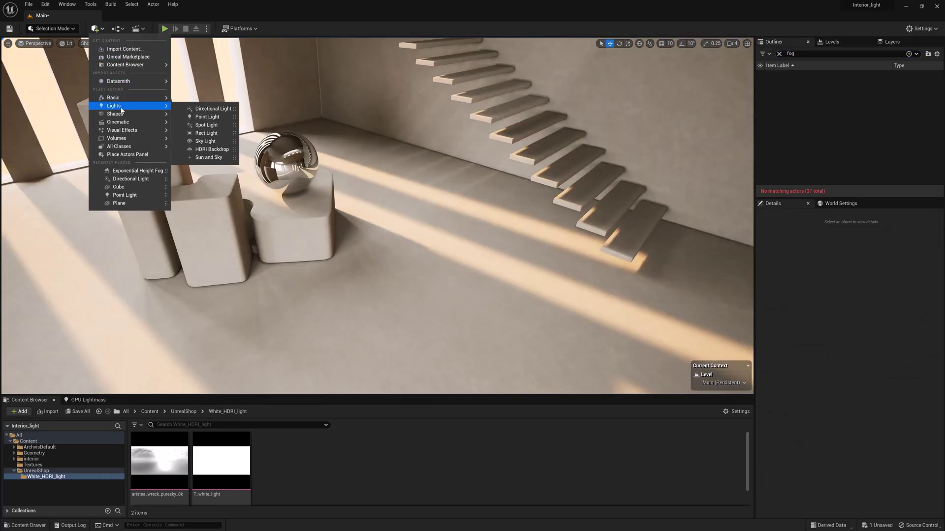
pyautogui.click(208, 117)
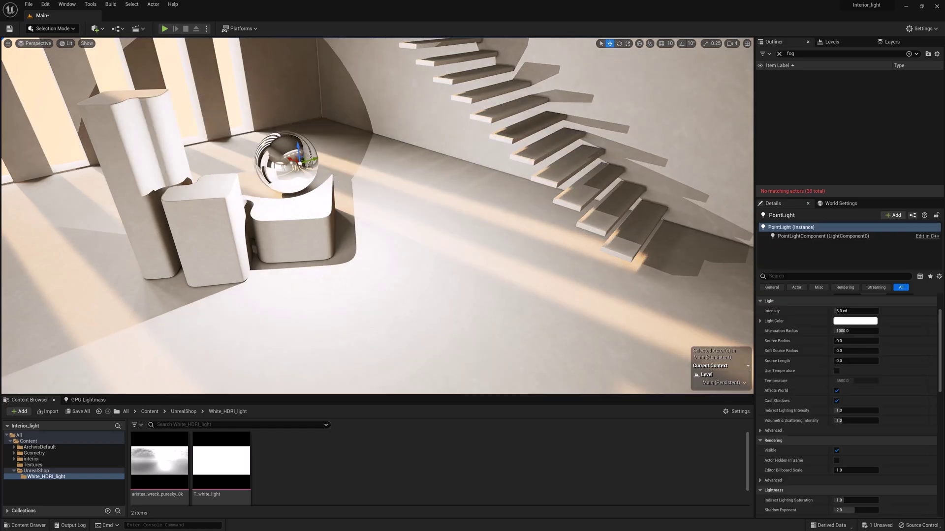
pyautogui.moveTo(292, 160)
pyautogui.mouseDown()
pyautogui.moveTo(323, 173)
pyautogui.moveTo(305, 166)
pyautogui.mouseUp()
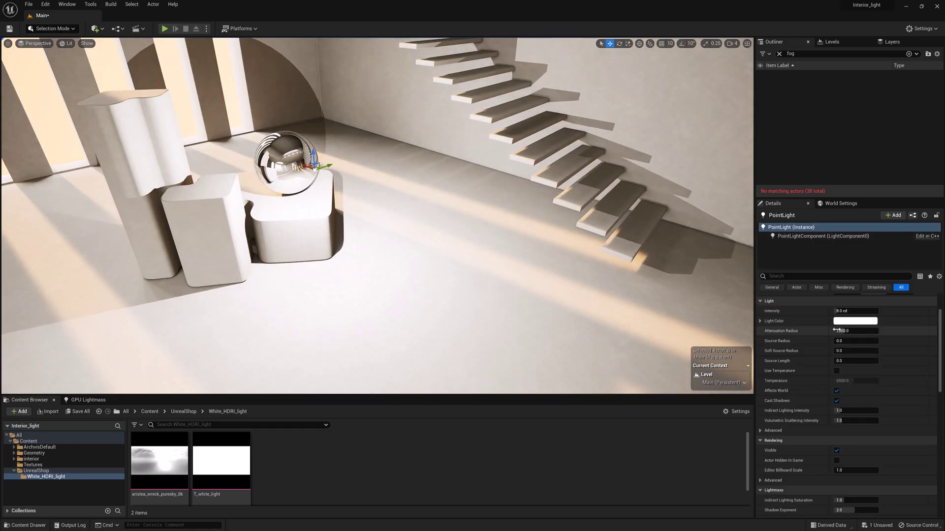
# Lower the point light's intensity to about 1.29 cd and give it a pale warm light color.
pyautogui.scroll(2, 872, 326)
pyautogui.moveTo(856, 358); pyautogui.dragTo(843, 359)
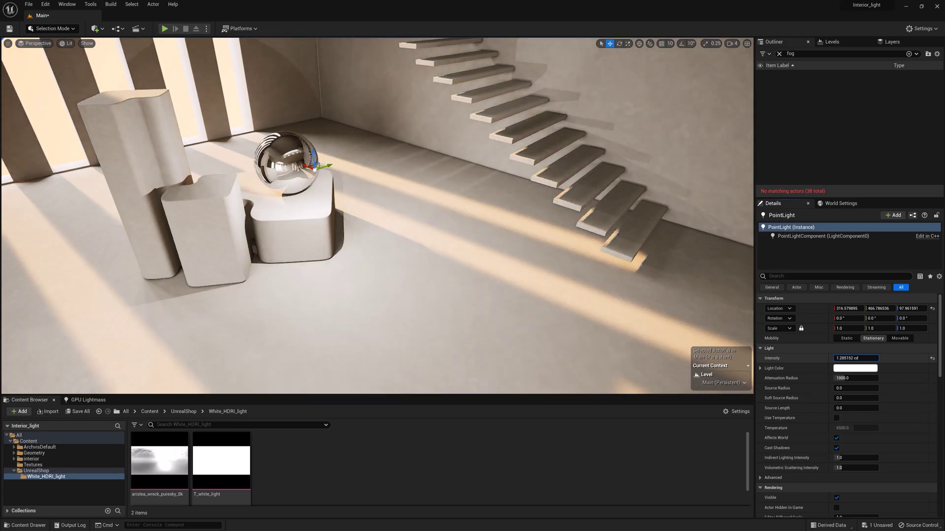
pyautogui.click(855, 368)
pyautogui.moveTo(743, 394)
pyautogui.mouseDown()
pyautogui.moveTo(739, 409)
pyautogui.moveTo(730, 411)
pyautogui.moveTo(729, 401)
pyautogui.mouseUp()
pyautogui.click(786, 519)
# Turn off game view to show the light icons, and reduce the point light's attenuation radius to about 437.
pyautogui.scroll(-1, 852, 355)
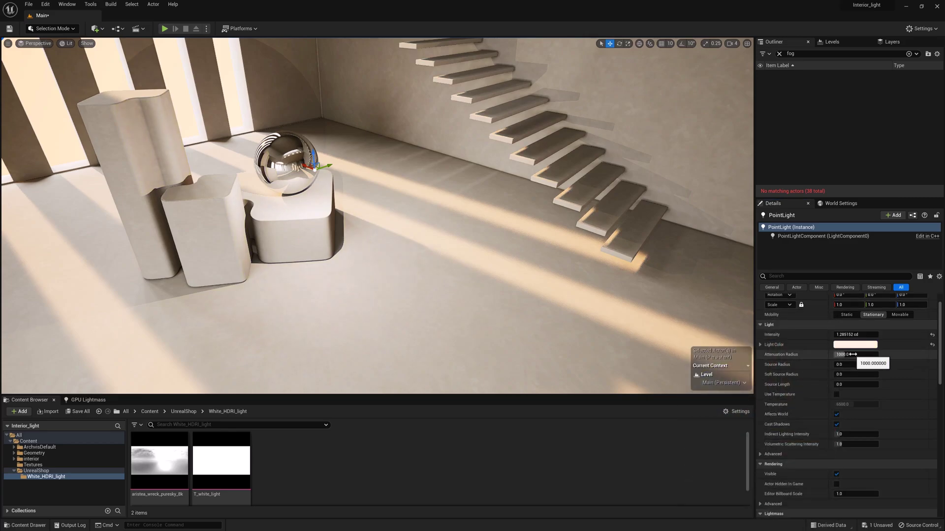
pyautogui.moveTo(464, 334); pyautogui.dragTo(468, 317, button='right')
pyautogui.press('g')
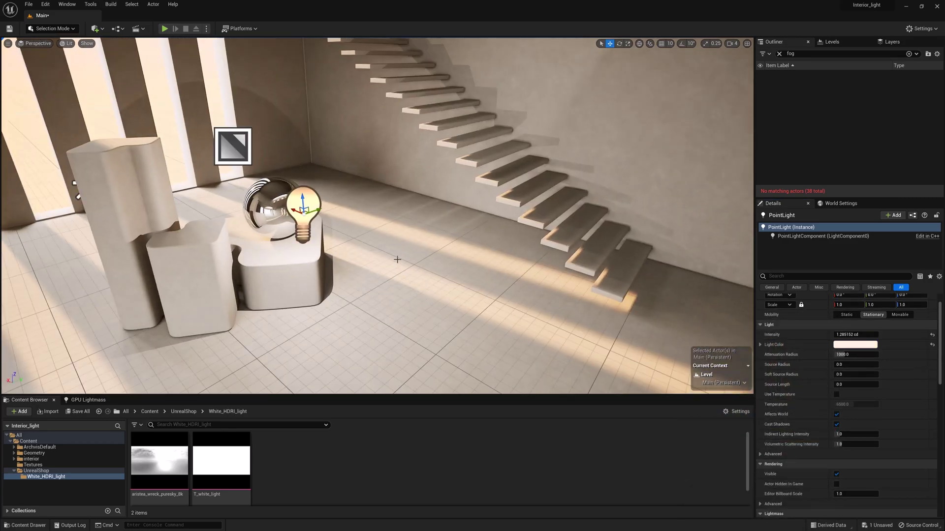
pyautogui.press('s')
pyautogui.moveTo(397, 260); pyautogui.dragTo(423, 252, button='right')
pyautogui.press('w')
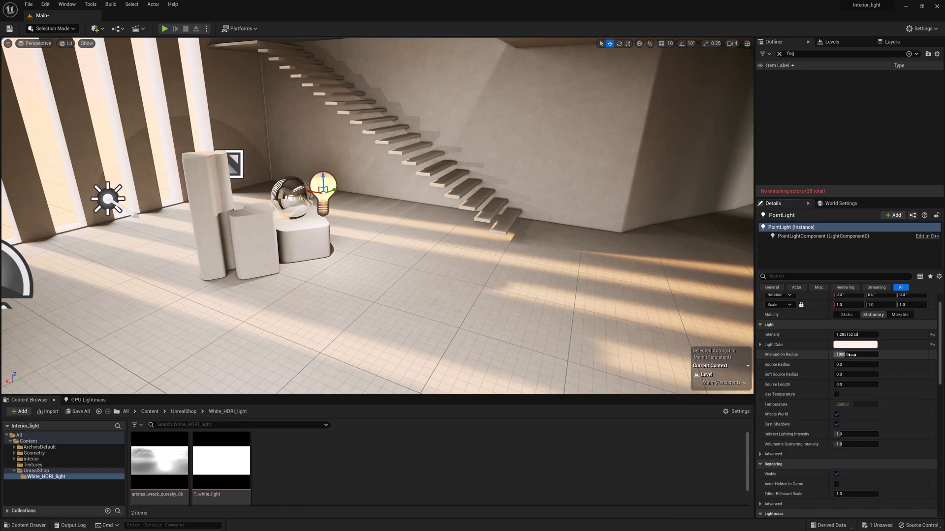
pyautogui.moveTo(855, 355); pyautogui.dragTo(845, 355)
pyautogui.moveTo(845, 354); pyautogui.dragTo(831, 354)
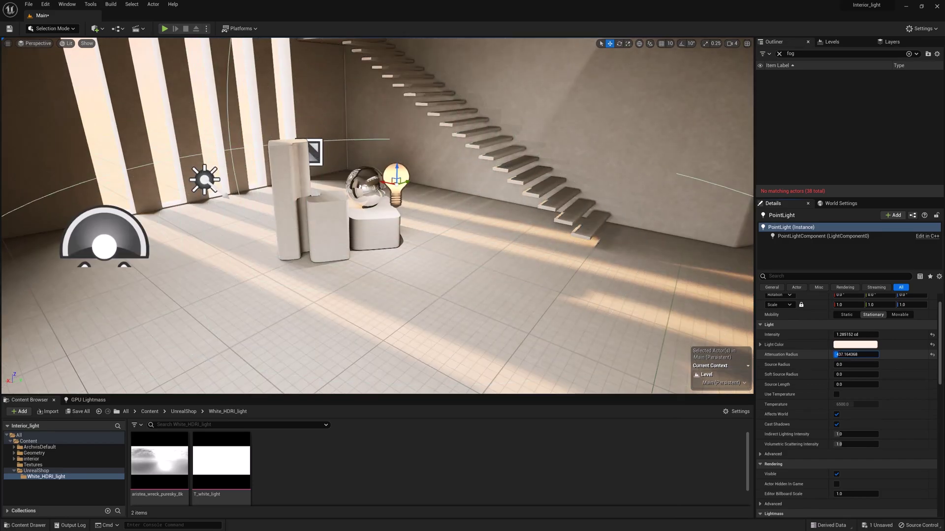
# Set the point light's attenuation radius to about 322, source radius to about 22.6 and soft source radius to about 5.8.
pyautogui.moveTo(839, 354); pyautogui.dragTo(834, 354)
pyautogui.moveTo(842, 364); pyautogui.dragTo(847, 365)
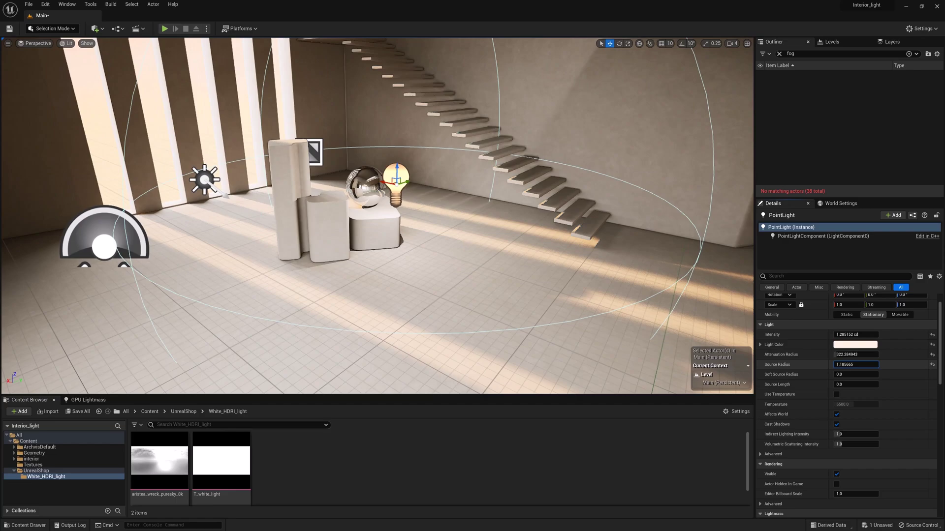
pyautogui.moveTo(394, 222); pyautogui.dragTo(384, 228, button='right')
pyautogui.moveTo(384, 228); pyautogui.dragTo(374, 233, button='right')
pyautogui.moveTo(842, 365); pyautogui.dragTo(851, 365)
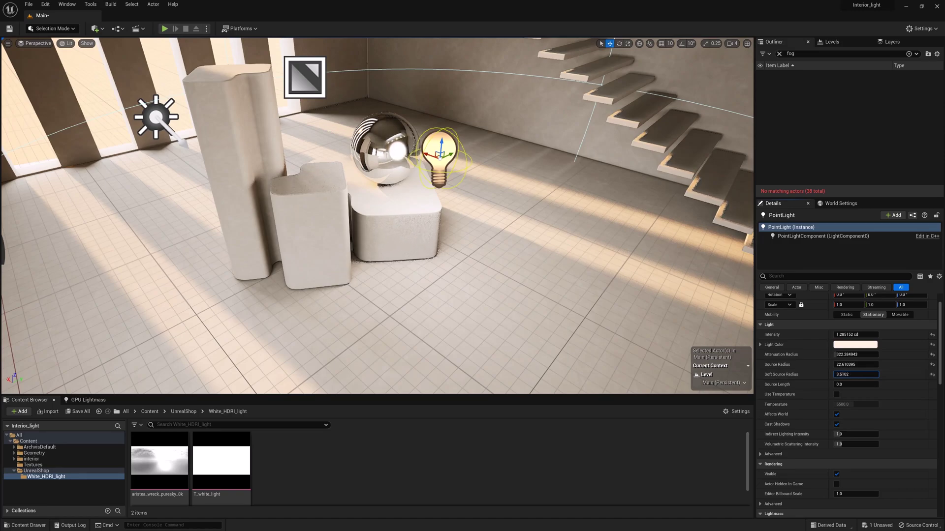
# Stretch the point light's source length to about 138, then move the light away from the sphere and rotate it about 89°.
pyautogui.moveTo(855, 384); pyautogui.dragTo(873, 384)
pyautogui.moveTo(427, 154); pyautogui.dragTo(476, 169)
pyautogui.press('w')
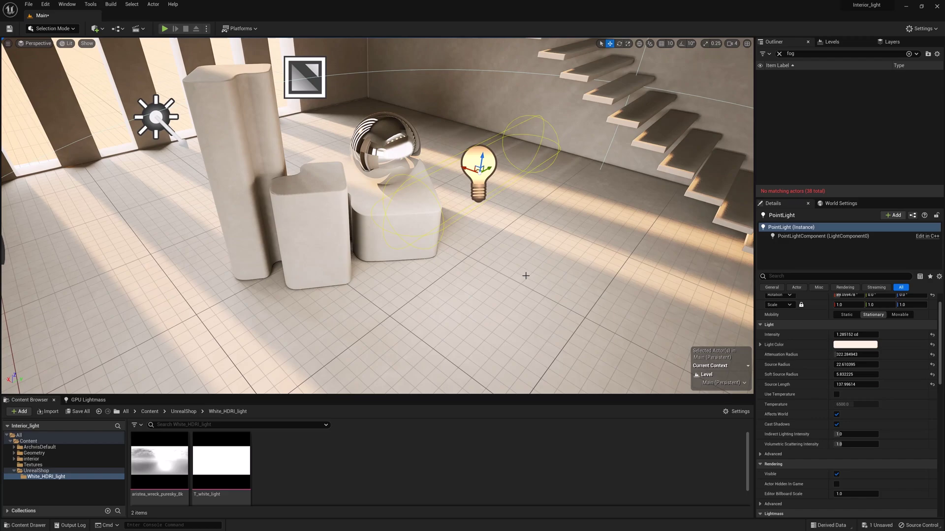
pyautogui.moveTo(526, 275); pyautogui.dragTo(516, 267, button='right')
# Find the directional light in the level and delete it.
pyautogui.click(779, 54)
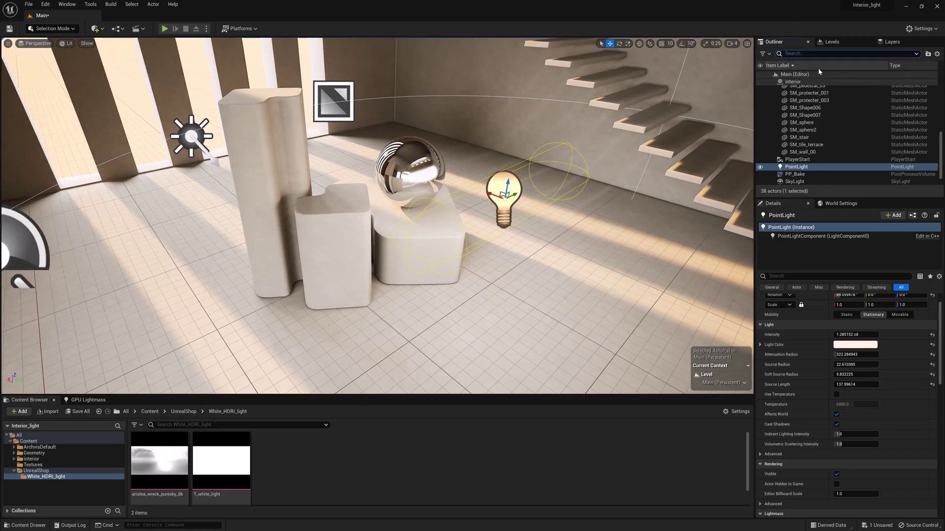
pyautogui.write('dir')
pyautogui.click(817, 82)
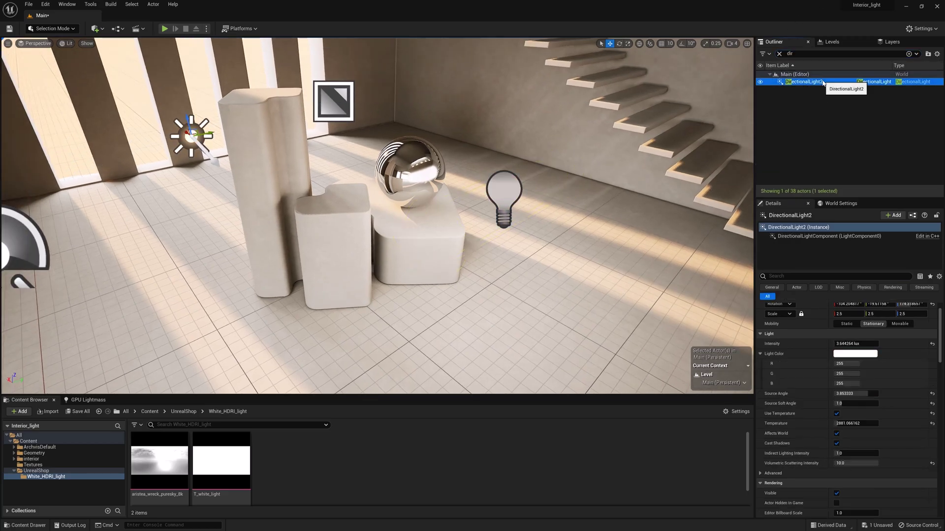
pyautogui.press('Delete')
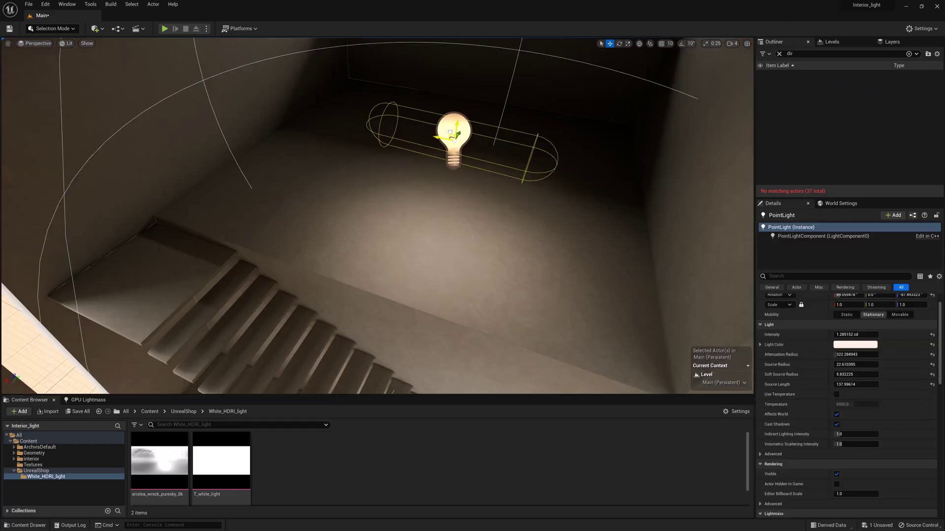
# Move the point light into the upper room near the slot window and set its attenuation radius to about 542.
pyautogui.moveTo(454, 132); pyautogui.dragTo(489, 71)
pyautogui.moveTo(489, 72); pyautogui.dragTo(484, 76)
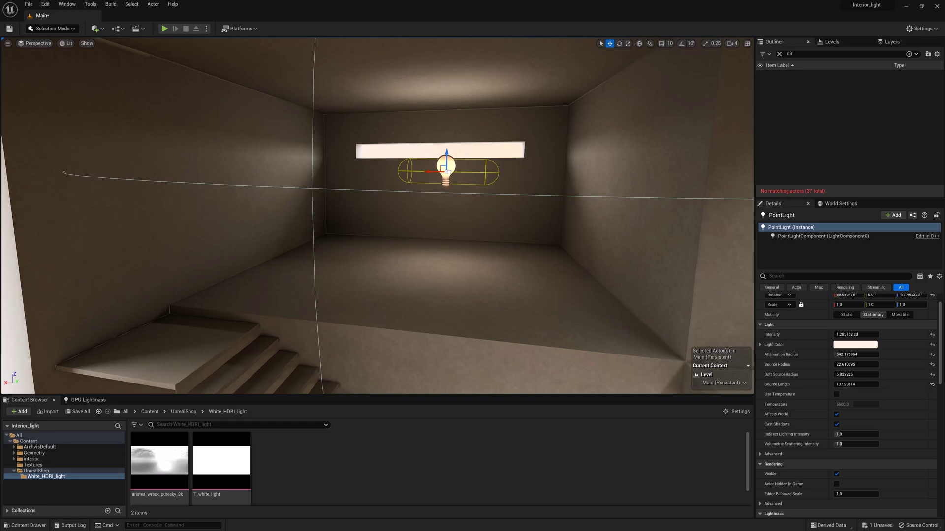
# Lower the point light's intensity to about 0.43 cd, lengthen its source to about 369, and leave Affects World enabled.
pyautogui.moveTo(855, 334); pyautogui.dragTo(846, 334)
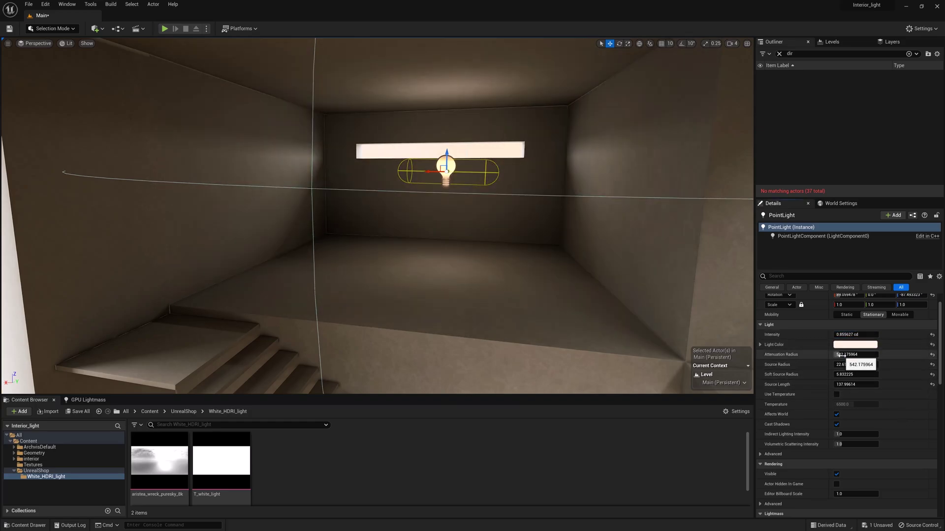
pyautogui.moveTo(844, 356); pyautogui.dragTo(848, 355)
pyautogui.hotkey('ctrl', 'z')
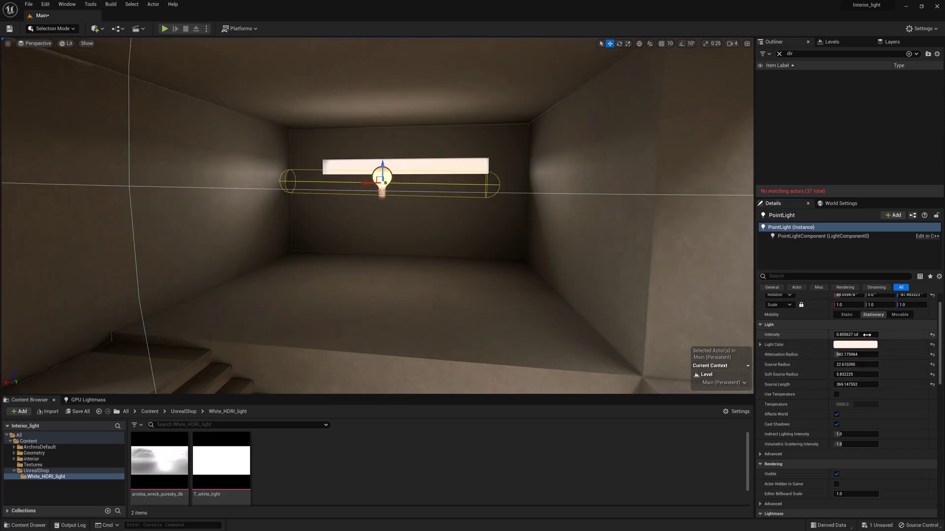
pyautogui.moveTo(867, 335); pyautogui.dragTo(859, 334)
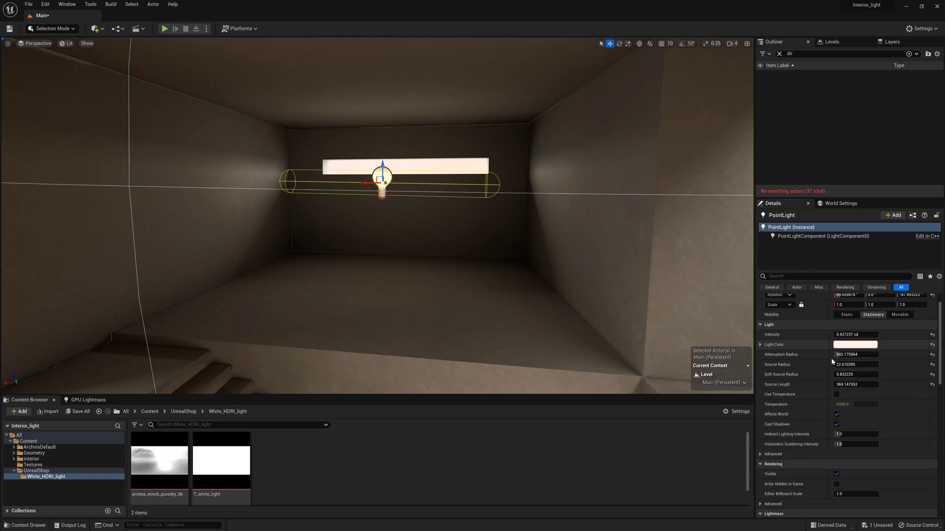
pyautogui.click(837, 415)
pyautogui.click(836, 415)
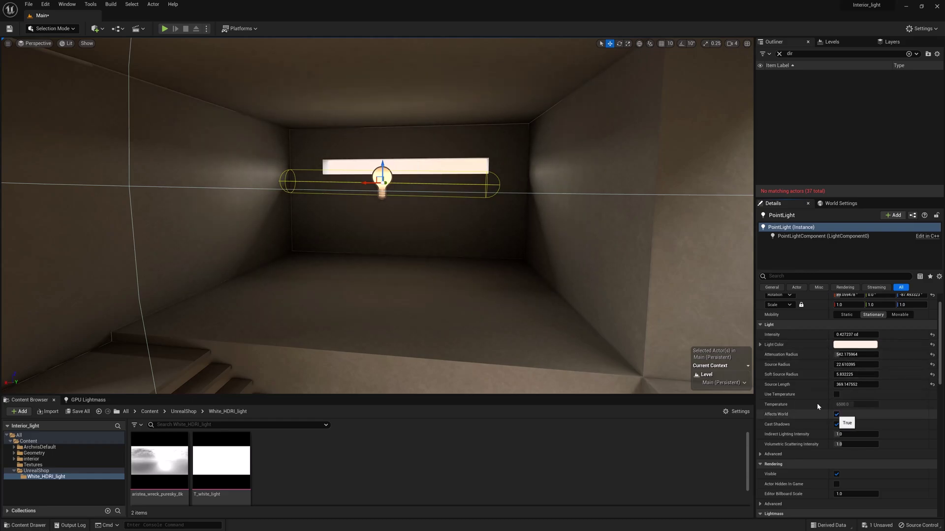
# Make the point light's color pure white, lower its intensity to 0.2 cd and enable Use Temperature.
pyautogui.moveTo(555, 276)
pyautogui.mouseDown(button='right')
pyautogui.moveTo(536, 271)
pyautogui.moveTo(546, 267)
pyautogui.mouseUp(button='right')
pyautogui.press('a')
pyautogui.press('d')
pyautogui.moveTo(389, 212); pyautogui.dragTo(379, 212, button='right')
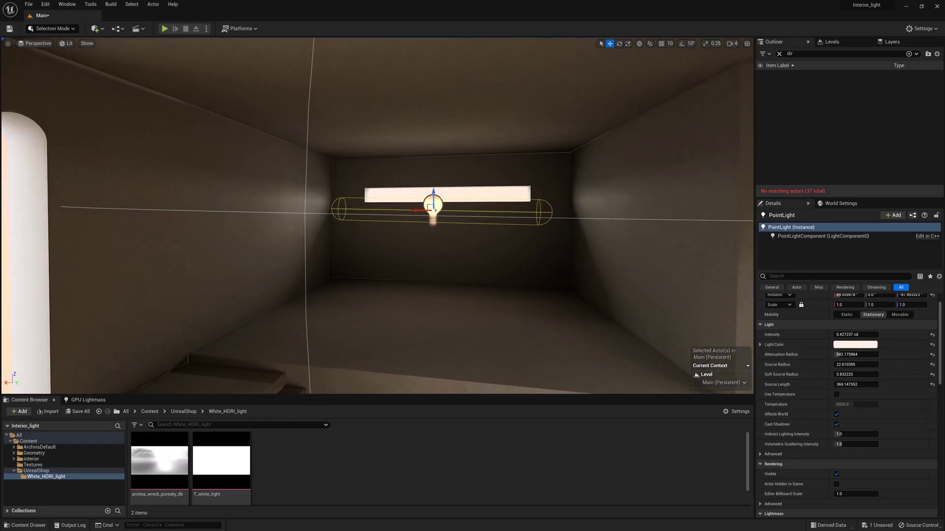
pyautogui.click(855, 344)
pyautogui.moveTo(787, 399); pyautogui.dragTo(780, 435)
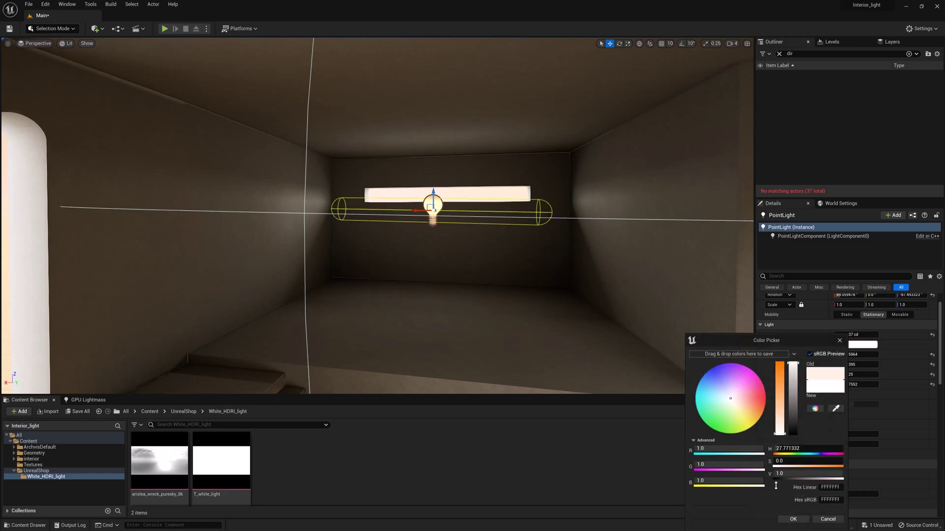
pyautogui.click(790, 520)
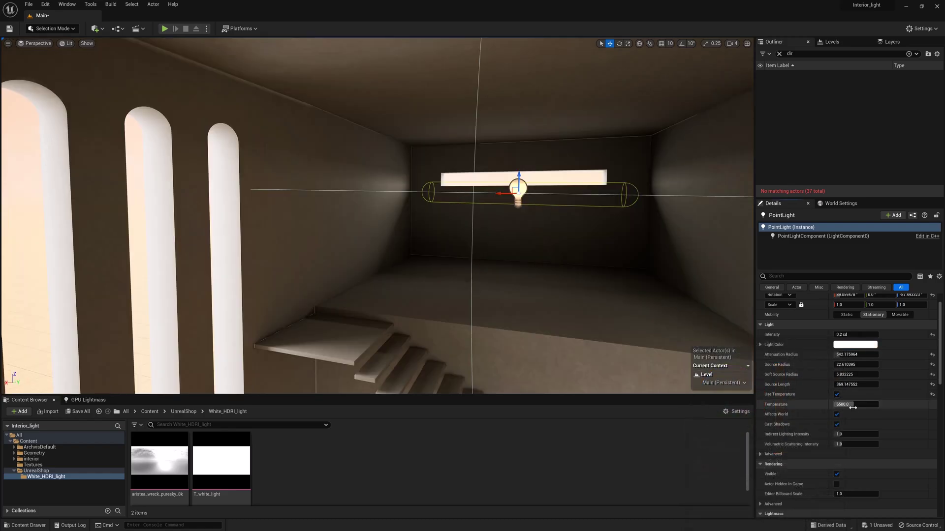
# Try different color temperatures on the point light and restore 6500.
pyautogui.moveTo(851, 404); pyautogui.dragTo(839, 404)
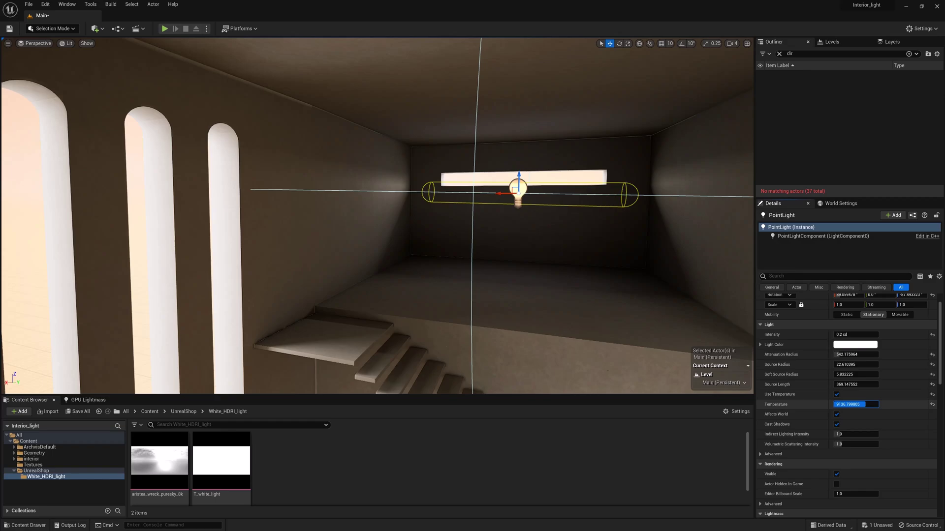
pyautogui.write('6500')
pyautogui.press('Return')
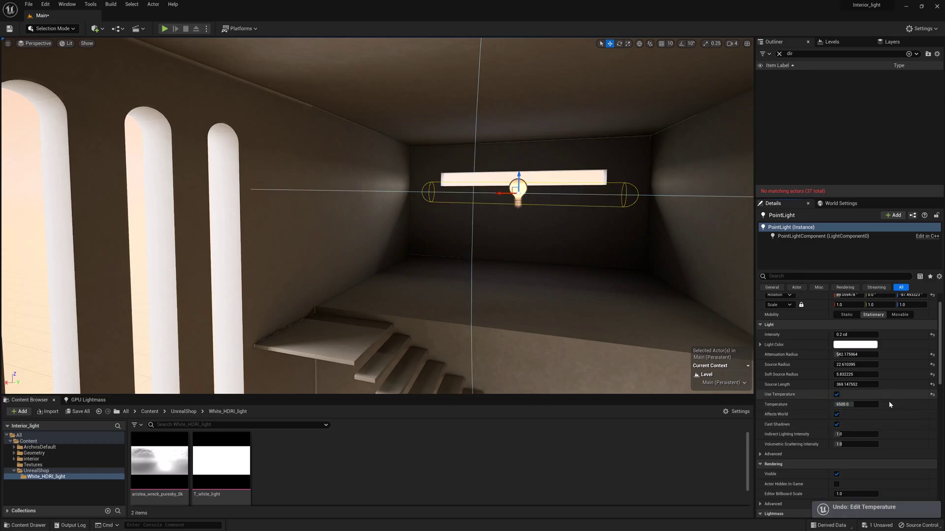
# Test the point light's shadows by toggling Cast Shadows at about 9.9 cd, then restore the intensity to 0.2 cd.
pyautogui.scroll(-1, 888, 400)
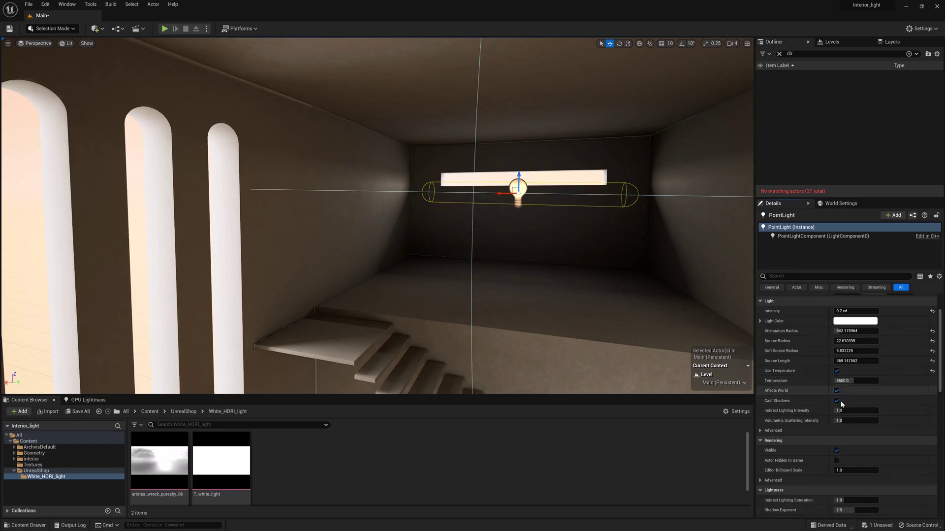
pyautogui.click(836, 400)
pyautogui.scroll(1, 837, 401)
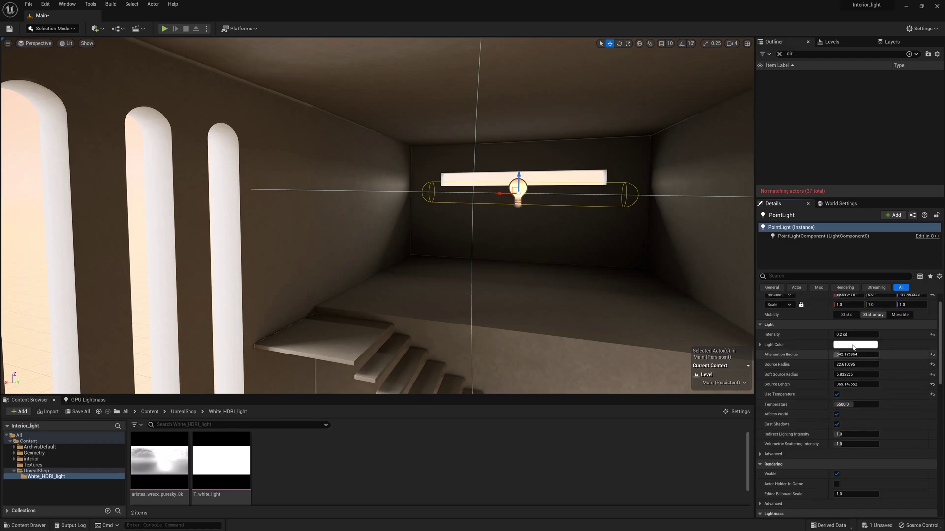
pyautogui.moveTo(851, 335); pyautogui.dragTo(864, 334)
pyautogui.click(837, 424)
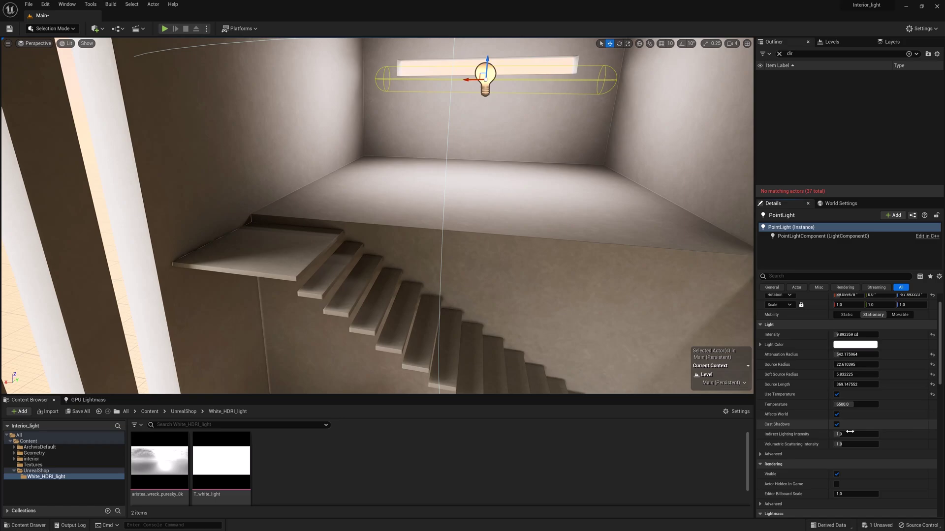
pyautogui.click(839, 426)
pyautogui.click(839, 427)
pyautogui.moveTo(704, 314); pyautogui.dragTo(701, 308, button='right')
pyautogui.moveTo(856, 335); pyautogui.dragTo(847, 335)
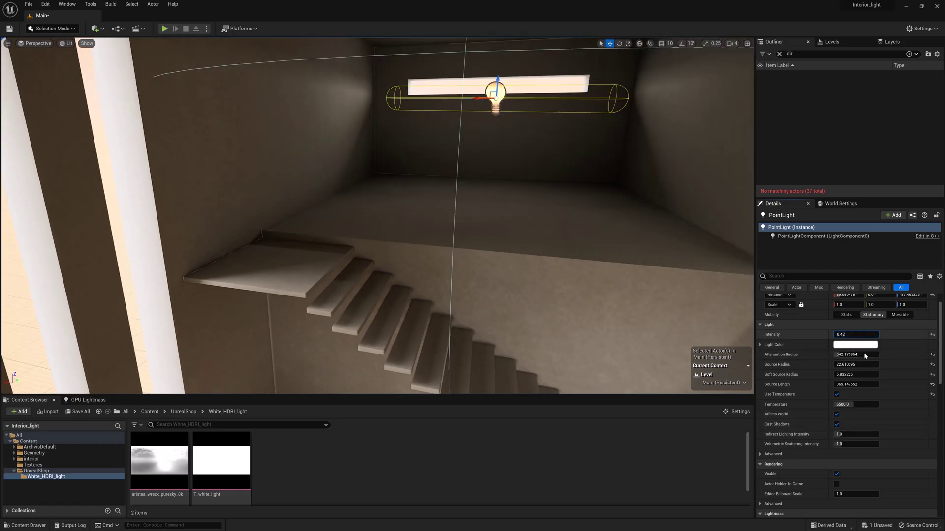
pyautogui.press('Return')
# Raise the point light's Indirect Lighting Intensity to about 3.9, rebuild the lighting and close the message log.
pyautogui.scroll(-3, 856, 366)
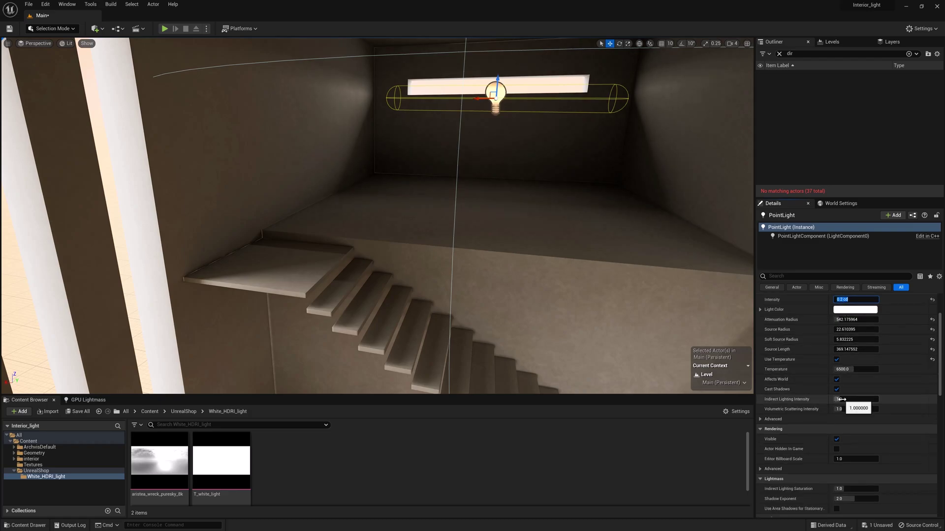
pyautogui.moveTo(841, 399); pyautogui.dragTo(856, 399)
pyautogui.scroll(3, 893, 390)
pyautogui.scroll(1, 892, 387)
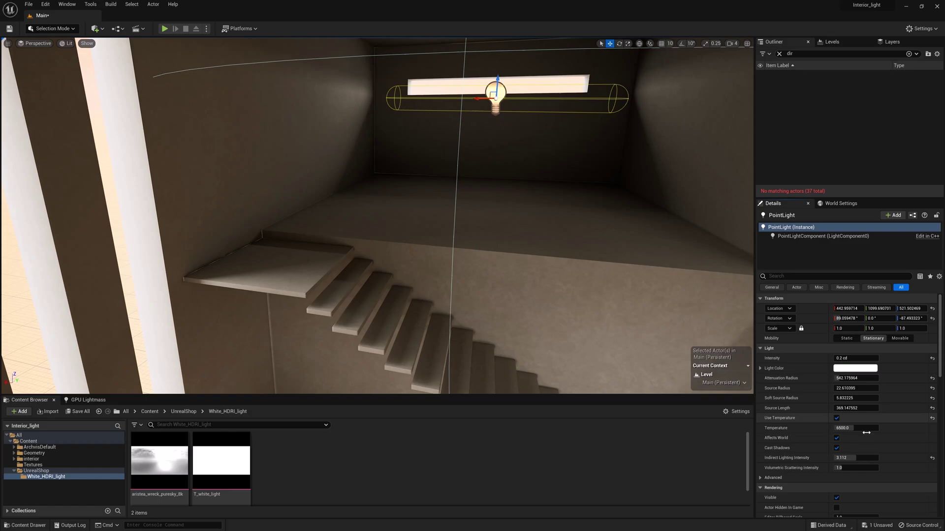
pyautogui.moveTo(851, 459); pyautogui.dragTo(853, 459)
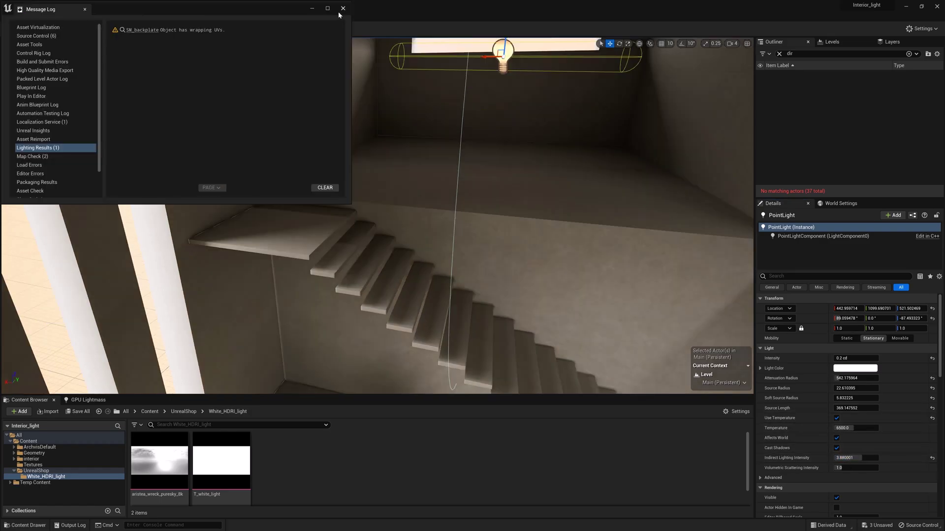
pyautogui.click(343, 9)
# Frame the upper room in game view and turn off Affects World for the point light.
pyautogui.moveTo(561, 133); pyautogui.dragTo(553, 105, button='right')
pyautogui.moveTo(630, 245); pyautogui.dragTo(647, 234, button='right')
pyautogui.press('g')
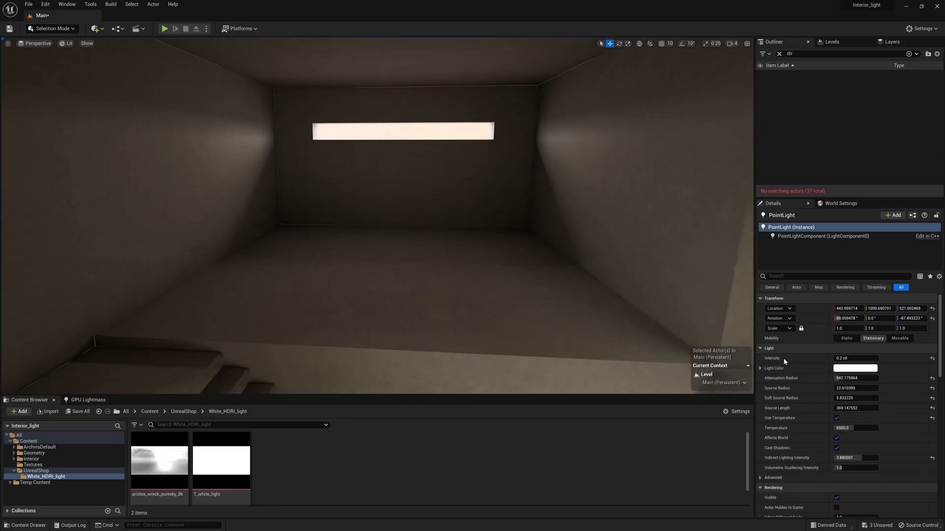
pyautogui.click(837, 437)
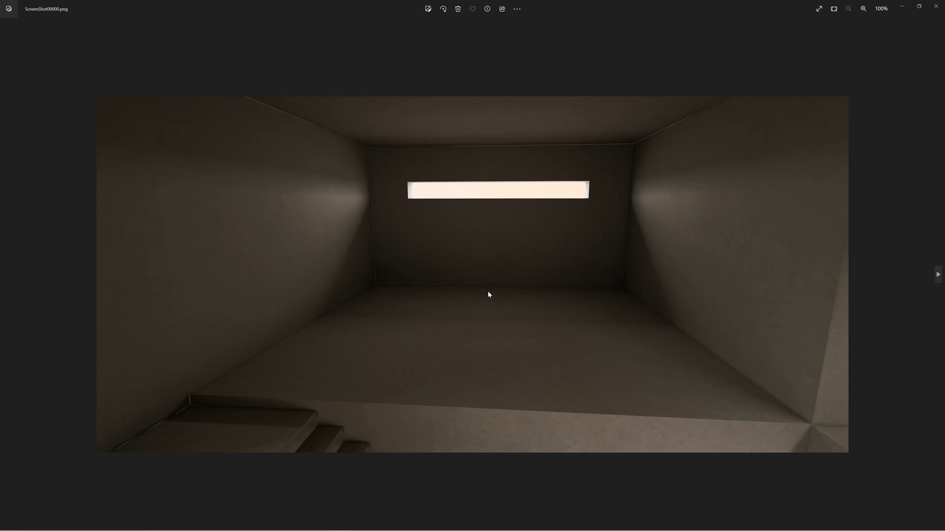
# Compare the saved screenshots of the upper room in the image viewer, then return to the Unreal editor.
pyautogui.press('Right')
pyautogui.press('Left')
pyautogui.press('Right')
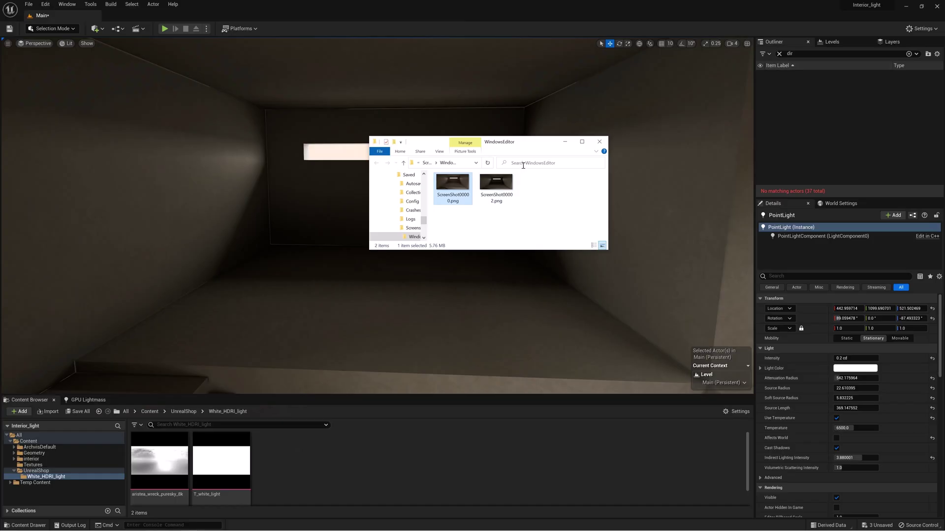
pyautogui.click(565, 142)
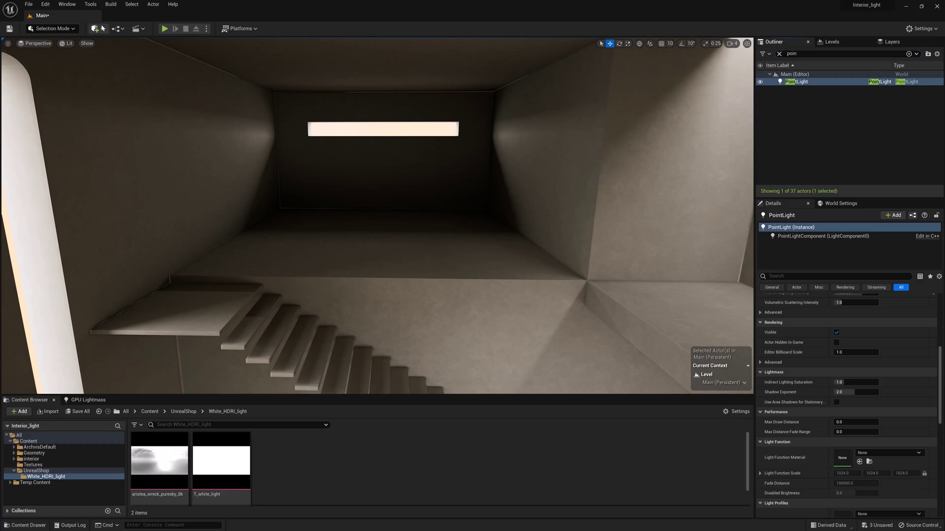
# Add a rect light to the upper room and place it at the slot window, about 466, 1377, 562, rotated about -90°.
pyautogui.click(101, 28)
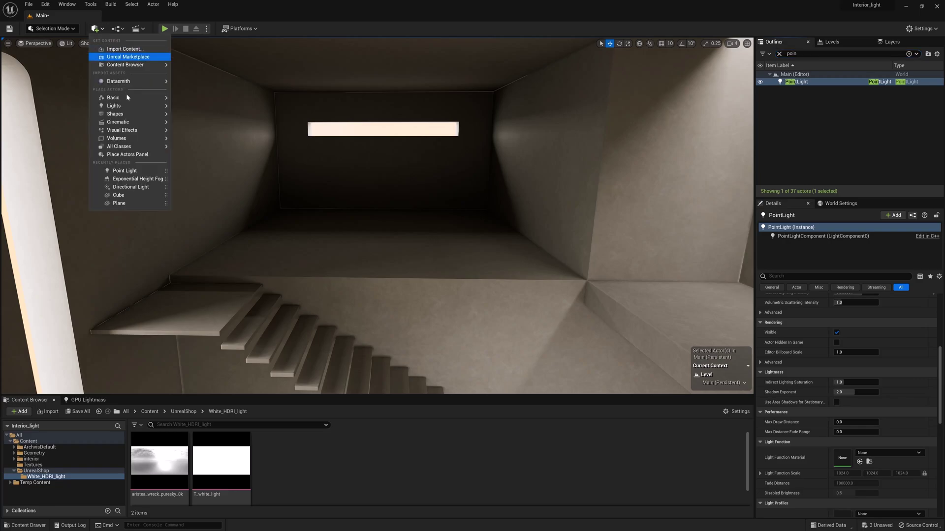
pyautogui.moveTo(124, 107)
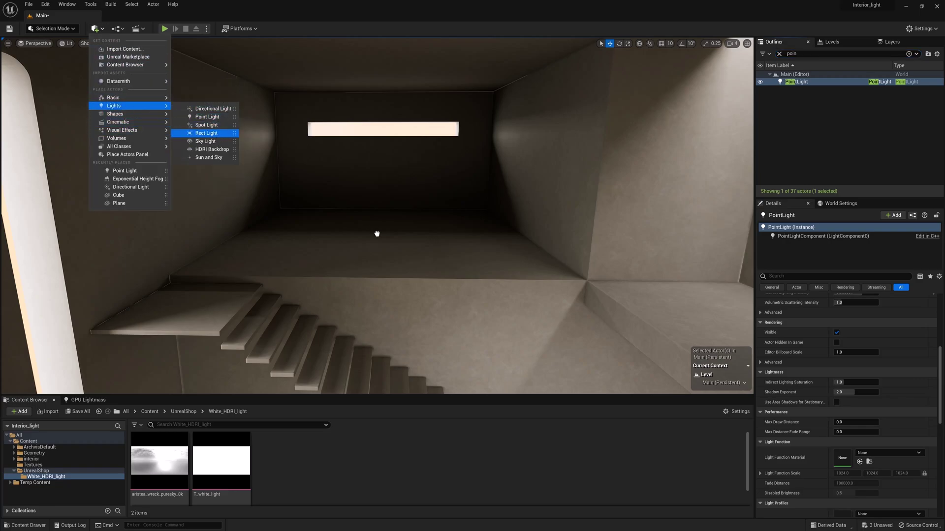
pyautogui.moveTo(376, 234); pyautogui.dragTo(376, 232)
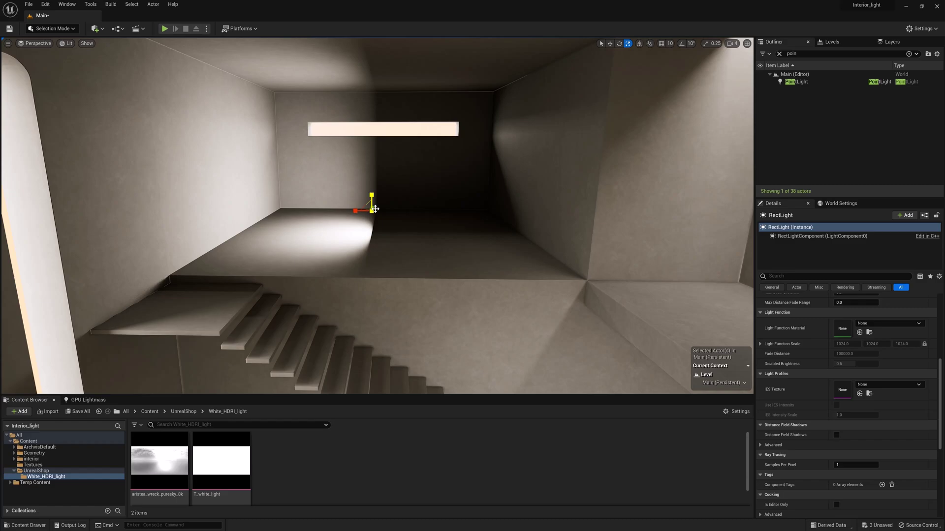
pyautogui.moveTo(423, 217); pyautogui.dragTo(410, 215, button='right')
pyautogui.press('g')
pyautogui.moveTo(416, 225); pyautogui.dragTo(418, 124)
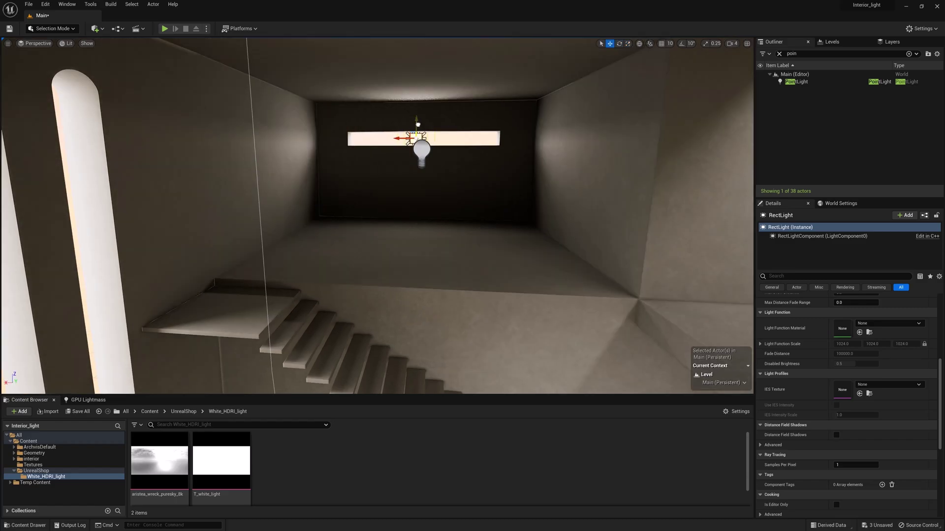
# Set the rect light's intensity to about 21 cd, attenuation radius to about 825 and source width to about 448.
pyautogui.scroll(10, 860, 374)
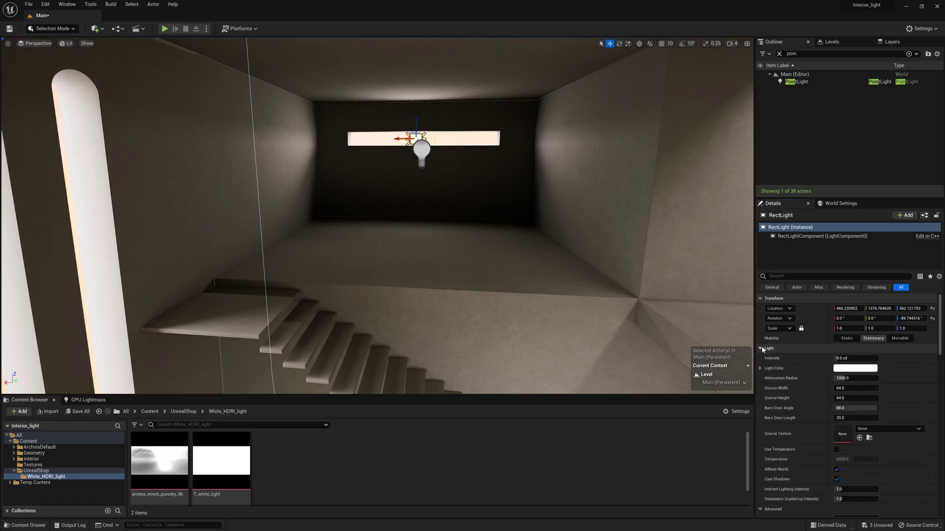
pyautogui.moveTo(847, 360); pyautogui.dragTo(860, 388)
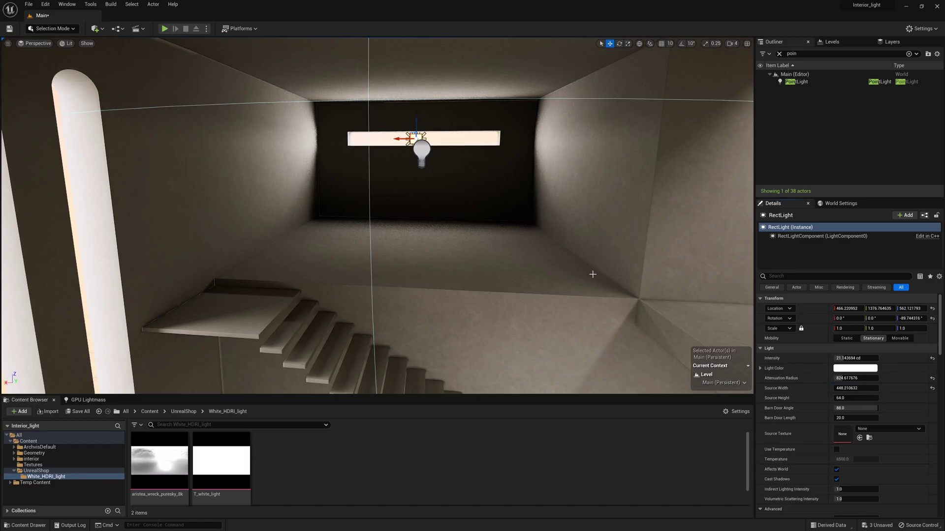
# Move the rect light away from the slot window to about Y 1131 and turn it to about -37.5° around Z.
pyautogui.moveTo(593, 274); pyautogui.dragTo(551, 152, button='right')
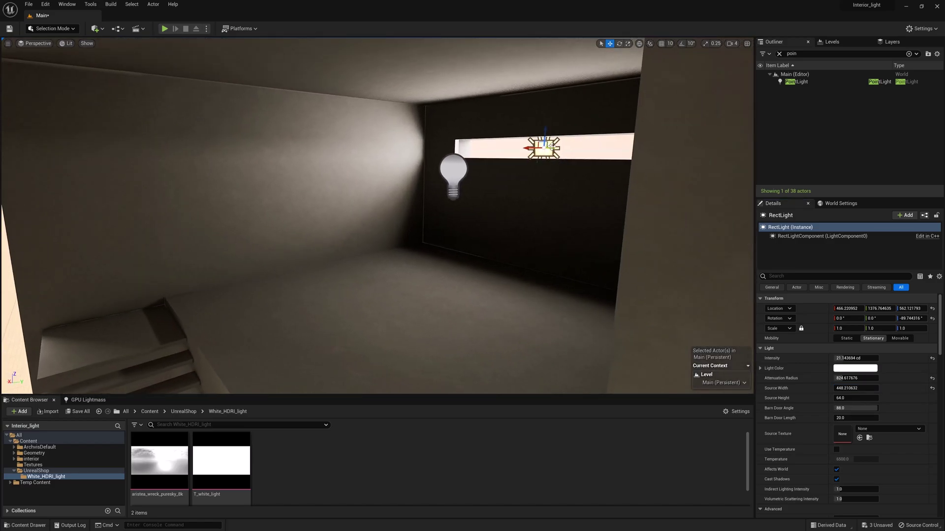
pyautogui.moveTo(551, 146); pyautogui.dragTo(480, 149)
pyautogui.press('e')
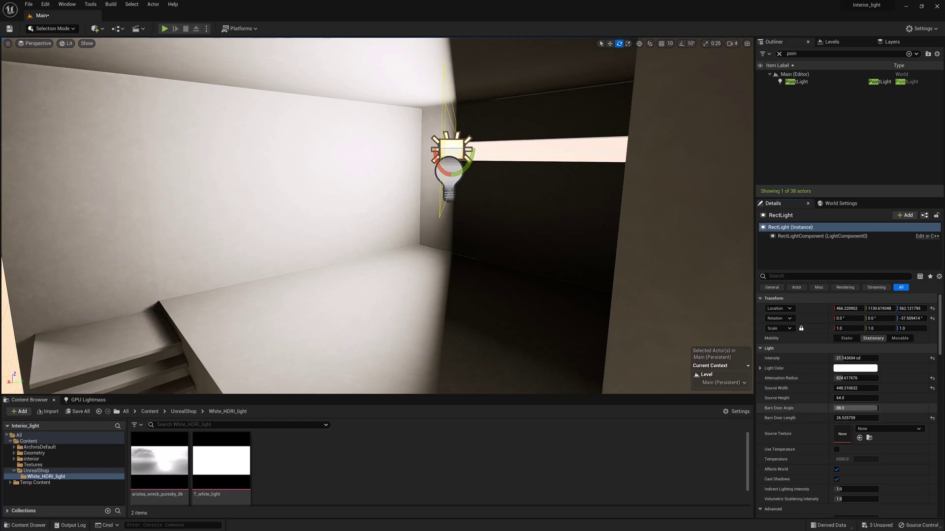
# Set the rect light's barn door angle to about 55.4° and its barn door length to about 7.8.
pyautogui.moveTo(877, 408); pyautogui.dragTo(835, 408)
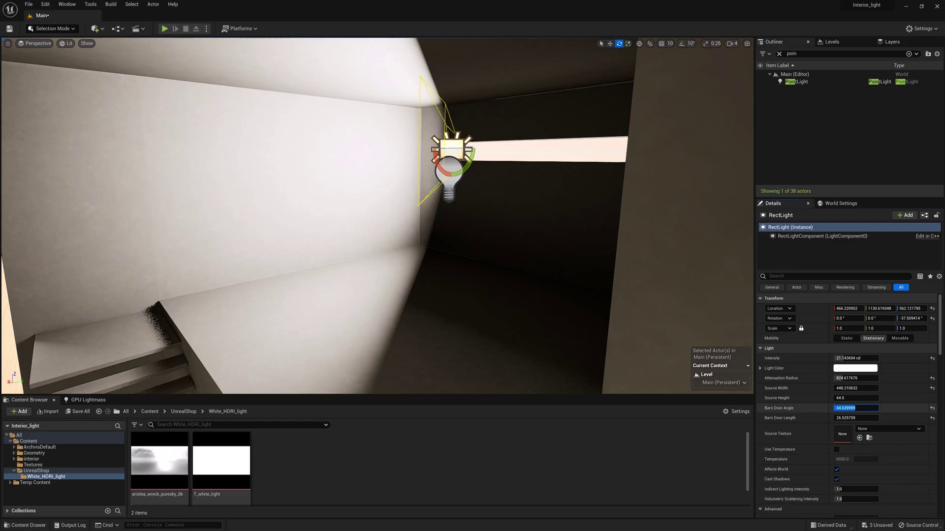
pyautogui.moveTo(855, 408); pyautogui.dragTo(835, 408)
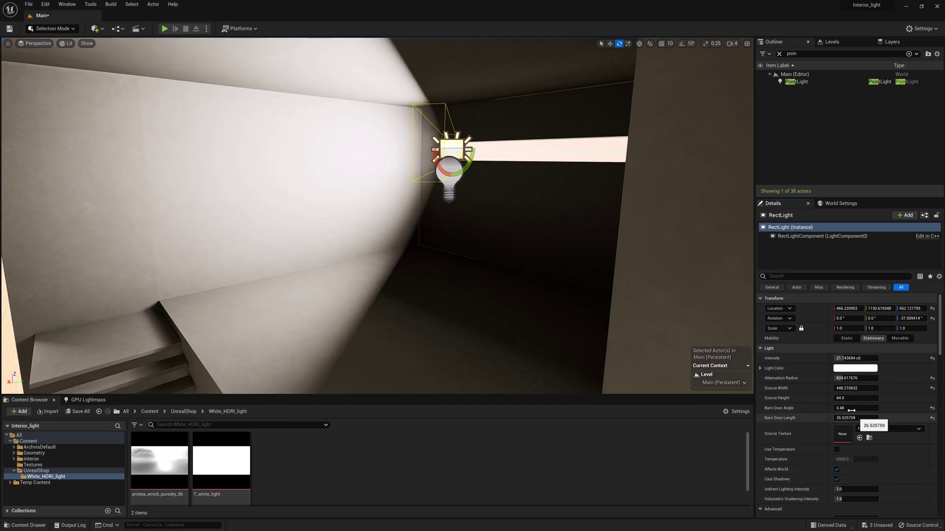
pyautogui.moveTo(872, 410); pyautogui.dragTo(837, 410)
pyautogui.click(932, 408)
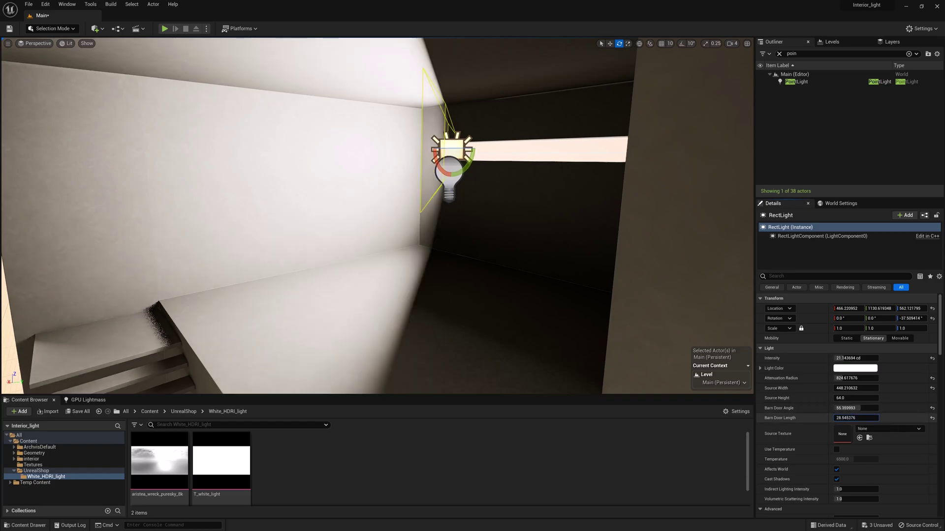
pyautogui.moveTo(856, 418); pyautogui.dragTo(838, 418)
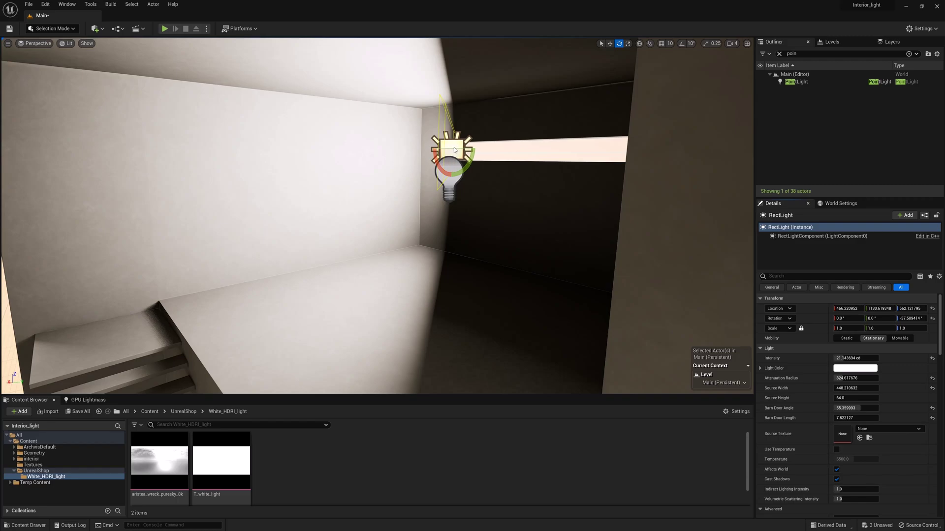
# Reset the rect light's rotation, enable 10° rotation snapping, and aim the light down from the ceiling at about 712, 1023, 660.
pyautogui.moveTo(455, 150); pyautogui.dragTo(454, 147)
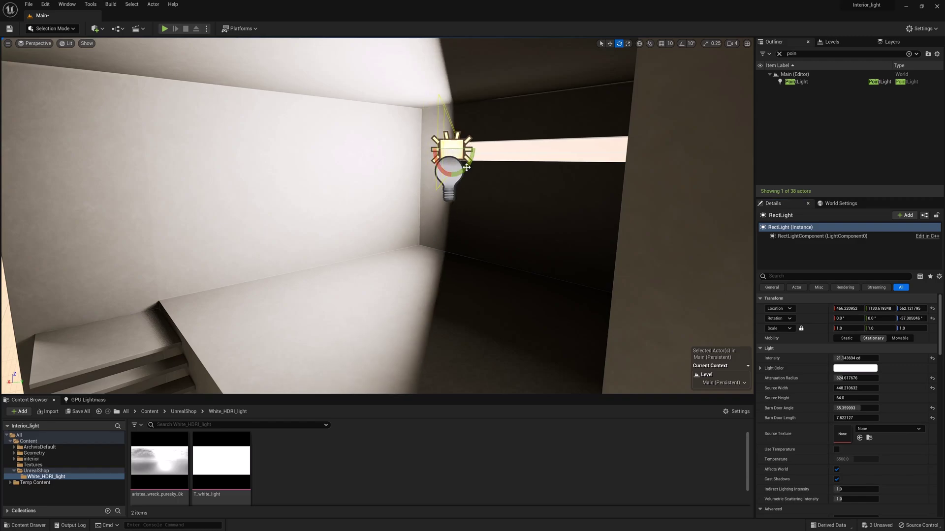
pyautogui.click(932, 319)
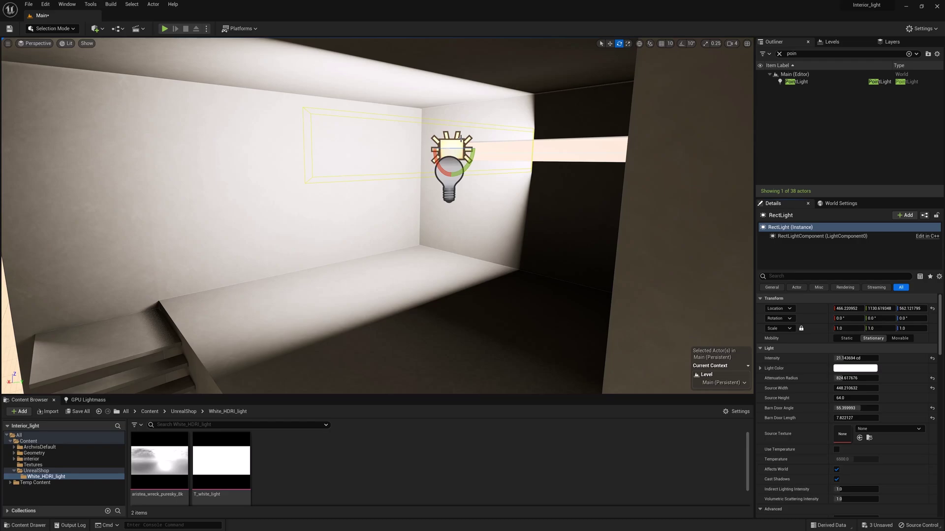
pyautogui.moveTo(467, 169); pyautogui.dragTo(311, 93)
pyautogui.hotkey('ctrl', 'z')
pyautogui.click(682, 44)
pyautogui.press('w')
# Set the rect light's source to about 612 × 18, attenuation radius 496, barn door angle 0, barn door length 14.2 and enabled temperature 4522.
pyautogui.moveTo(852, 398)
pyautogui.mouseDown()
pyautogui.moveTo(832, 398)
pyautogui.moveTo(837, 408)
pyautogui.moveTo(865, 408)
pyautogui.mouseUp()
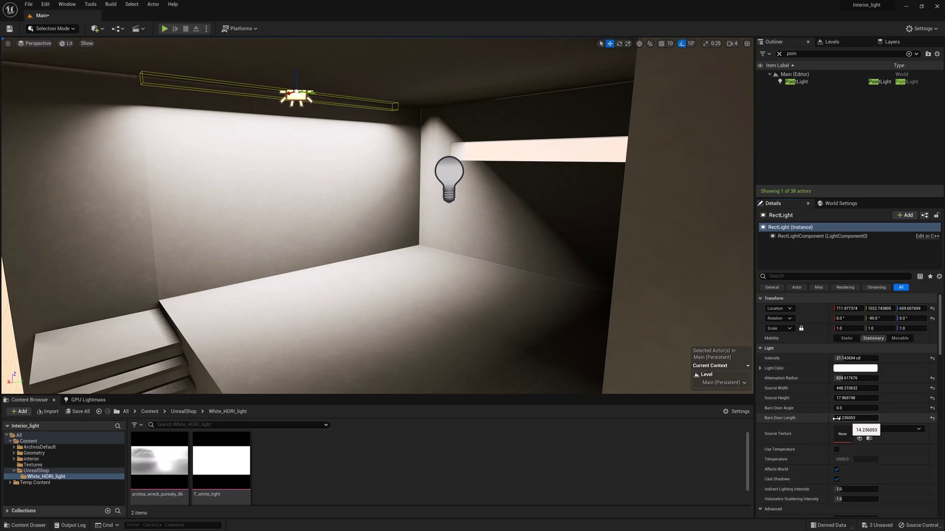
pyautogui.moveTo(883, 378)
pyautogui.mouseDown()
pyautogui.moveTo(863, 388)
pyautogui.moveTo(875, 389)
pyautogui.mouseUp()
pyautogui.moveTo(311, 93); pyautogui.dragTo(273, 89)
pyautogui.click(836, 450)
pyautogui.moveTo(855, 459); pyautogui.dragTo(859, 460)
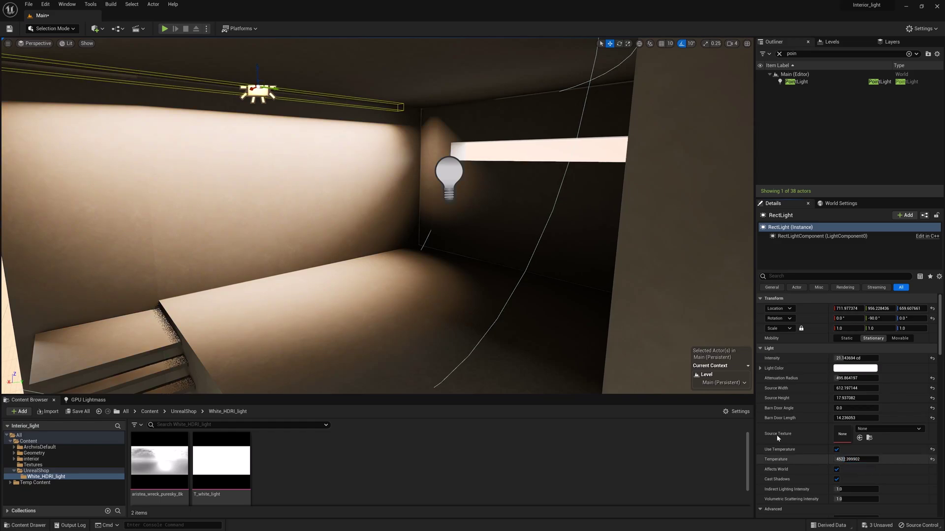
# Move the rect light to the slot window, about 427, 1420, 563, rotated 270° around Z, with source about 491 × 48 and temperature off.
pyautogui.scroll(2, 261, 76)
pyautogui.moveTo(256, 70); pyautogui.dragTo(479, 125)
pyautogui.press('e')
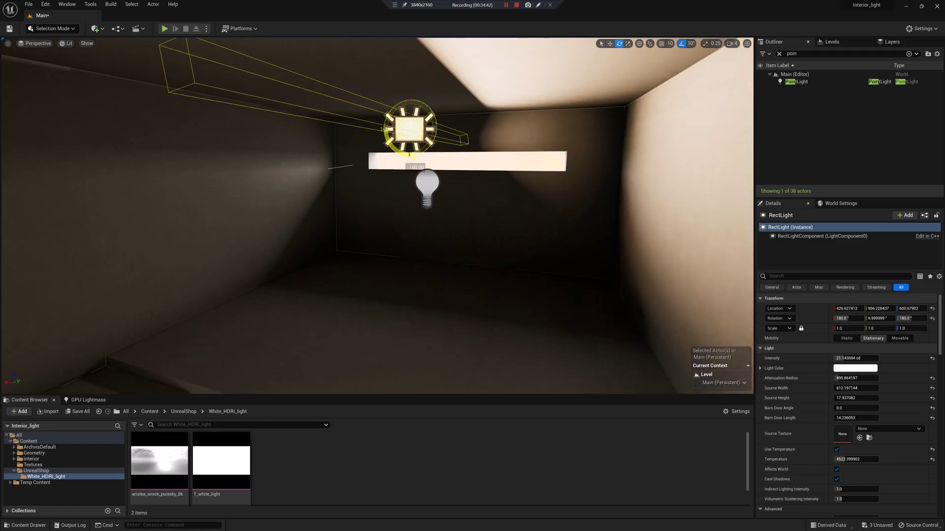
pyautogui.moveTo(418, 127); pyautogui.dragTo(470, 142)
pyautogui.moveTo(845, 398); pyautogui.dragTo(881, 388)
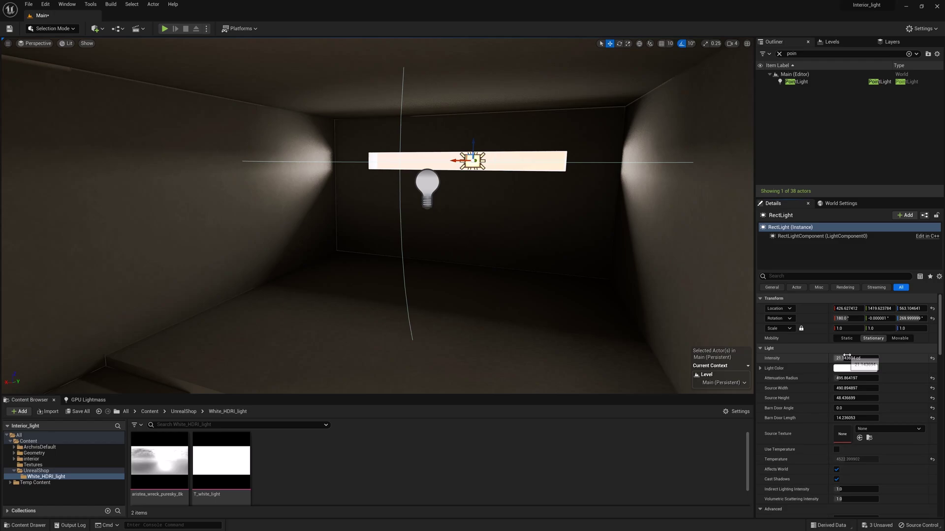
# Filter the rect light's details for "rayt" and set its ray tracing Samples Per Pixel to 4.
pyautogui.moveTo(536, 302); pyautogui.dragTo(558, 297, button='right')
pyautogui.hotkey('ctrl', 'shift', ';')
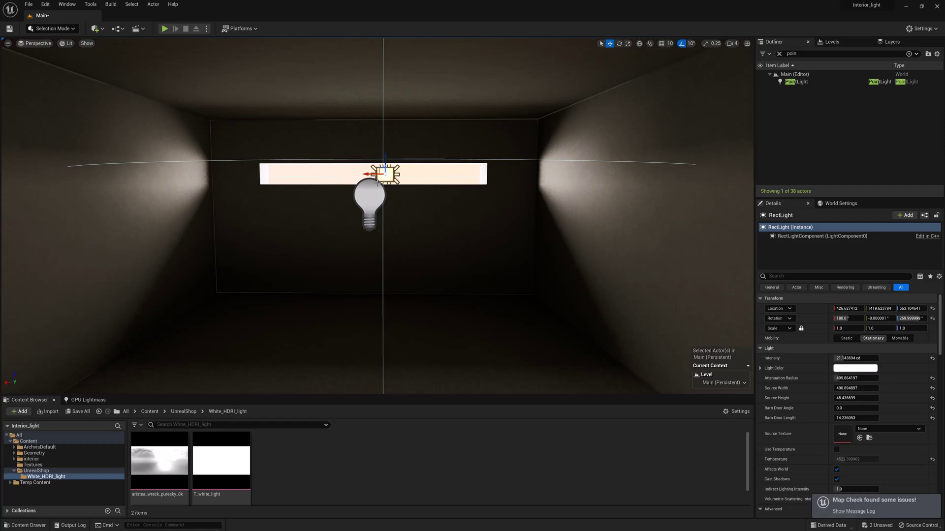
pyautogui.moveTo(459, 240); pyautogui.dragTo(610, 243, button='right')
pyautogui.scroll(5, 365, 175)
pyautogui.scroll(-4, 365, 176)
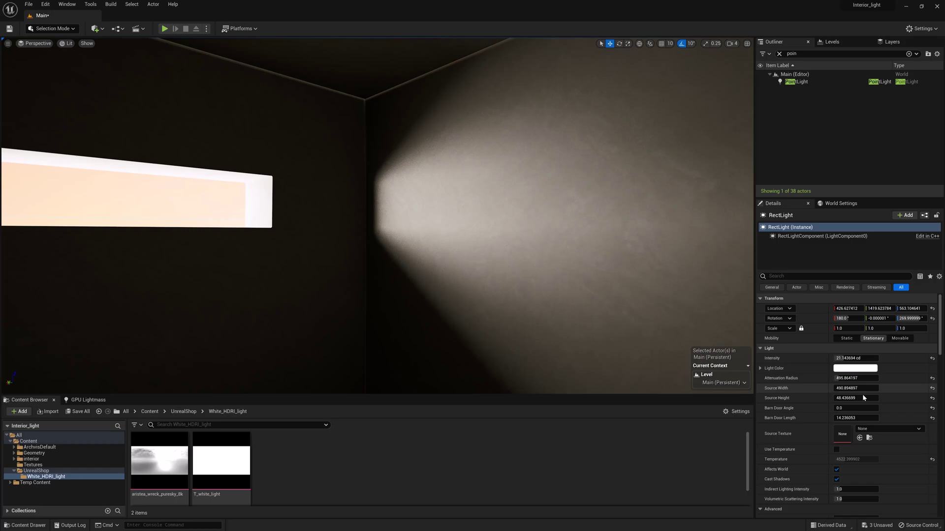
pyautogui.write('r')
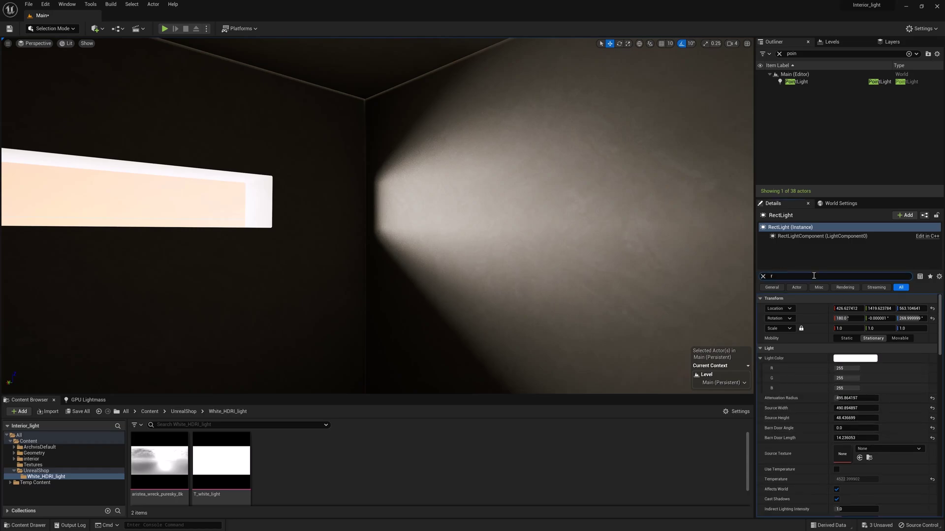
pyautogui.write('ayt')
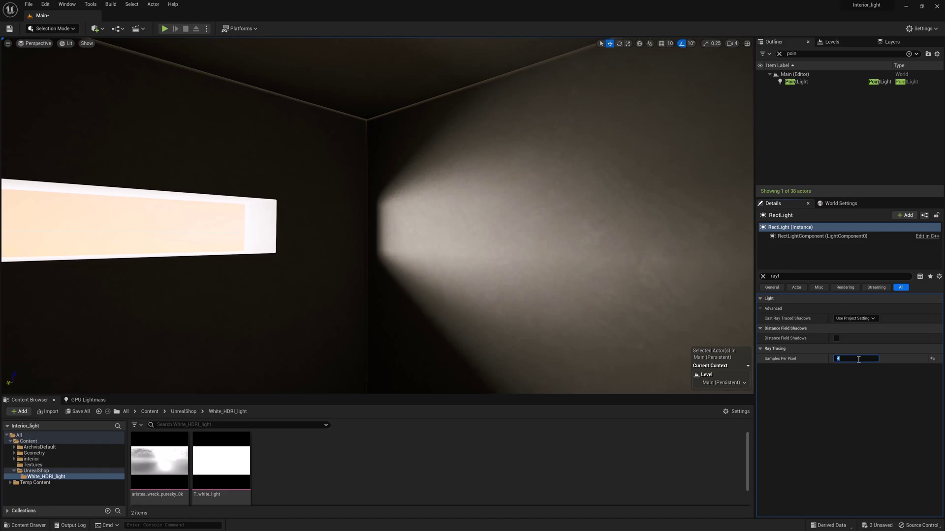
pyautogui.press('Return')
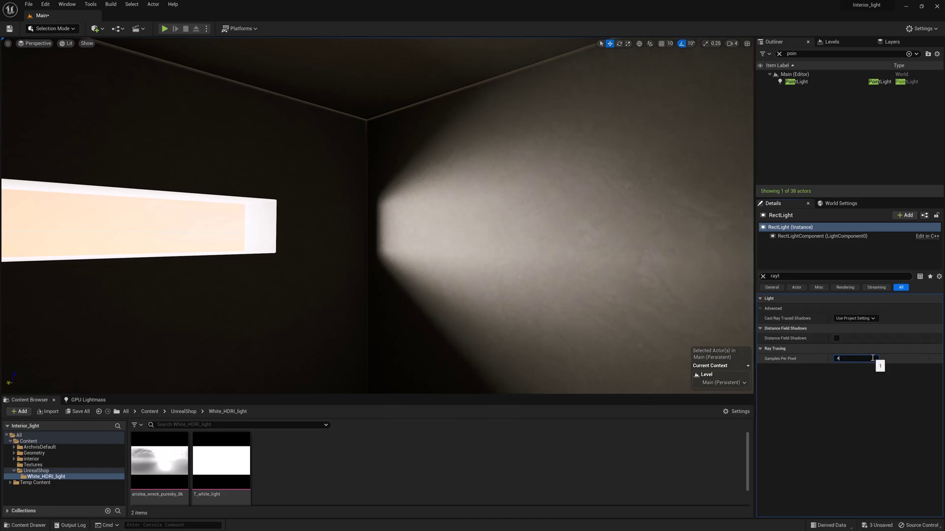
pyautogui.press('Return')
# Go to the lower room and add an HDRI Backdrop light to the scene.
pyautogui.press('w')
pyautogui.moveTo(472, 151); pyautogui.dragTo(433, 164, button='right')
pyautogui.press('s')
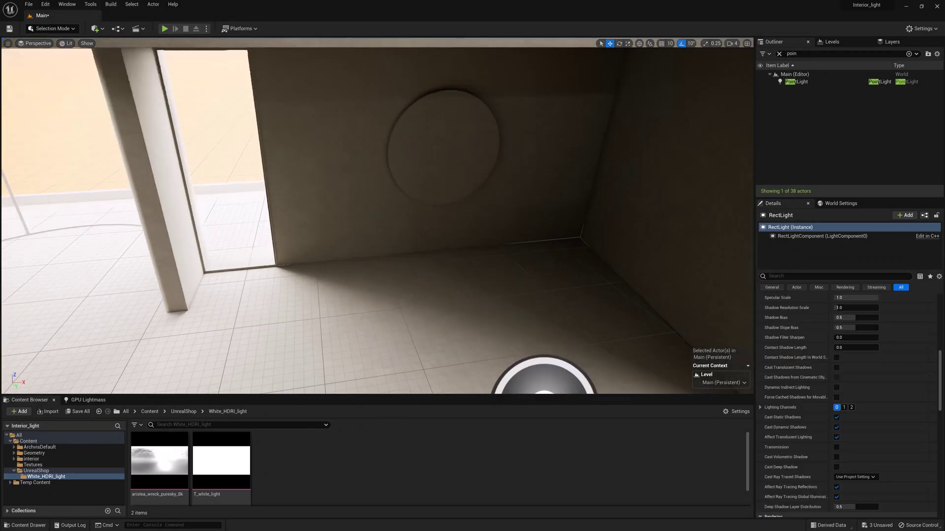
pyautogui.moveTo(472, 151); pyautogui.dragTo(472, 151, button='right')
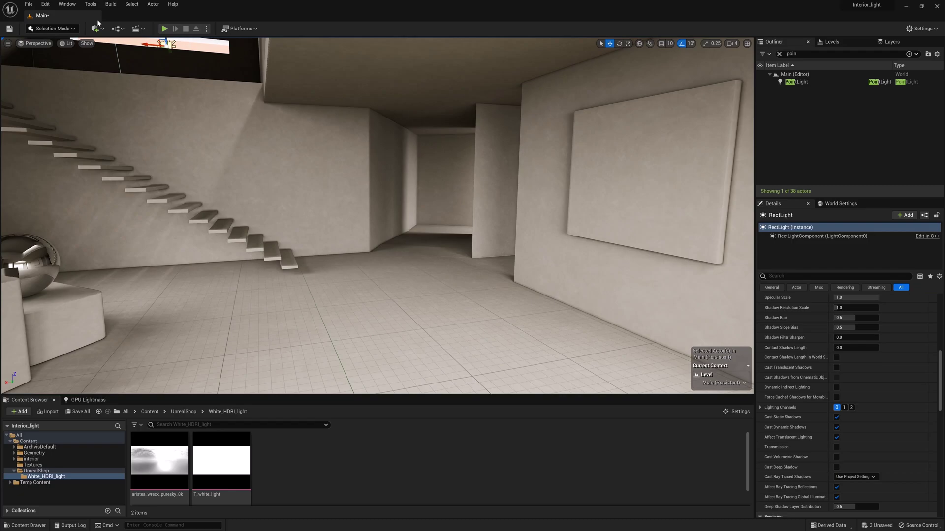
pyautogui.click(96, 28)
pyautogui.moveTo(128, 117)
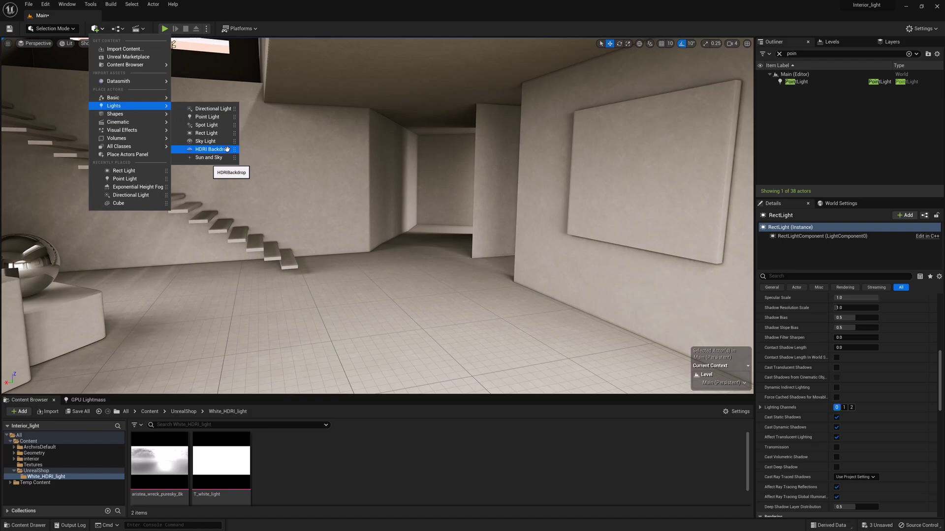
pyautogui.click(227, 149)
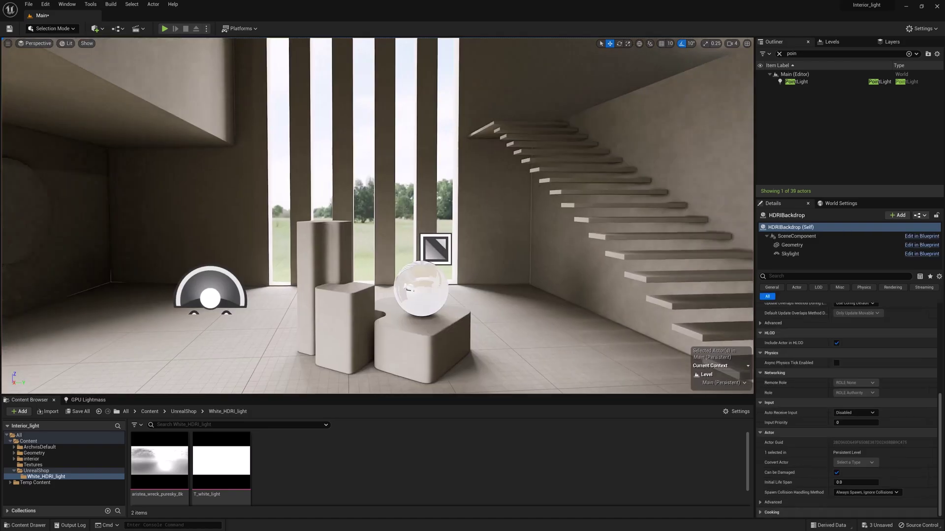
# Inspect the HDRI backdrop in its blueprint editor and close that editor.
pyautogui.moveTo(473, 216); pyautogui.dragTo(472, 217, button='right')
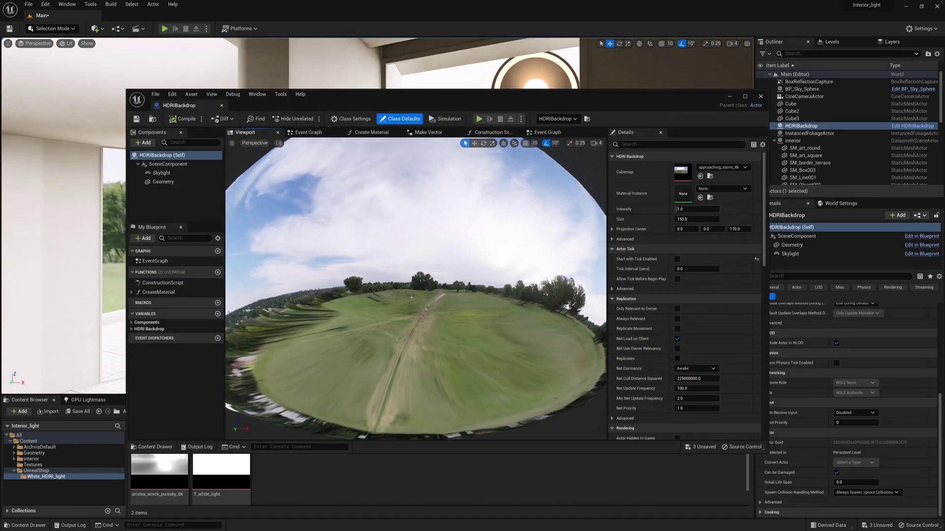
pyautogui.moveTo(416, 289); pyautogui.dragTo(415, 288, button='right')
pyautogui.click(760, 96)
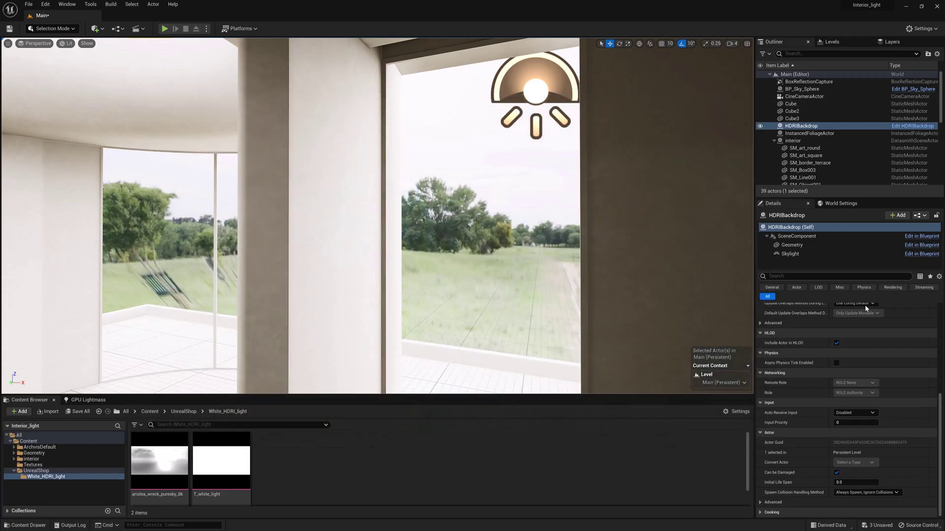
# Set the HDRI backdrop's intensity to 3.72 and size to about 244, and search its properties for "ray".
pyautogui.scroll(8, 898, 363)
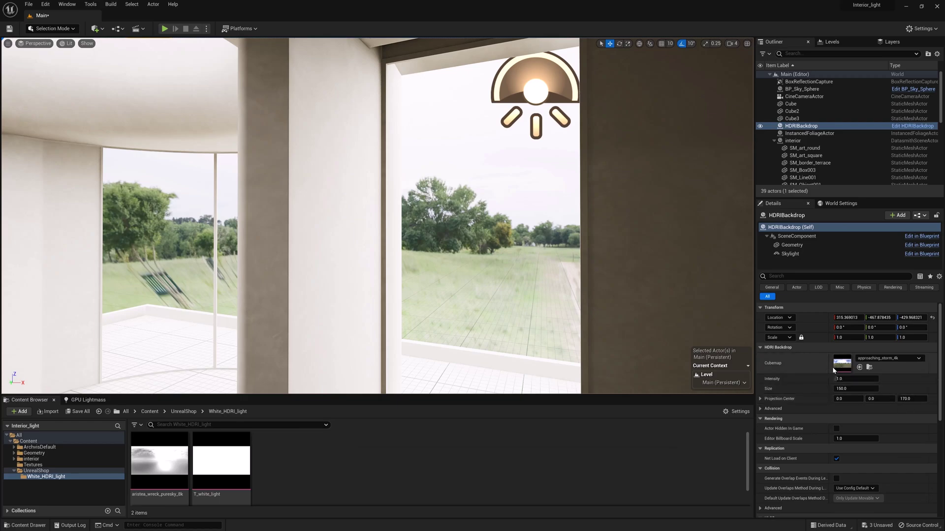
pyautogui.moveTo(835, 378); pyautogui.dragTo(856, 389)
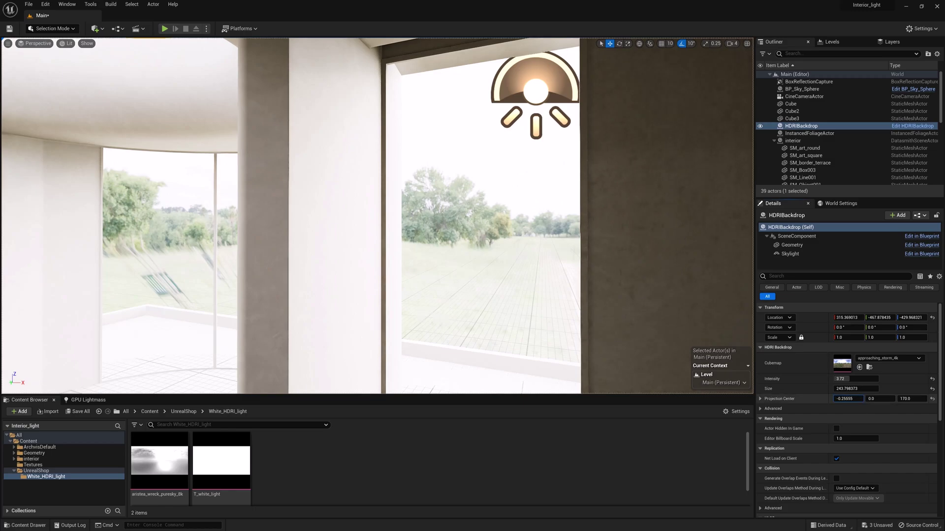
pyautogui.write('ray')
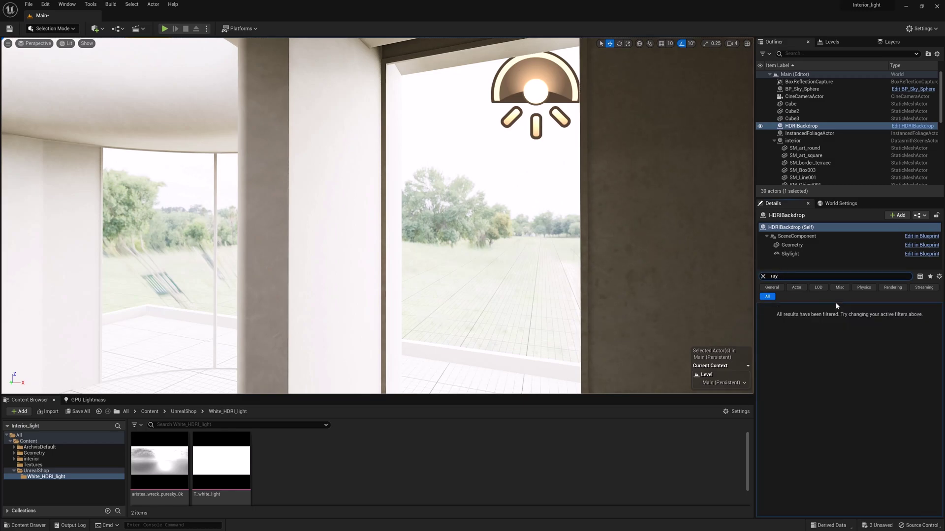
pyautogui.press('Escape')
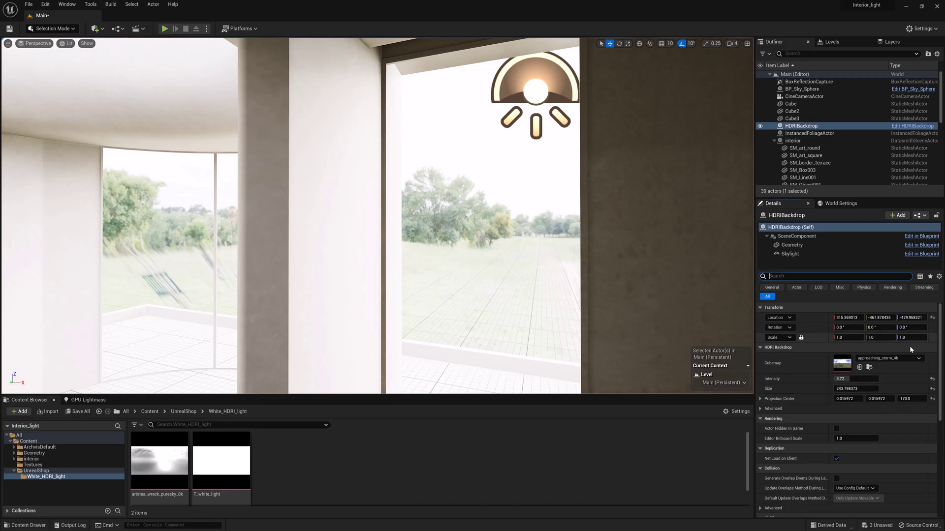
# Set the backdrop's projection center Z to about 827 and its location Z to -2079, undoing the trial change to projection center Y.
pyautogui.moveTo(910, 399); pyautogui.dragTo(940, 399)
pyautogui.moveTo(378, 215); pyautogui.dragTo(539, 213, button='right')
pyautogui.press('w')
pyautogui.press('s')
pyautogui.moveTo(500, 247); pyautogui.dragTo(500, 247, button='right')
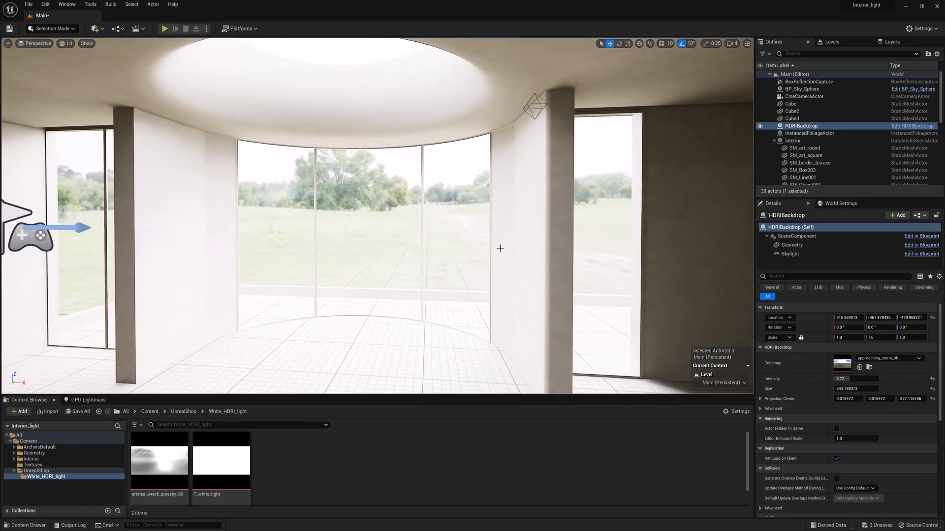
pyautogui.moveTo(908, 319); pyautogui.dragTo(859, 319)
pyautogui.moveTo(881, 399); pyautogui.dragTo(876, 399)
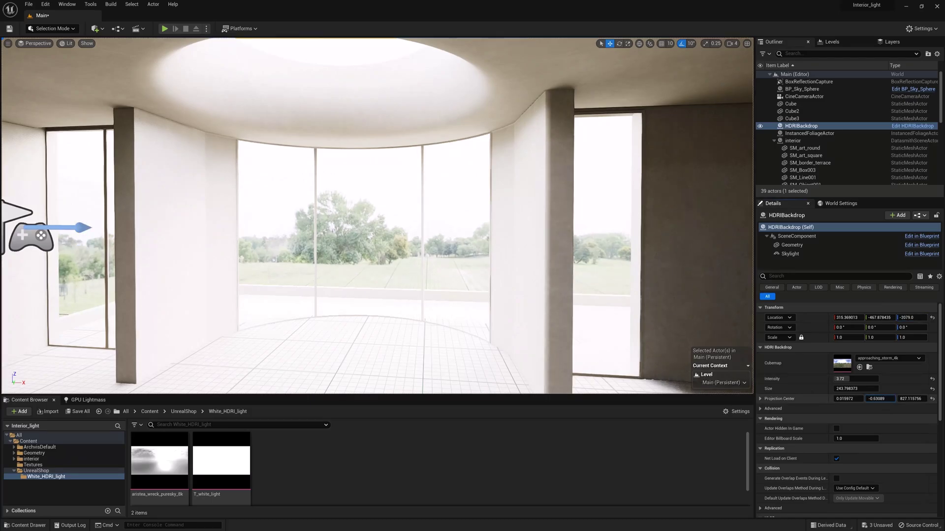
pyautogui.hotkey('ctrl', 'z')
pyautogui.press('w')
pyautogui.moveTo(668, 368)
pyautogui.mouseDown(button='right')
pyautogui.moveTo(652, 368)
pyautogui.moveTo(702, 368)
pyautogui.moveTo(668, 372)
pyautogui.mouseUp(button='right')
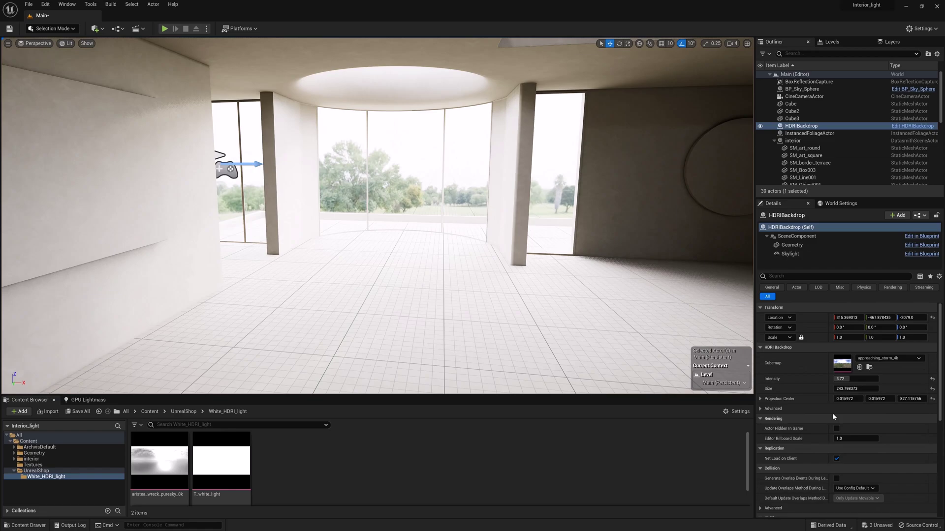
# Delete the BP_Sky_Sphere actor and open the advanced light settings of the HDRI backdrop's Skylight component.
pyautogui.click(760, 409)
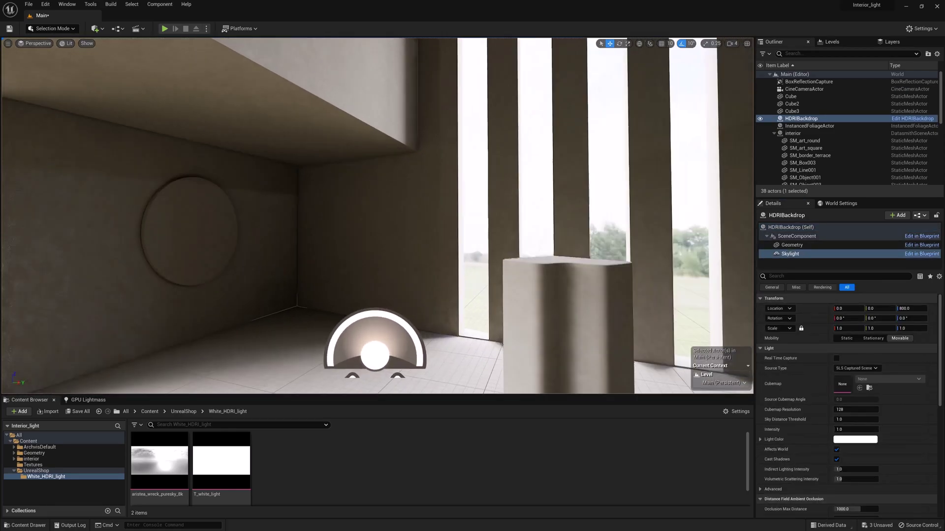
pyautogui.press('w')
pyautogui.moveTo(377, 216); pyautogui.dragTo(264, 222, button='right')
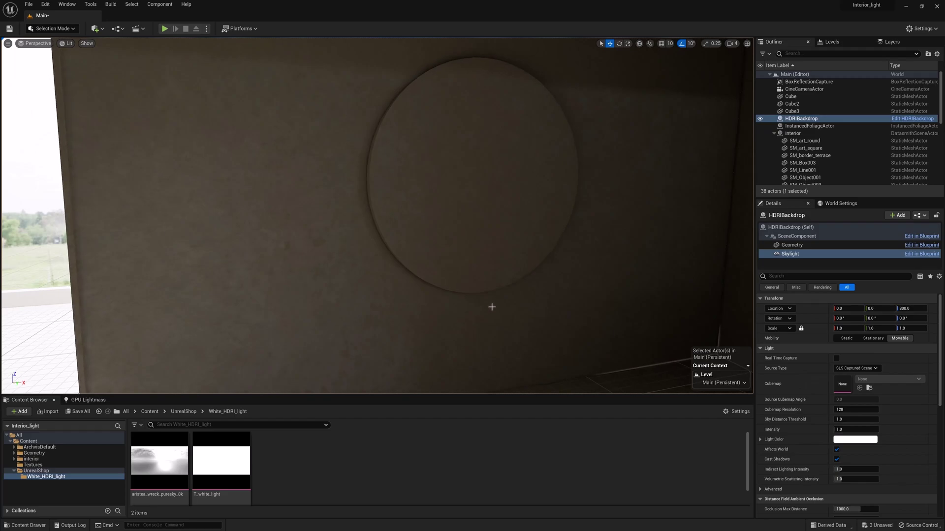
pyautogui.scroll(-5, 901, 397)
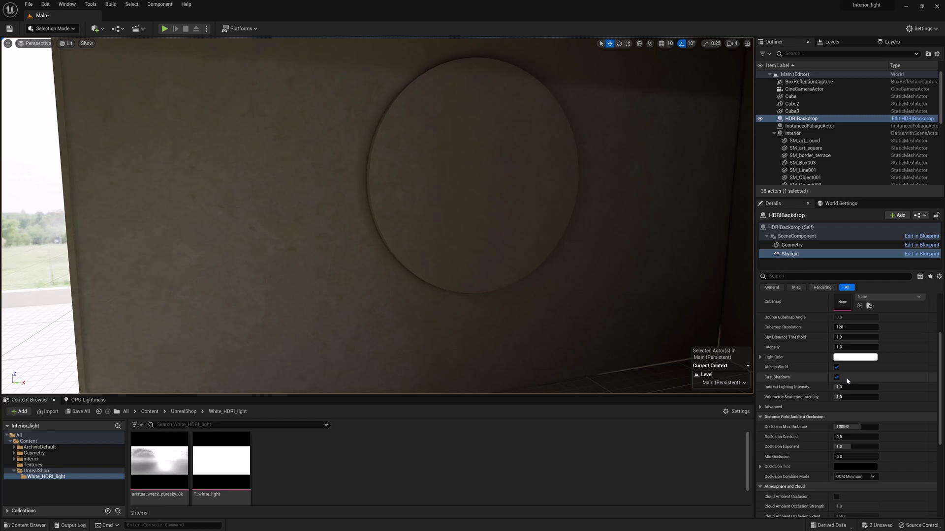
pyautogui.click(763, 408)
pyautogui.scroll(-3, 856, 418)
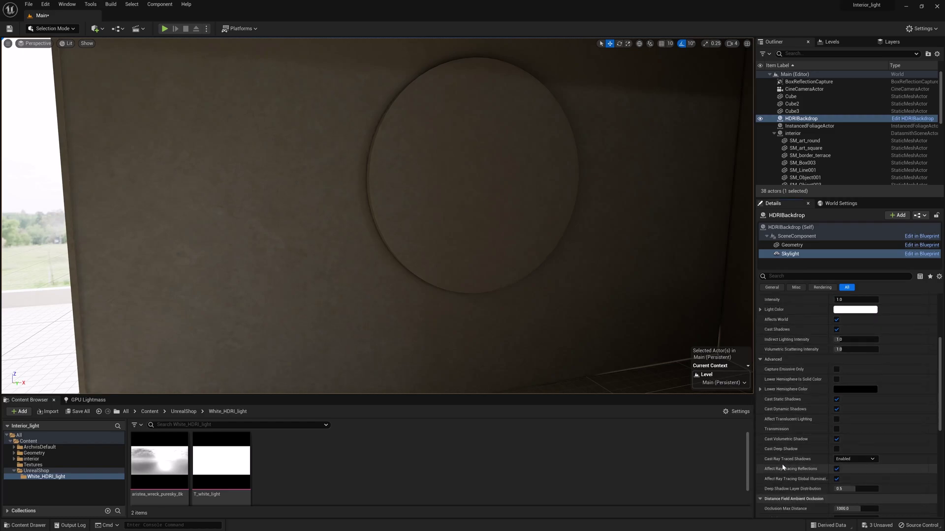
# Try Use Project Setting for the Skylight's Cast Ray Traced Shadows and switch the option to Disabled.
pyautogui.click(855, 460)
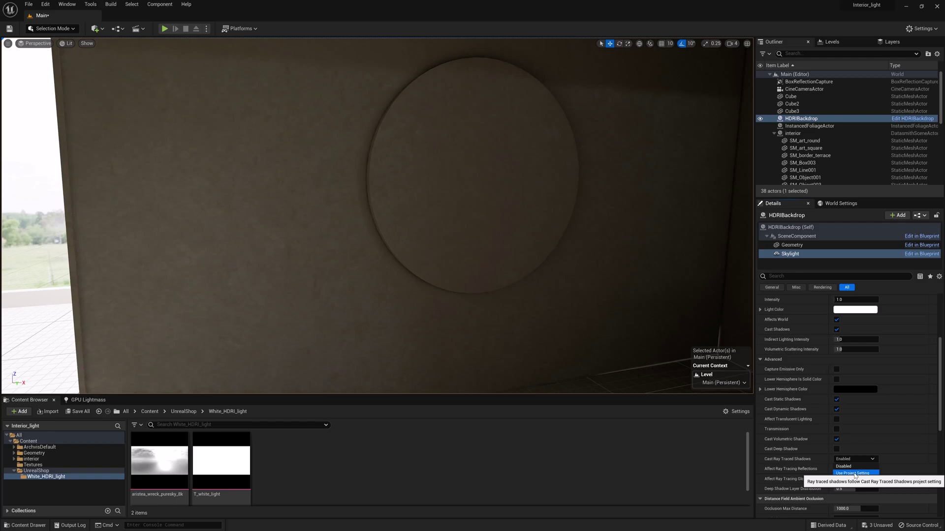
pyautogui.click(854, 474)
pyautogui.click(855, 459)
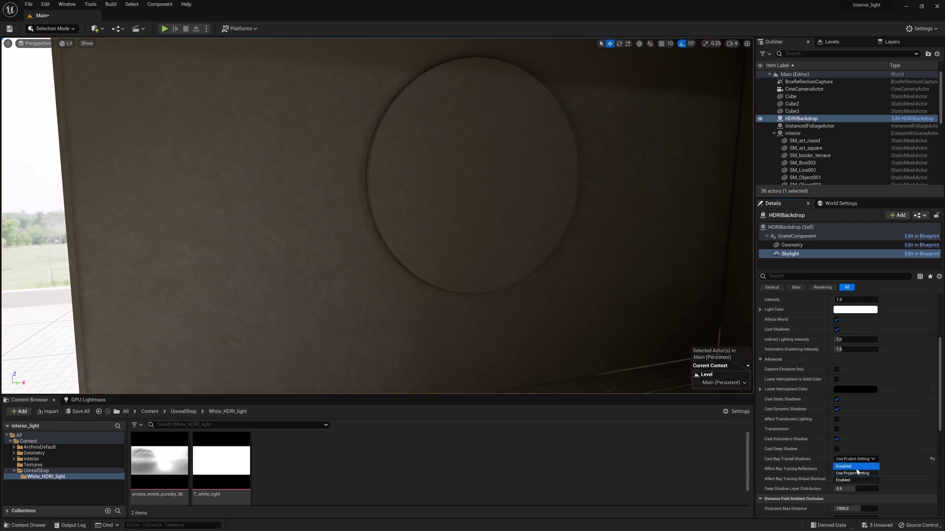
pyautogui.click(856, 466)
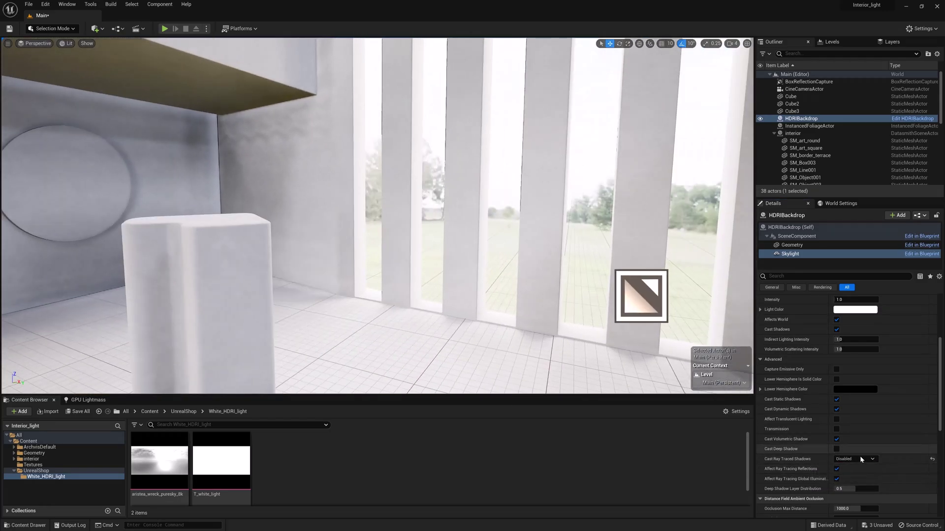
# Set the backdrop Skylight's mobility to Static after a trial of Stationary, and build the lighting.
pyautogui.scroll(5, 886, 372)
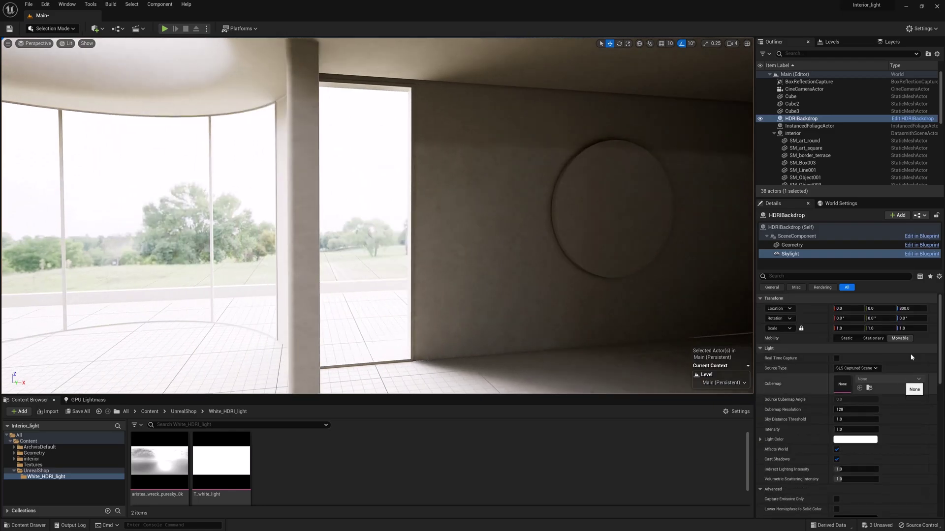
pyautogui.click(846, 338)
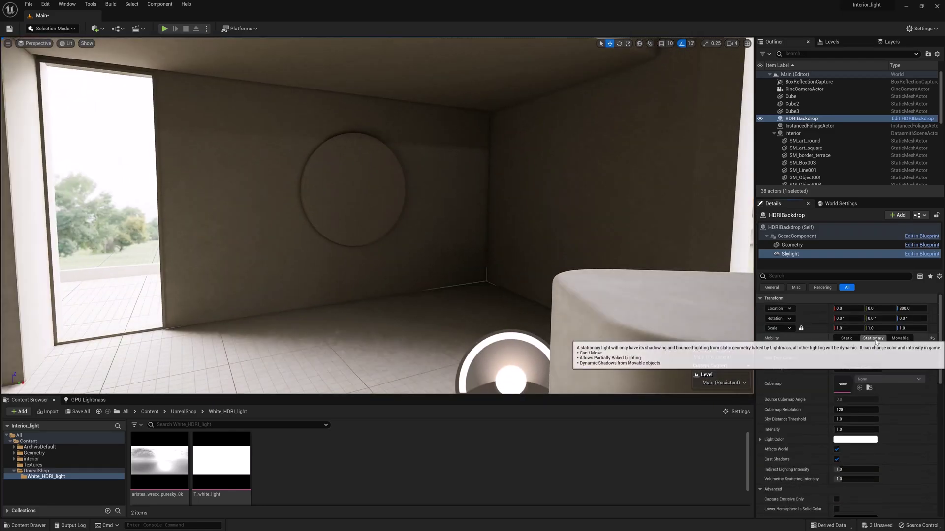
pyautogui.click(872, 338)
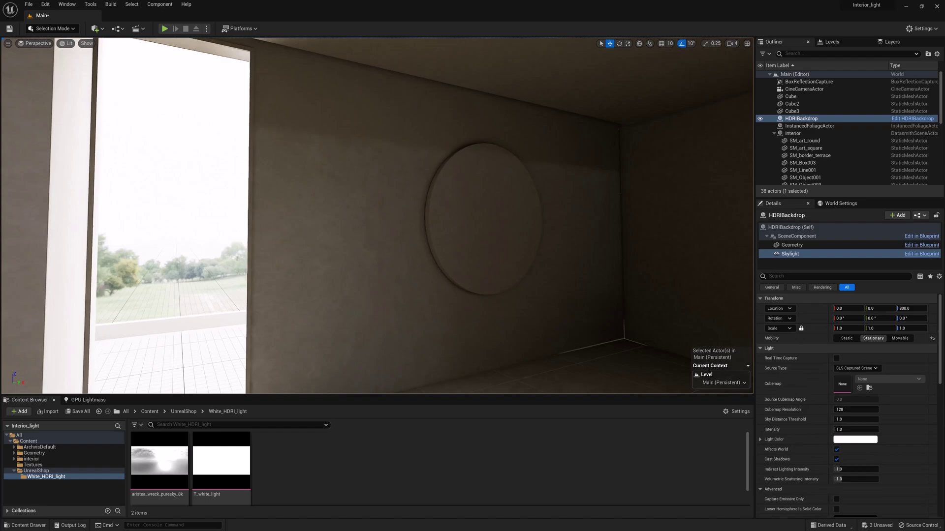
pyautogui.click(846, 338)
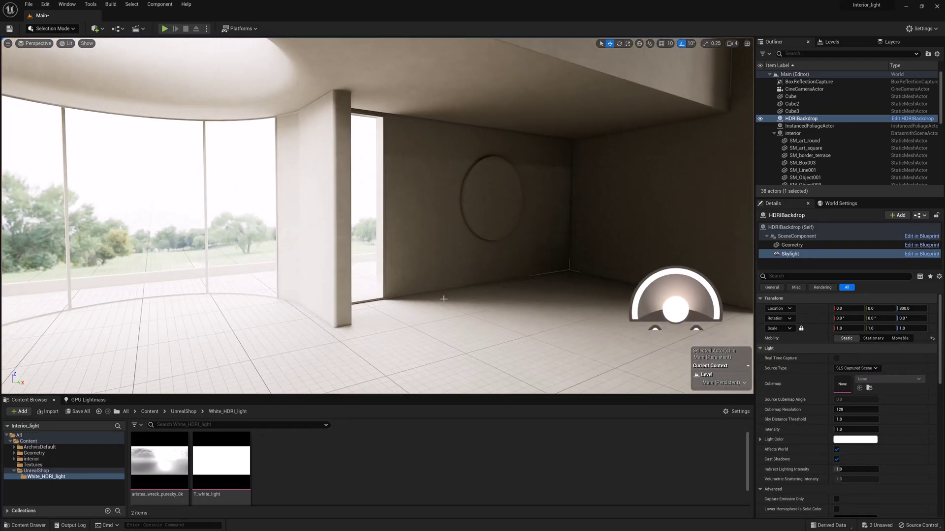
pyautogui.hotkey('ctrl', 'shift', ';')
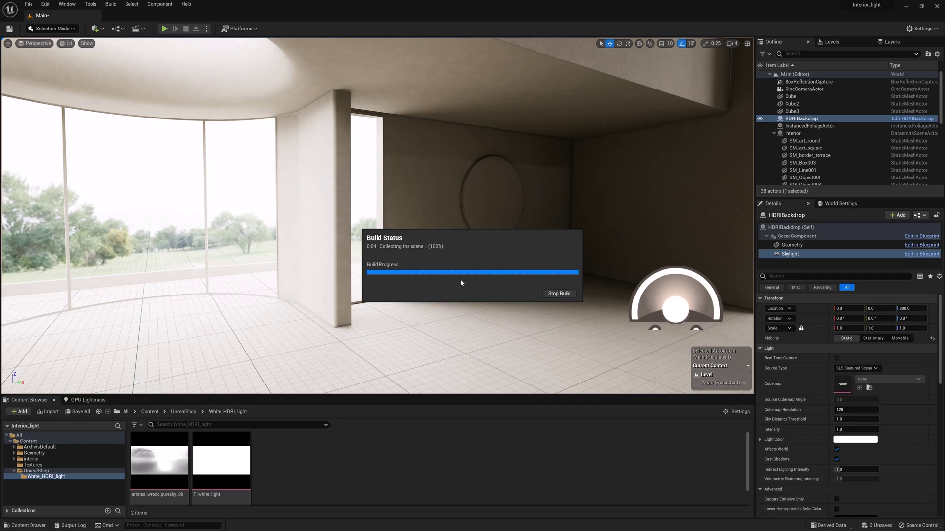
# Find the separate SkyLight actor by searching "sk", disable its Affects World option and rebuild the lighting.
pyautogui.click(793, 53)
pyautogui.write('s')
pyautogui.write('k')
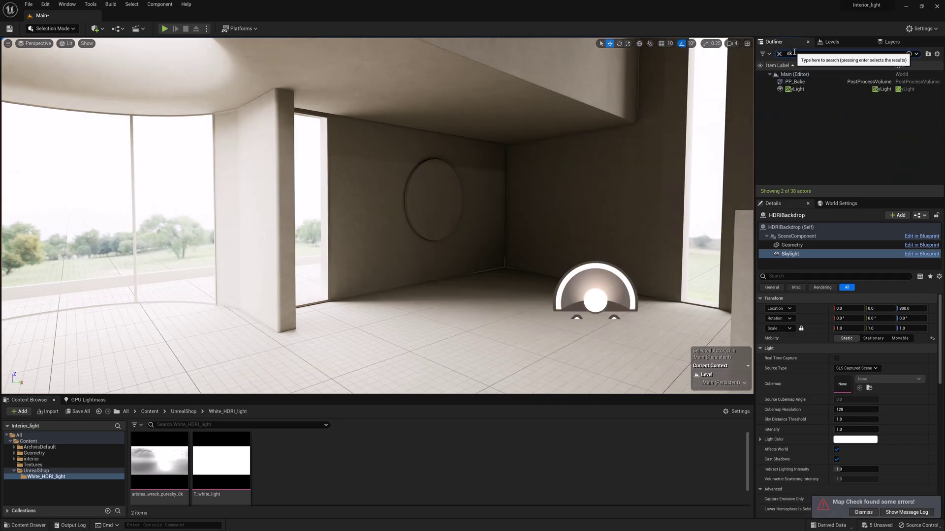
pyautogui.click(794, 89)
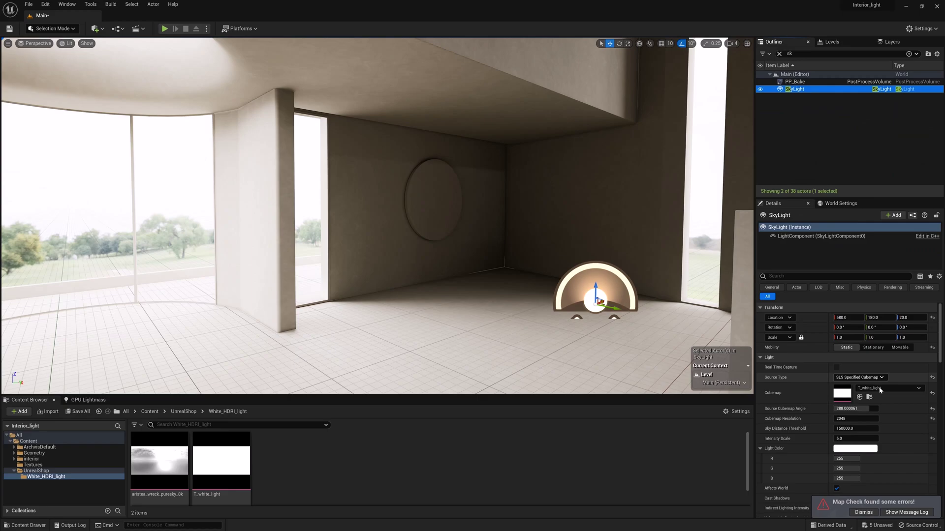
pyautogui.scroll(-2, 848, 454)
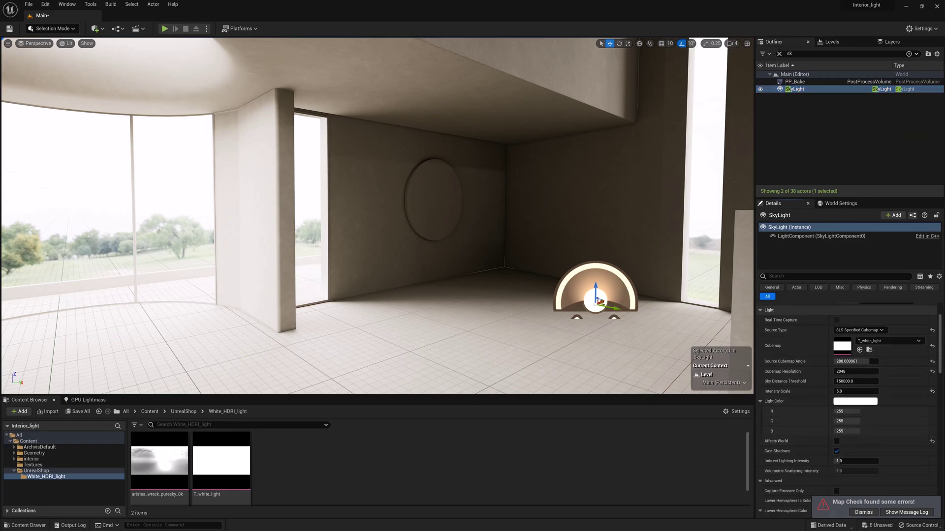
pyautogui.moveTo(377, 215)
pyautogui.mouseDown(button='right')
pyautogui.moveTo(363, 212)
pyautogui.moveTo(507, 207)
pyautogui.moveTo(374, 200)
pyautogui.mouseUp(button='right')
pyautogui.hotkey('ctrl', 'shift', ';')
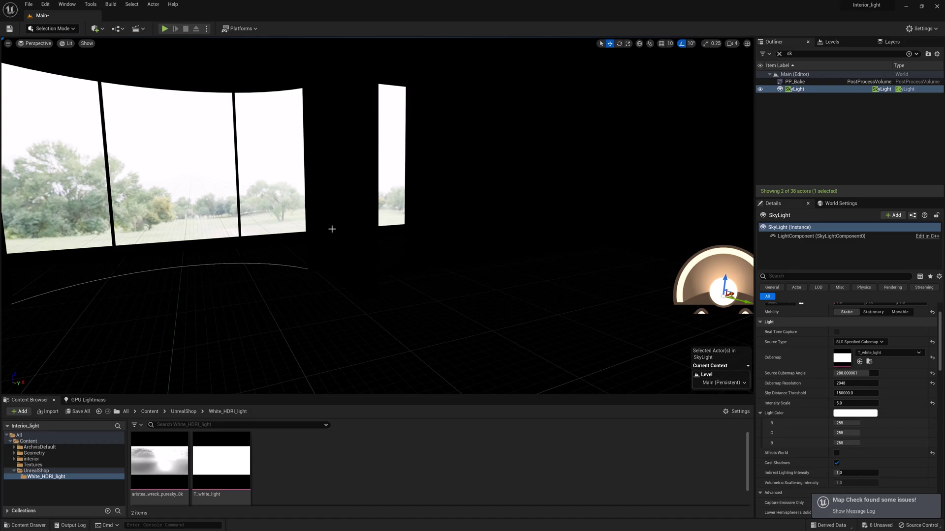
# Find HDRIBackdrop by searching "back" and switch its Skylight to SLS Specified Cubemap with the aristea_wreck_puresky_8k texture.
pyautogui.scroll(2, 846, 394)
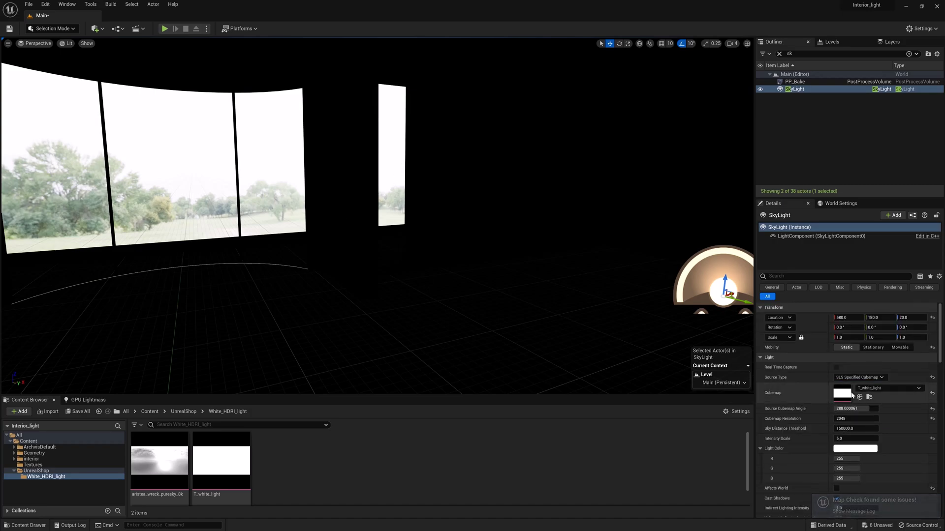
pyautogui.click(779, 54)
pyautogui.scroll(-1, 816, 158)
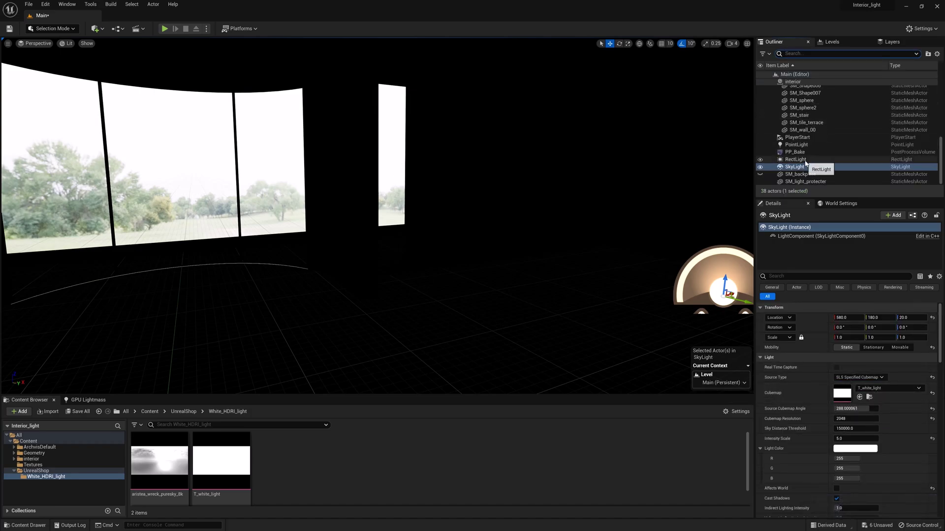
pyautogui.click(808, 52)
pyautogui.write('back')
pyautogui.click(800, 82)
pyautogui.click(793, 253)
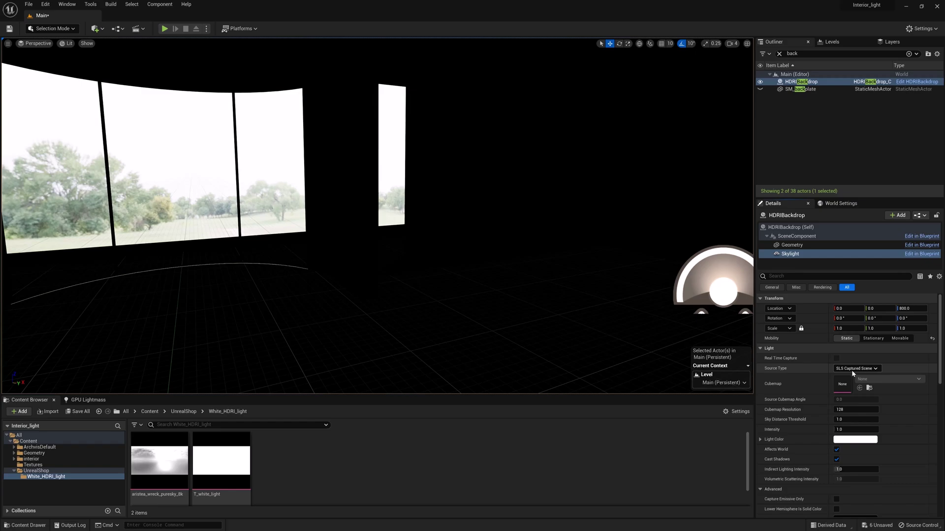
pyautogui.click(855, 369)
pyautogui.click(857, 385)
pyautogui.click(221, 462)
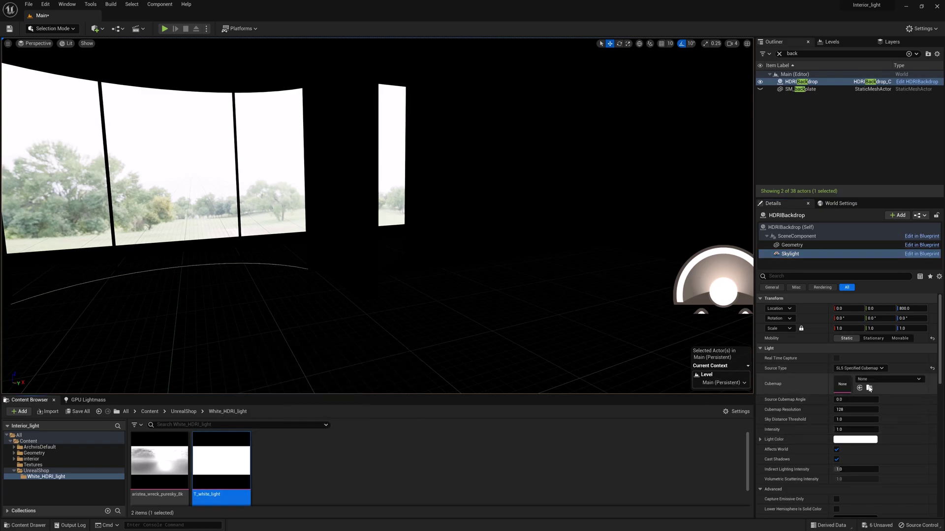
pyautogui.moveTo(186, 485); pyautogui.dragTo(842, 384)
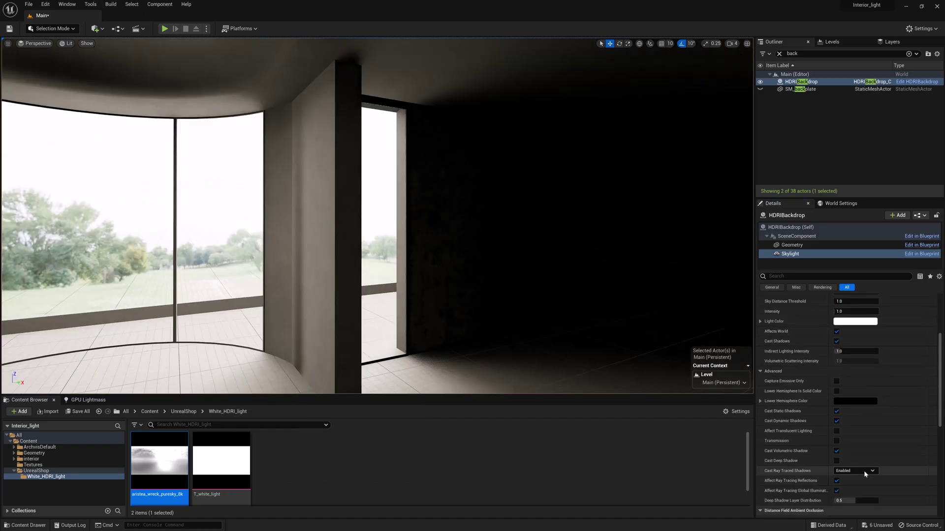
# Set the backdrop Skylight's Cast Ray Traced Shadows to Disabled, rebuild the lighting and inspect the room.
pyautogui.click(854, 471)
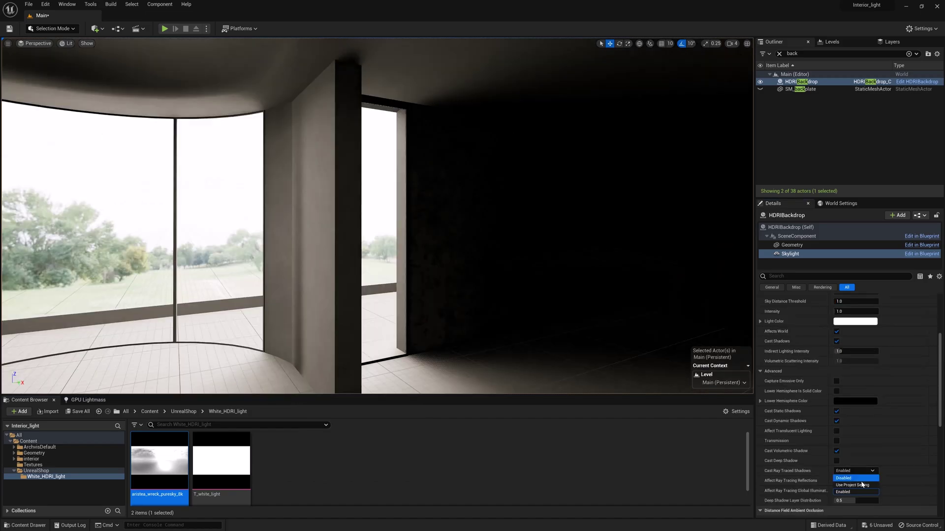
pyautogui.click(851, 481)
pyautogui.moveTo(525, 323)
pyautogui.mouseDown(button='right')
pyautogui.moveTo(476, 323)
pyautogui.moveTo(520, 307)
pyautogui.mouseUp(button='right')
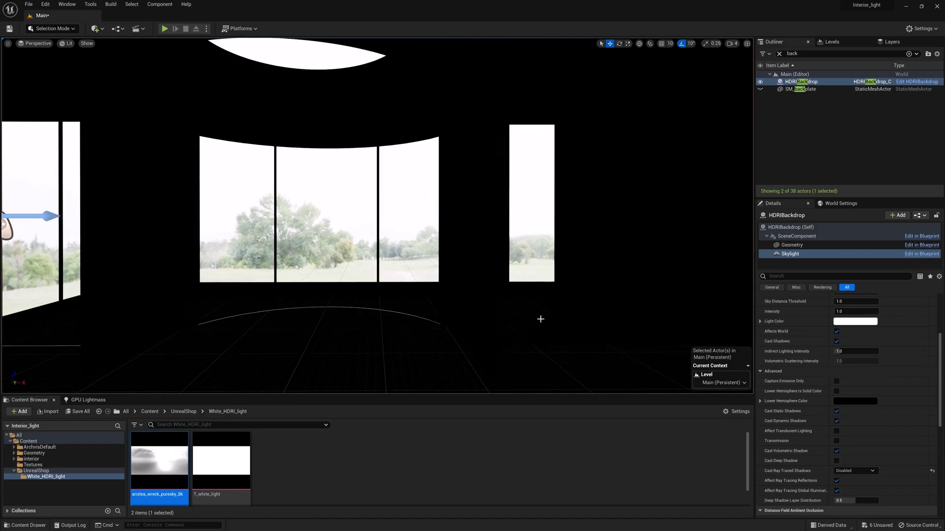
pyautogui.hotkey('ctrl', 'shift', ';')
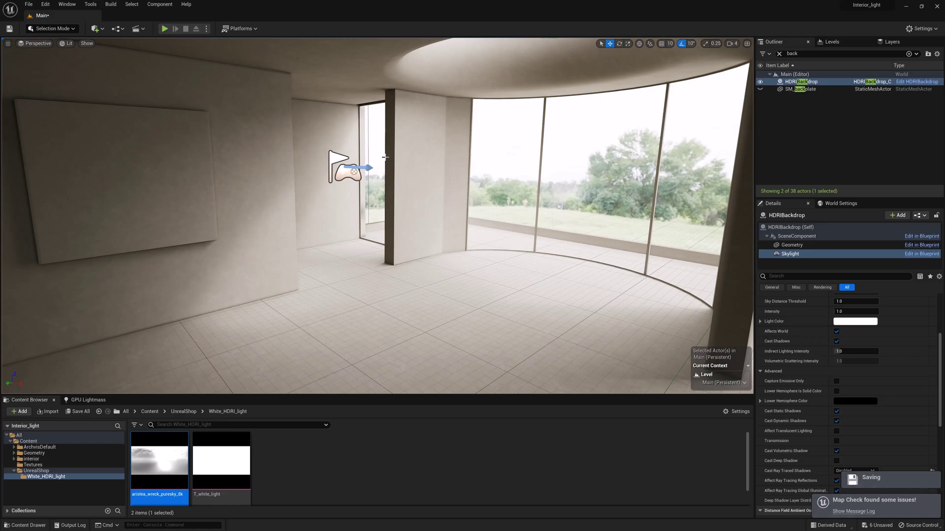
pyautogui.moveTo(358, 158); pyautogui.dragTo(378, 165, button='right')
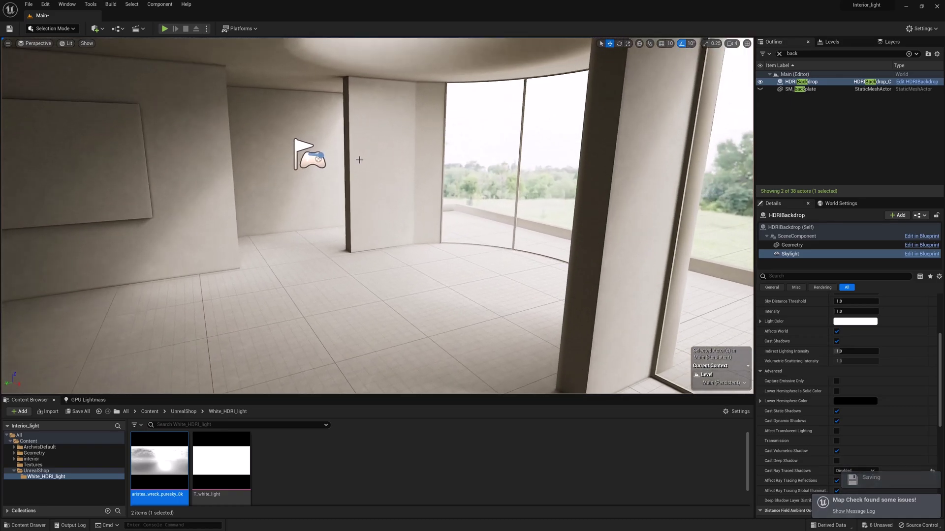
pyautogui.moveTo(668, 291); pyautogui.dragTo(668, 290, button='right')
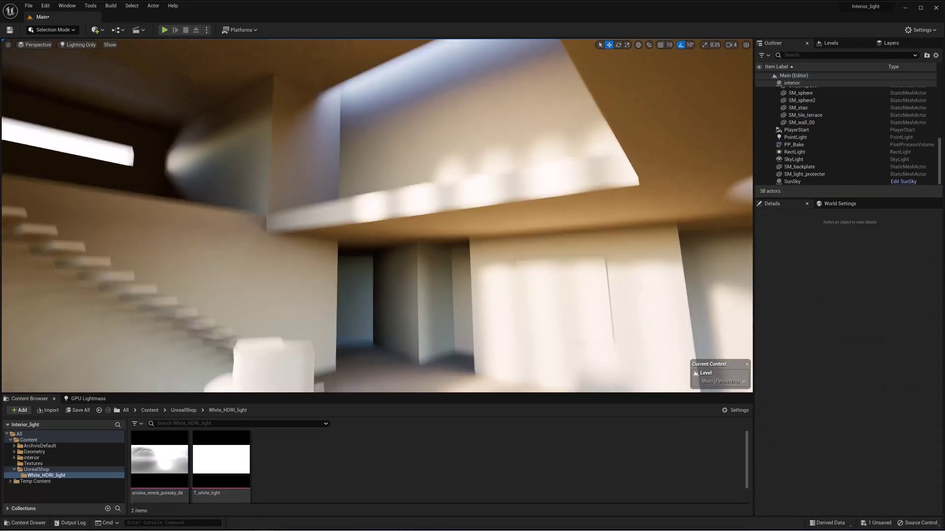
# Look over the staircase area in Lighting Only view and delete the SunSky actor.
pyautogui.moveTo(377, 216); pyautogui.dragTo(315, 216, button='right')
pyautogui.moveTo(546, 176); pyautogui.dragTo(546, 177, button='right')
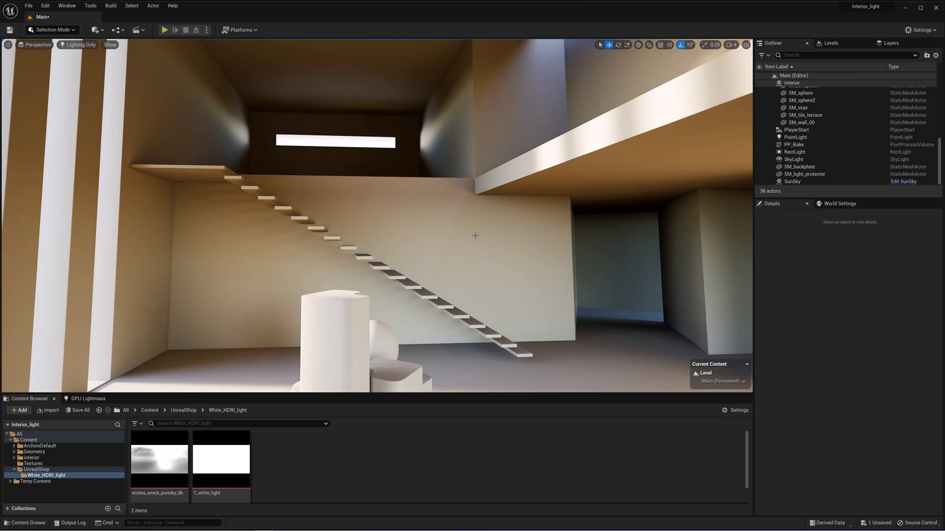
pyautogui.click(793, 182)
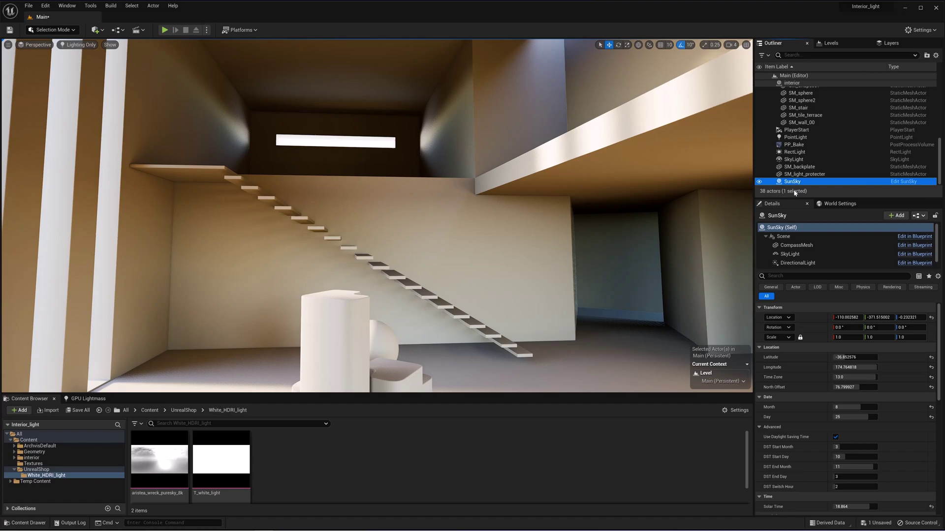
pyautogui.press('Delete')
pyautogui.moveTo(487, 236); pyautogui.dragTo(487, 236, button='right')
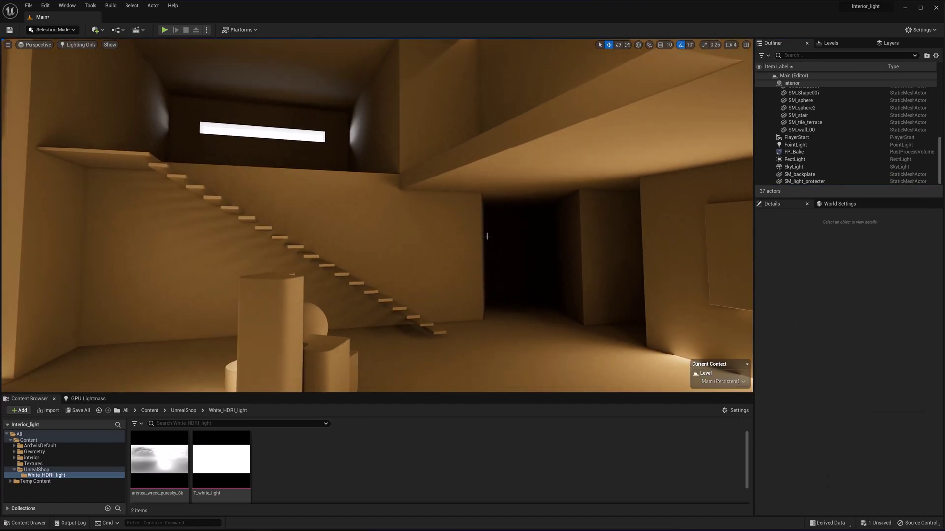
# Search the scene's actors for "sky", select the SkyLight and rebuild the lighting.
pyautogui.click(801, 55)
pyautogui.write('sky')
pyautogui.click(782, 90)
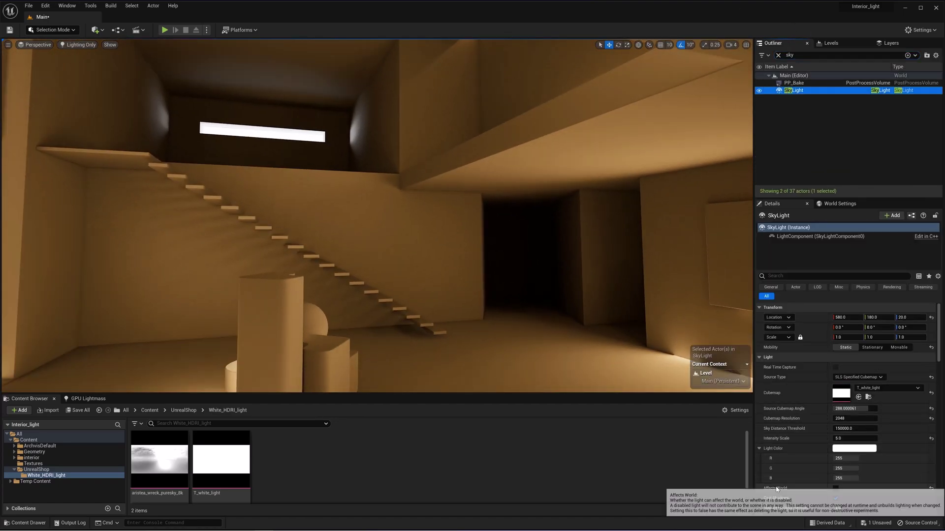
pyautogui.moveTo(294, 181); pyautogui.dragTo(363, 234, button='right')
pyautogui.hotkey('ctrl', 'shift', ';')
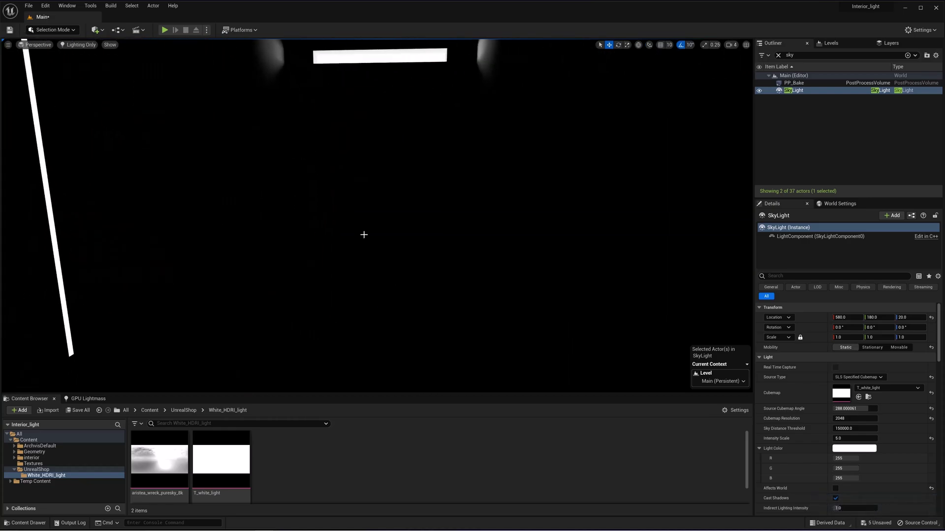
# Search the actors that can be added for "su" and place a new SunSky actor in the scene.
pyautogui.click(95, 29)
pyautogui.write('su')
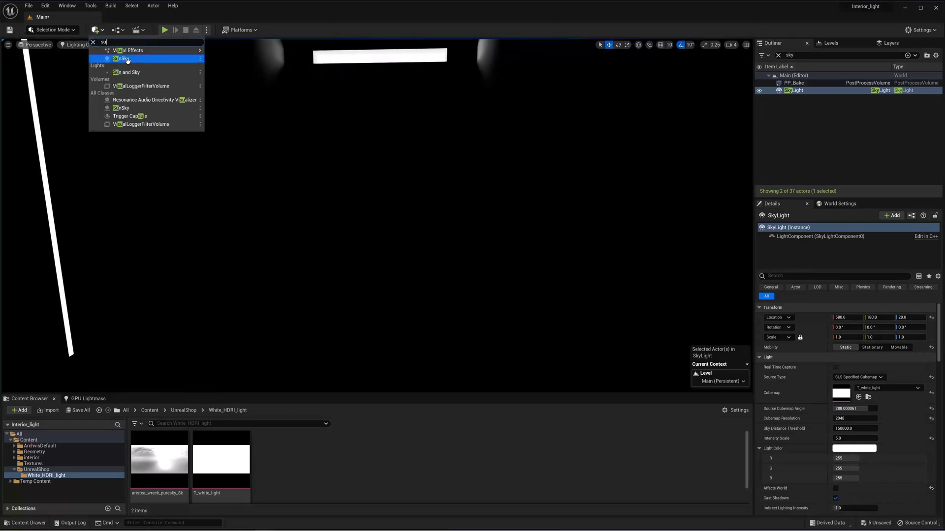
pyautogui.click(127, 59)
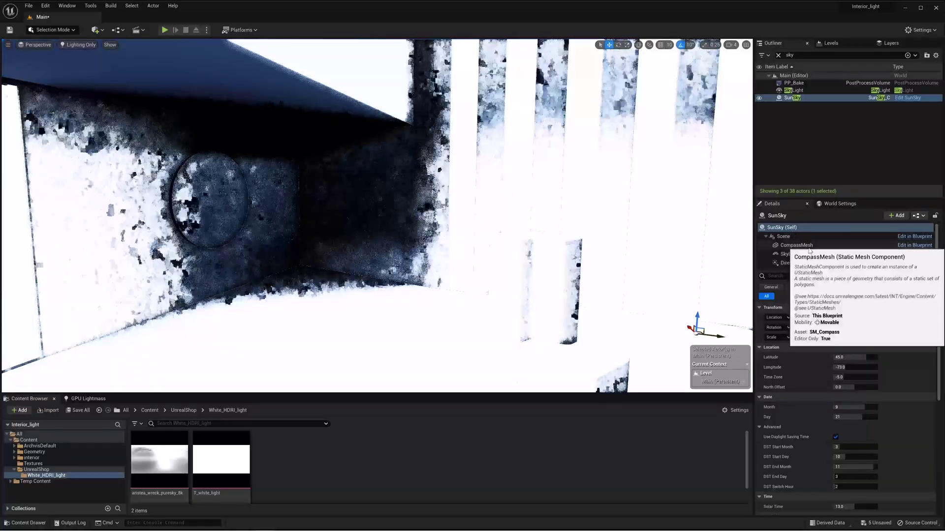
# Keep the SunSky's DirectionalLight component Movable and sharply lower its intensity.
pyautogui.click(811, 253)
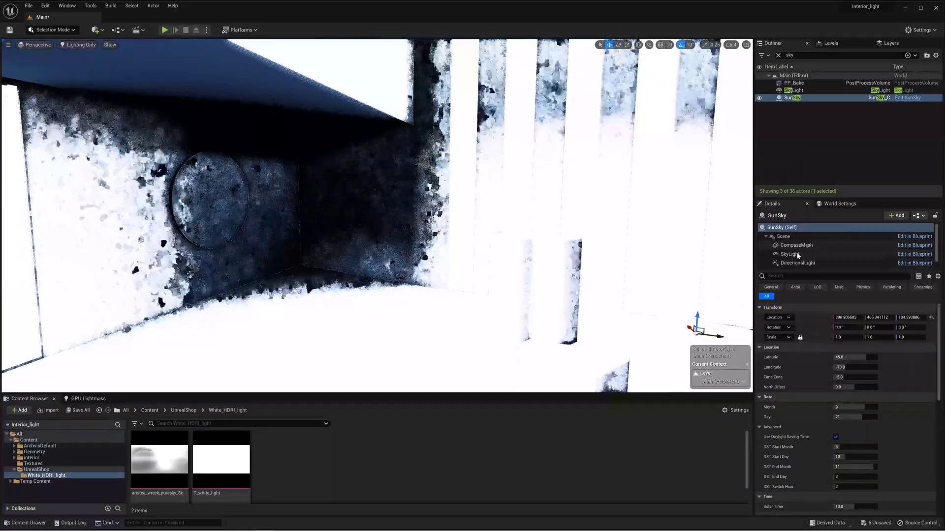
pyautogui.click(807, 263)
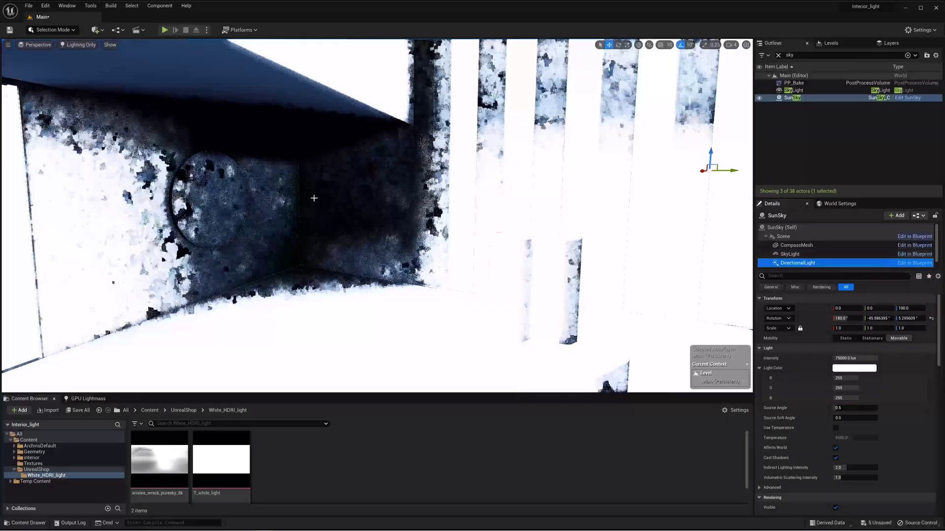
pyautogui.click(795, 255)
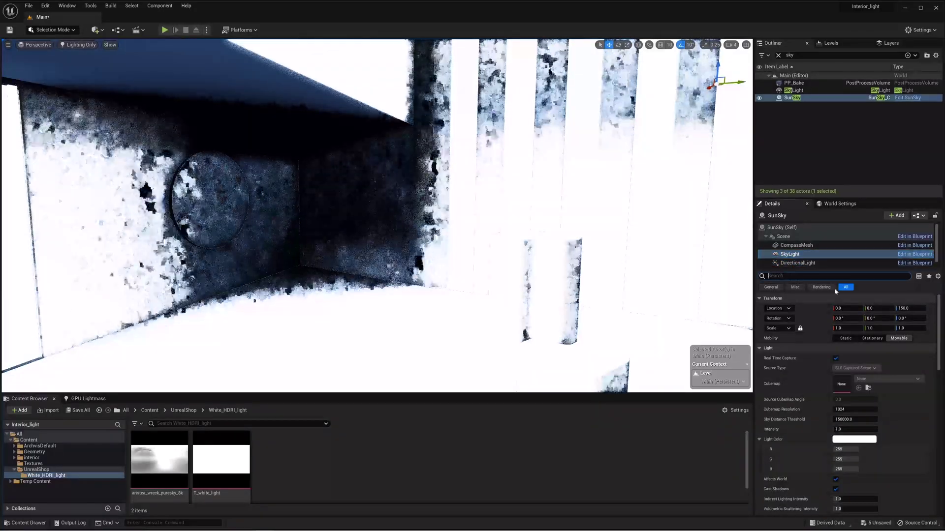
pyautogui.click(796, 263)
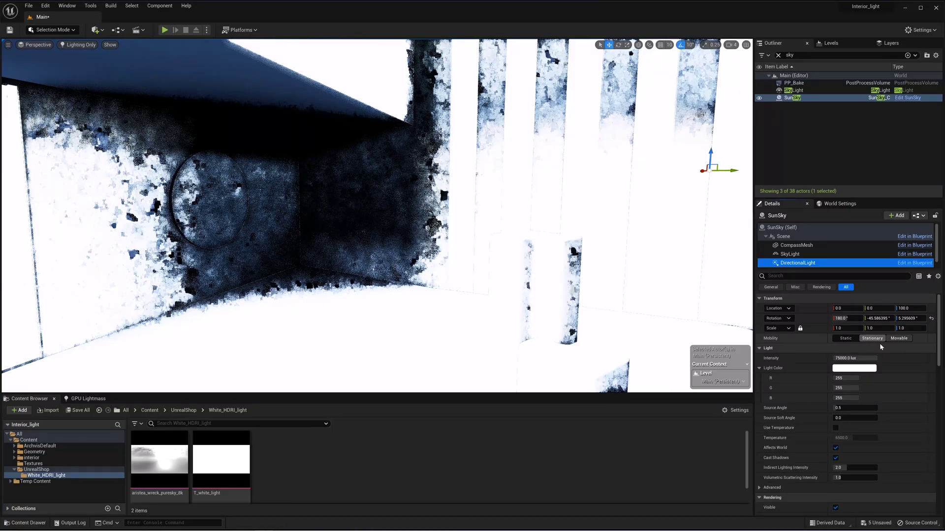
pyautogui.click(899, 338)
pyautogui.moveTo(854, 359); pyautogui.dragTo(850, 362)
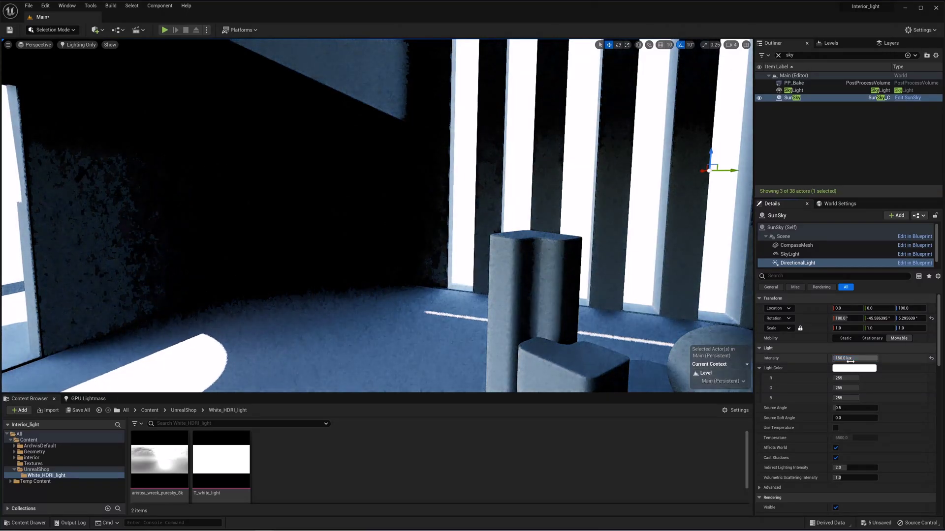
# Filter the properties of the SunSky's SkyLight component by "rayt" and set its Samples Per Pixel to 8.
pyautogui.click(790, 254)
pyautogui.click(834, 276)
pyautogui.write('rayt')
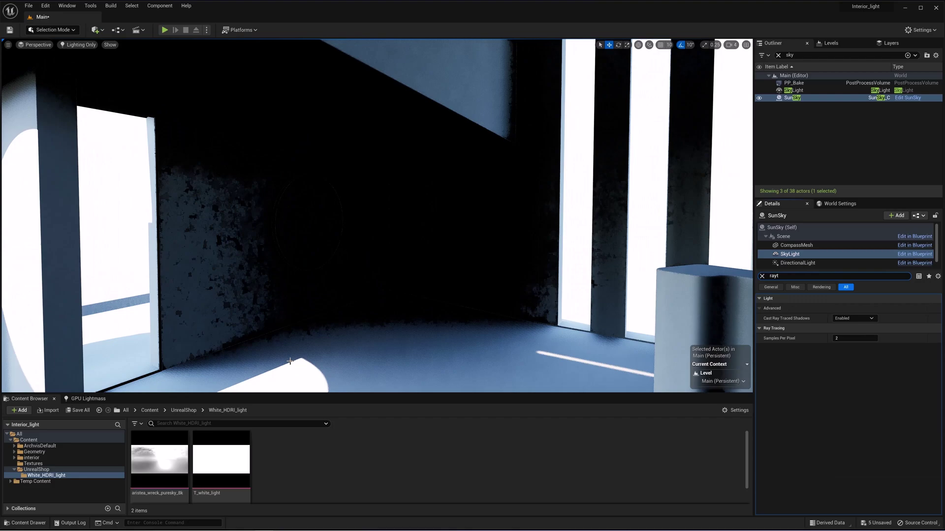
pyautogui.click(846, 338)
pyautogui.write('8')
pyautogui.press('Return')
pyautogui.moveTo(443, 313); pyautogui.dragTo(426, 305, button='right')
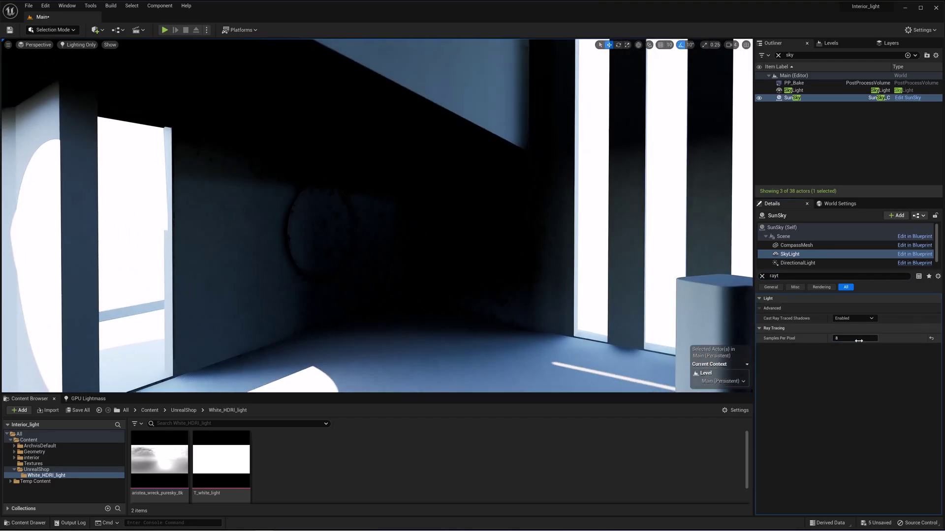
# Try 16 Samples Per Pixel for the SunSky's SkyLight, inspect the noise in the room and raise the value to 32.
pyautogui.write('16')
pyautogui.press('Return')
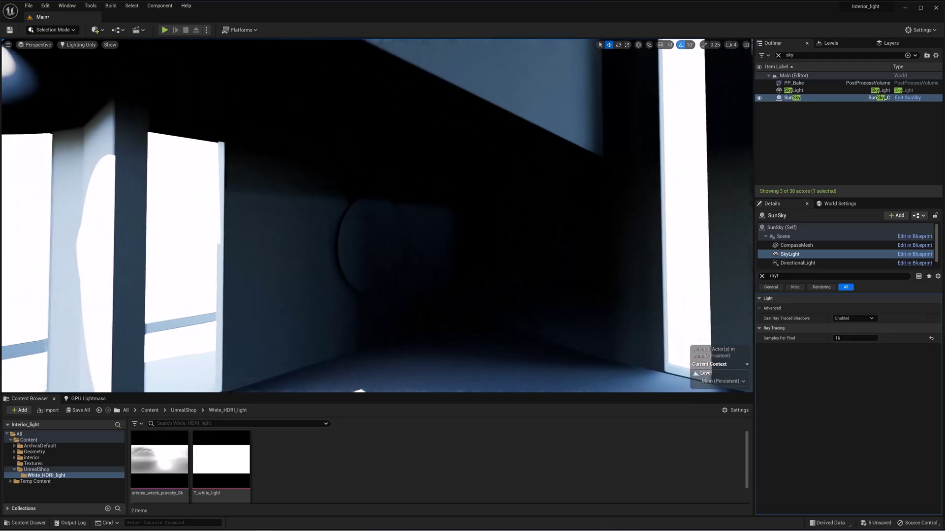
pyautogui.moveTo(426, 197); pyautogui.dragTo(443, 197, button='right')
pyautogui.click(865, 339)
pyautogui.write('32')
pyautogui.press('Return')
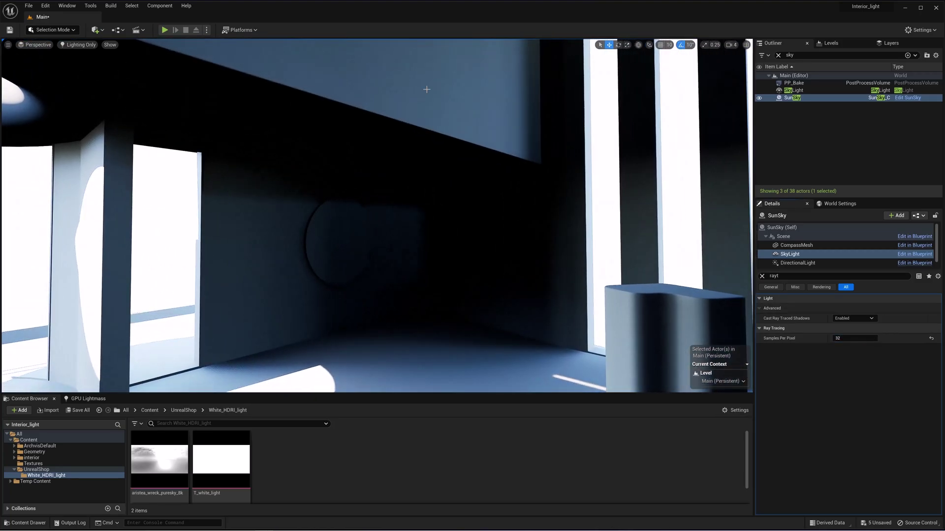
# Reset the Samples Per Pixel of the SunSky's SkyLight to its default of 2 and clear the property filter.
pyautogui.moveTo(426, 88); pyautogui.dragTo(467, 91, button='right')
pyautogui.moveTo(457, 152); pyautogui.dragTo(441, 152, button='right')
pyautogui.click(930, 339)
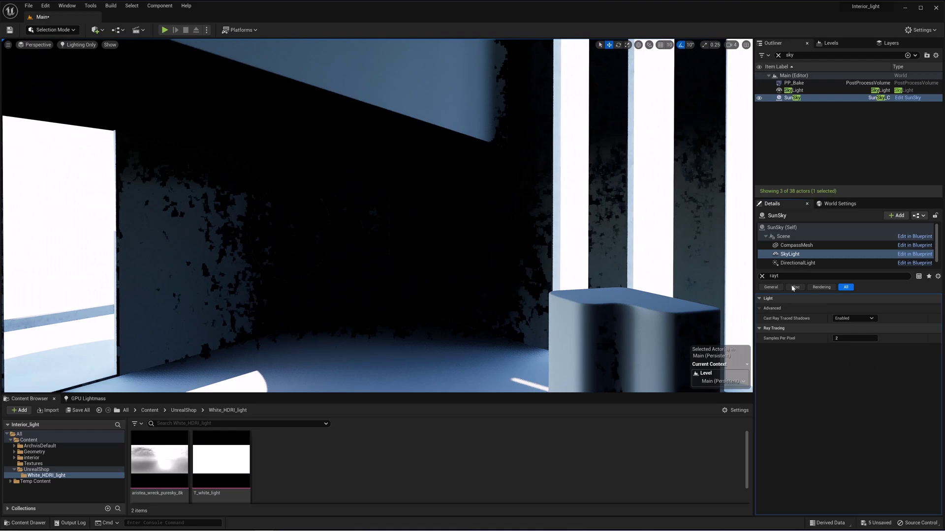
pyautogui.click(762, 277)
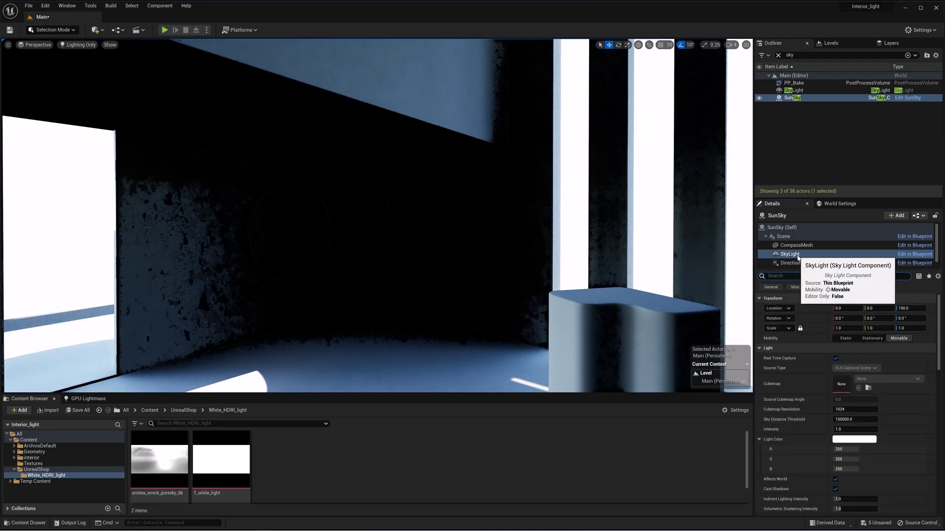
# Set the Mobility of the SunSky's SkyLight component to Static and that of its DirectionalLight component to Stationary.
pyautogui.click(846, 338)
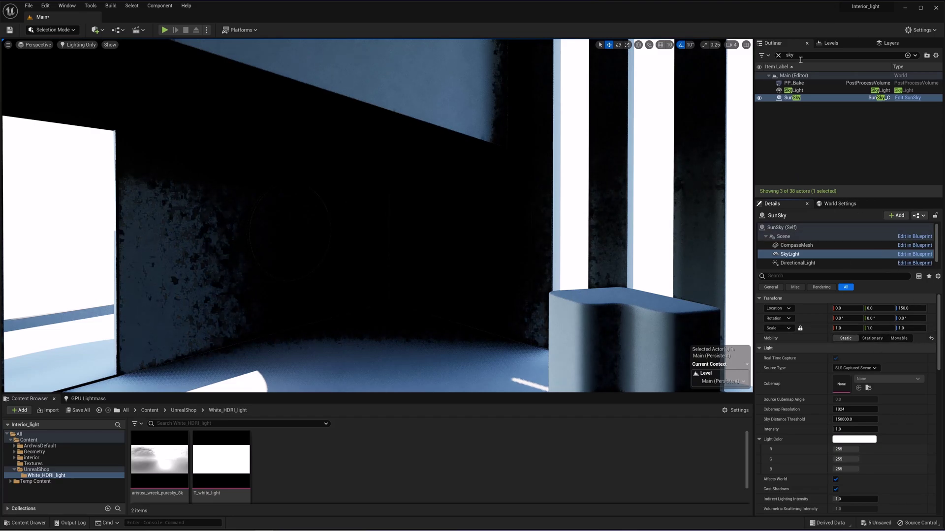
pyautogui.click(798, 262)
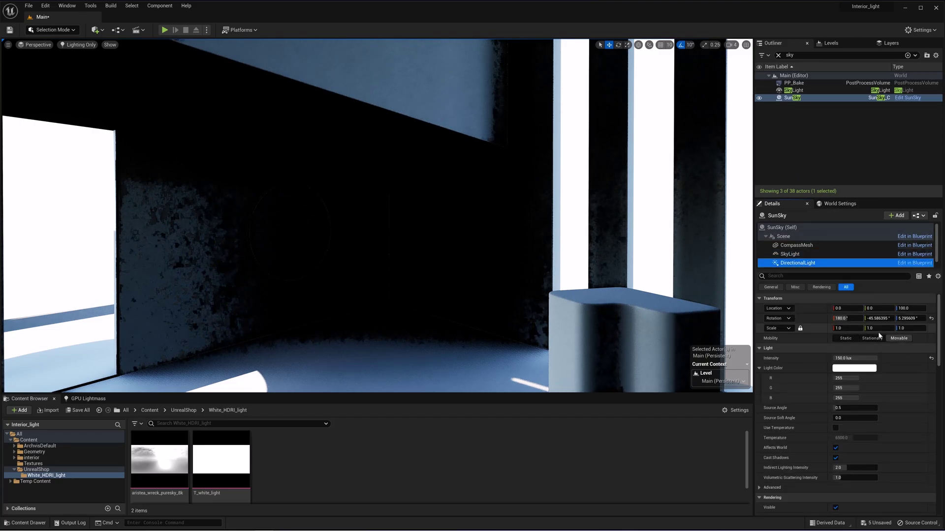
pyautogui.click(899, 338)
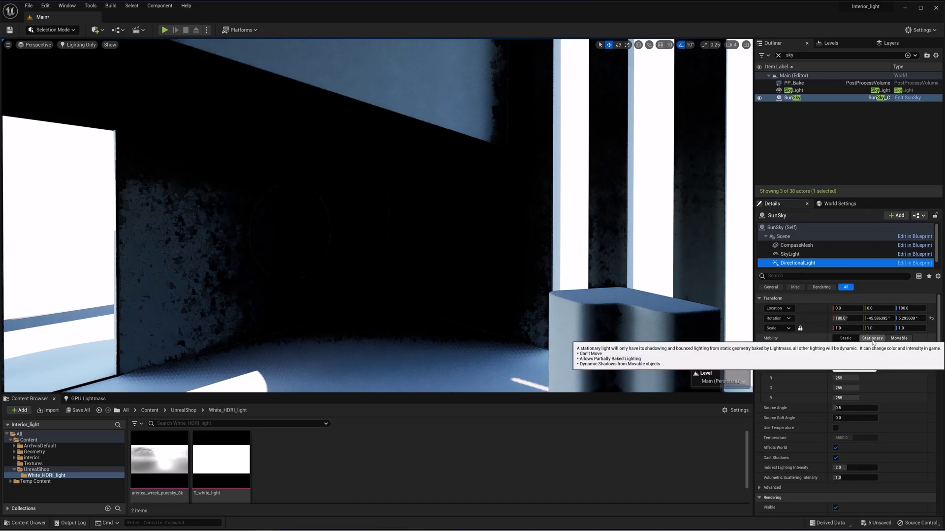
pyautogui.click(872, 338)
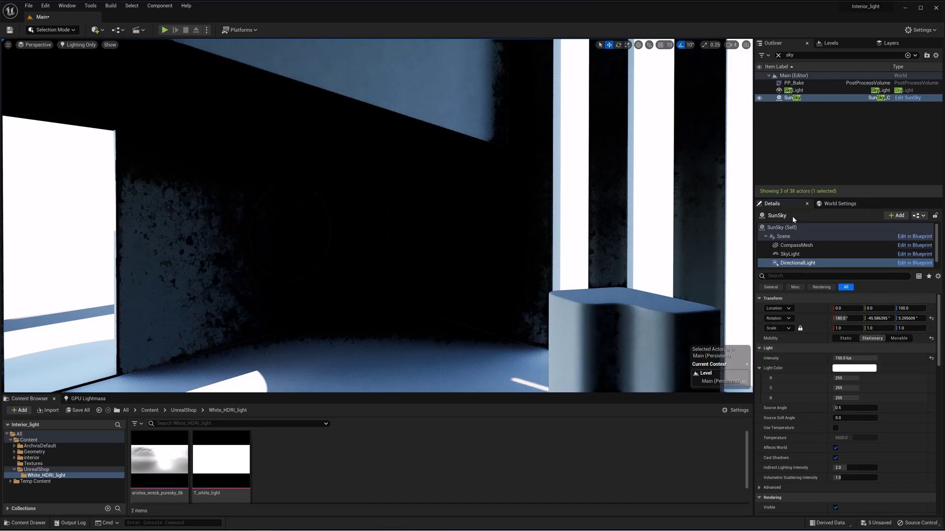
# Disable Cast Ray Traced Shadows on the SunSky's SkyLight component and inspect the room's lighting.
pyautogui.click(786, 254)
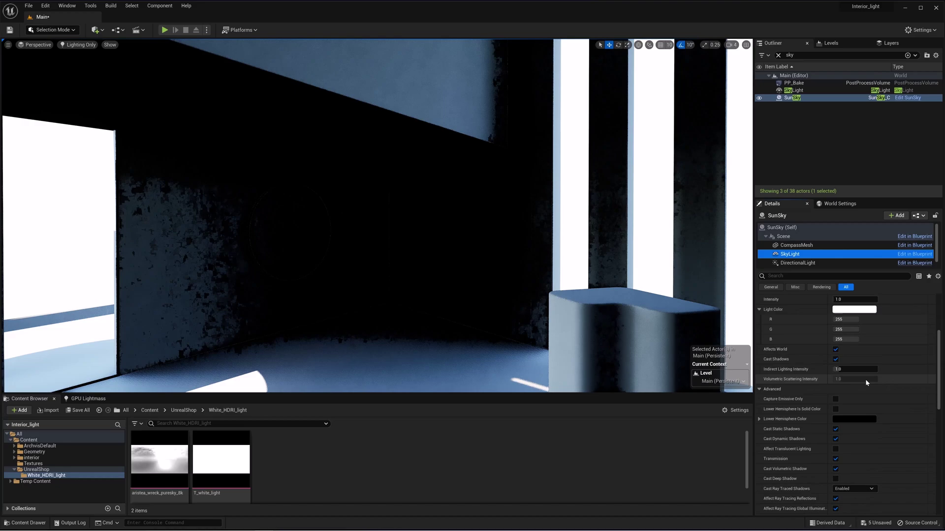
pyautogui.scroll(-5, 857, 394)
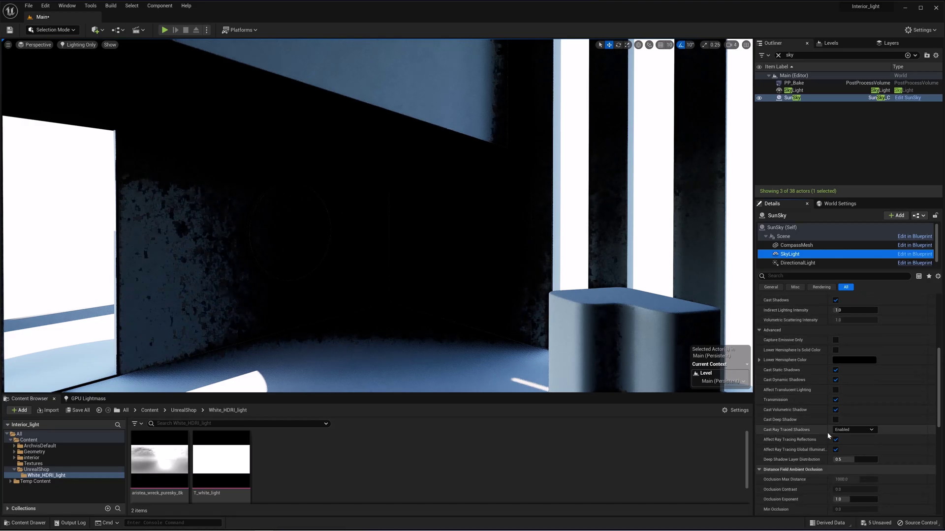
pyautogui.click(854, 430)
pyautogui.click(848, 440)
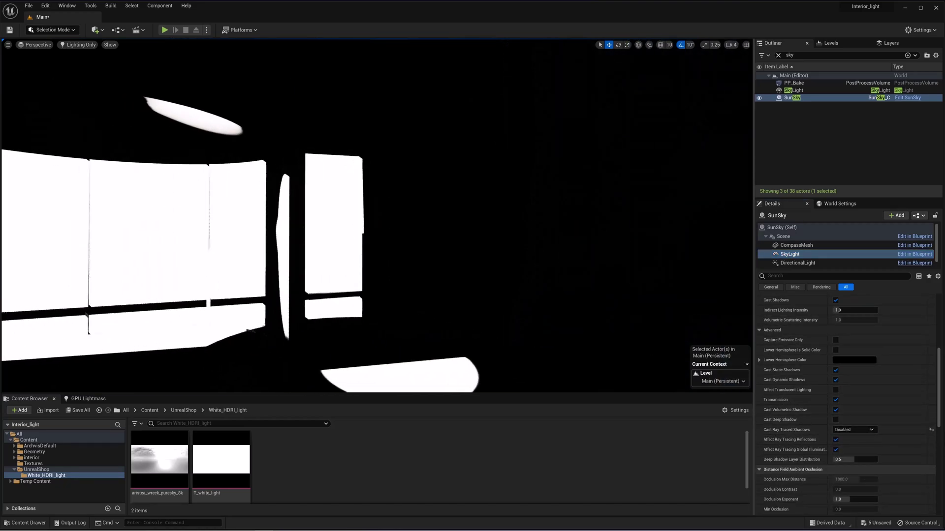
pyautogui.moveTo(551, 262); pyautogui.dragTo(617, 270, button='right')
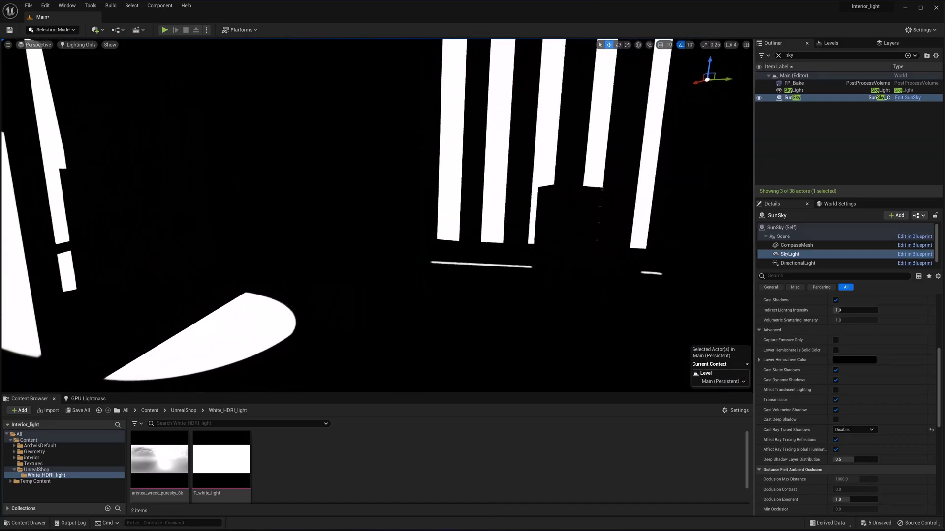
pyautogui.moveTo(418, 251); pyautogui.dragTo(416, 273, button='right')
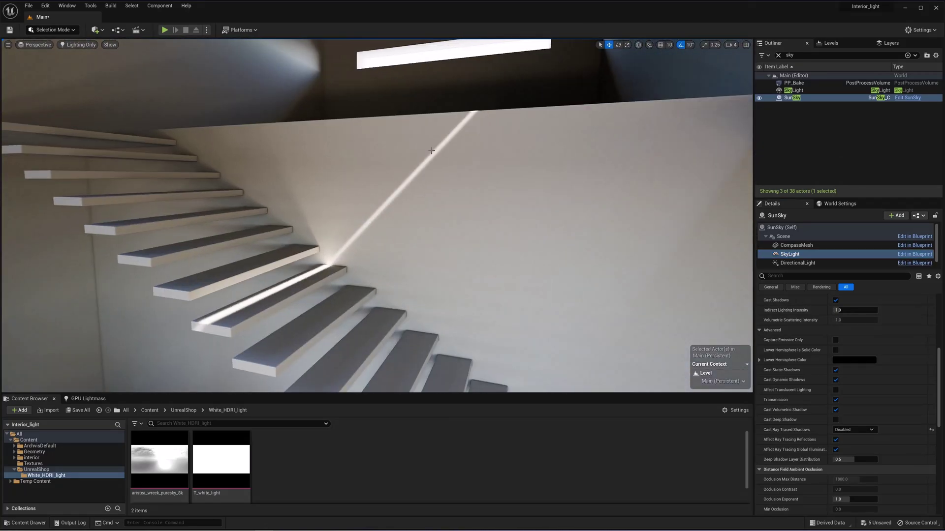
# Filter the SunSky's DirectionalLight properties by "rayt" and set its Samples Per Pixel to 8.
pyautogui.moveTo(431, 151); pyautogui.dragTo(493, 226, button='right')
pyautogui.click(798, 264)
pyautogui.click(786, 276)
pyautogui.write('rayt')
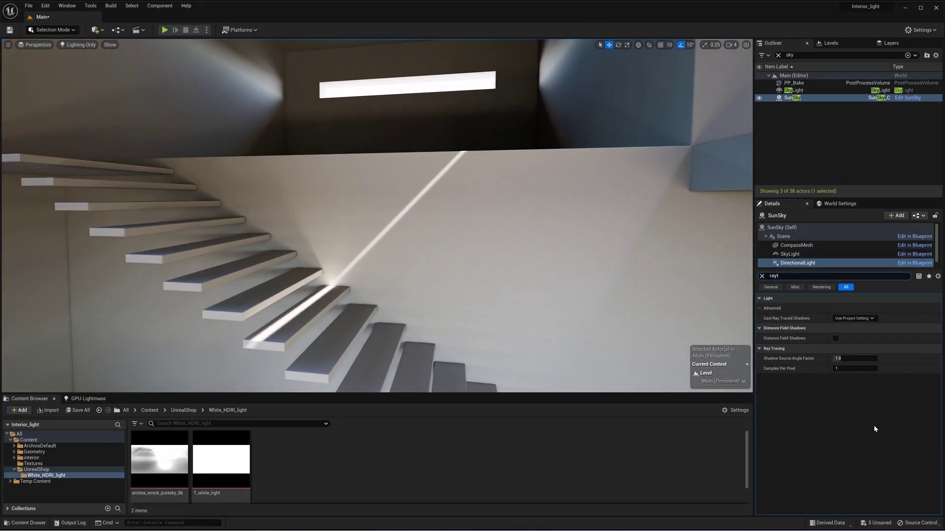
pyautogui.click(848, 371)
pyautogui.moveTo(581, 246); pyautogui.dragTo(420, 295, button='right')
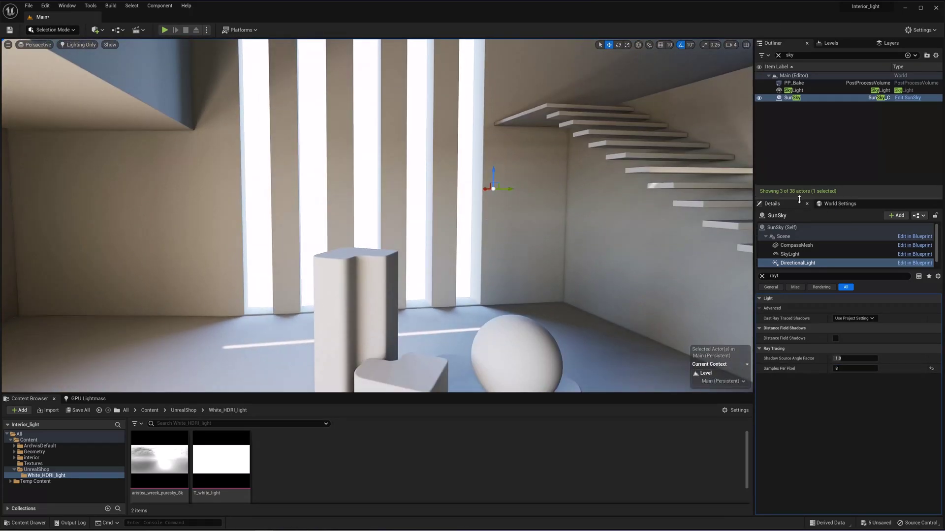
# Switch to Google Maps in the browser, pick a point in central Auckland for its coordinates, and return to Unreal Editor.
pyautogui.click(263, 524)
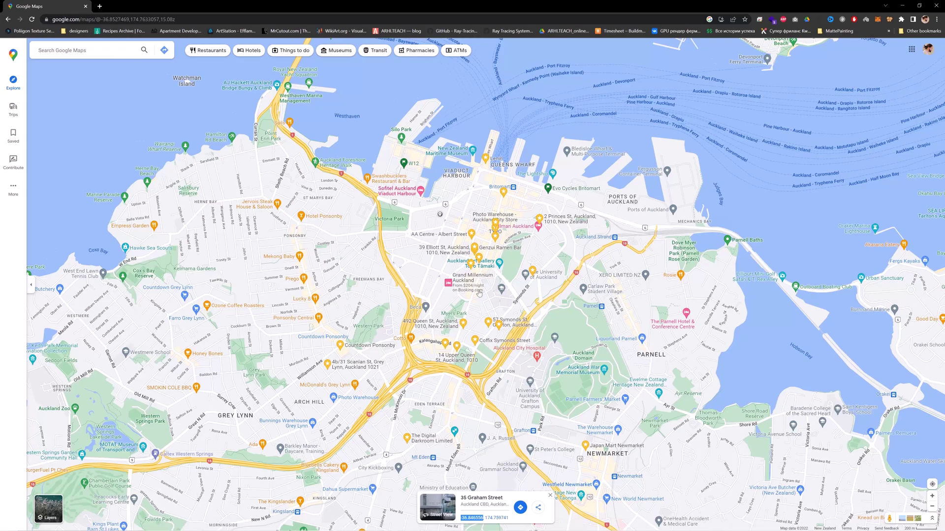
pyautogui.moveTo(600, 349); pyautogui.dragTo(543, 340)
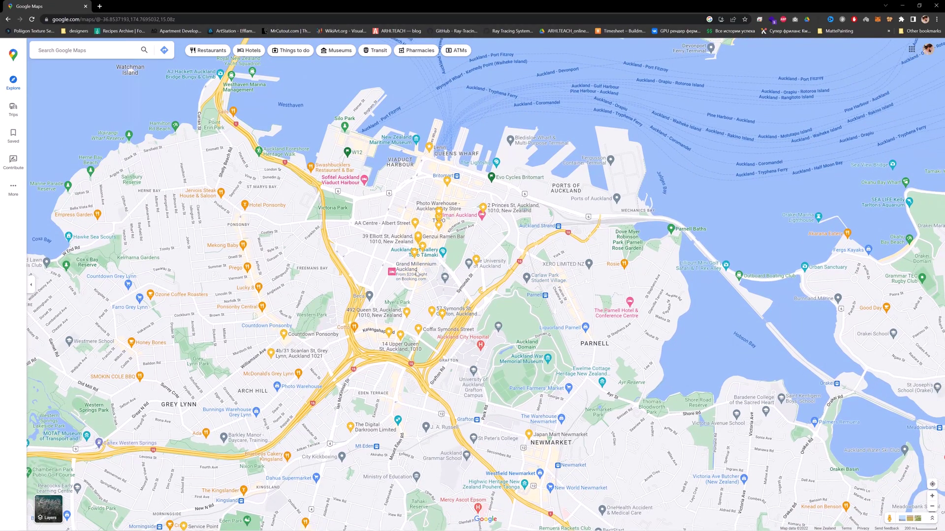
pyautogui.click(378, 265)
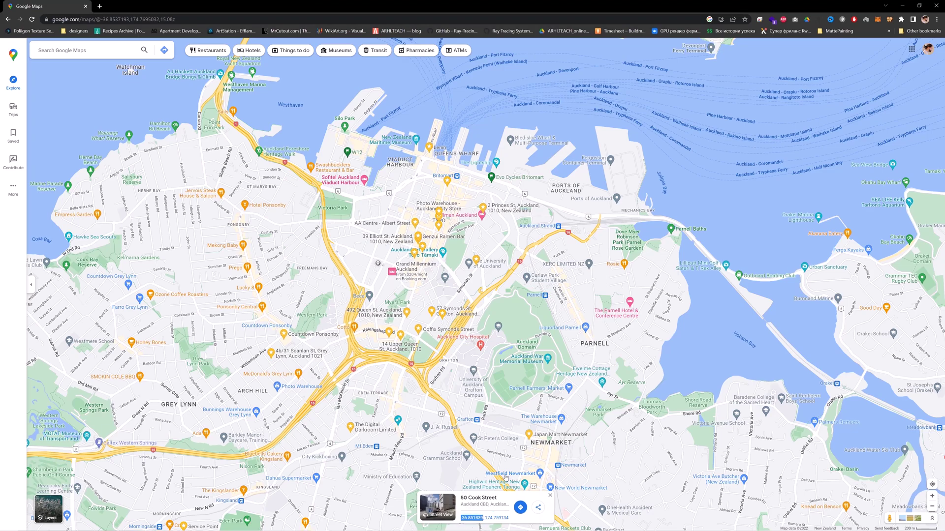
pyautogui.hotkey('alt', 'Tab')
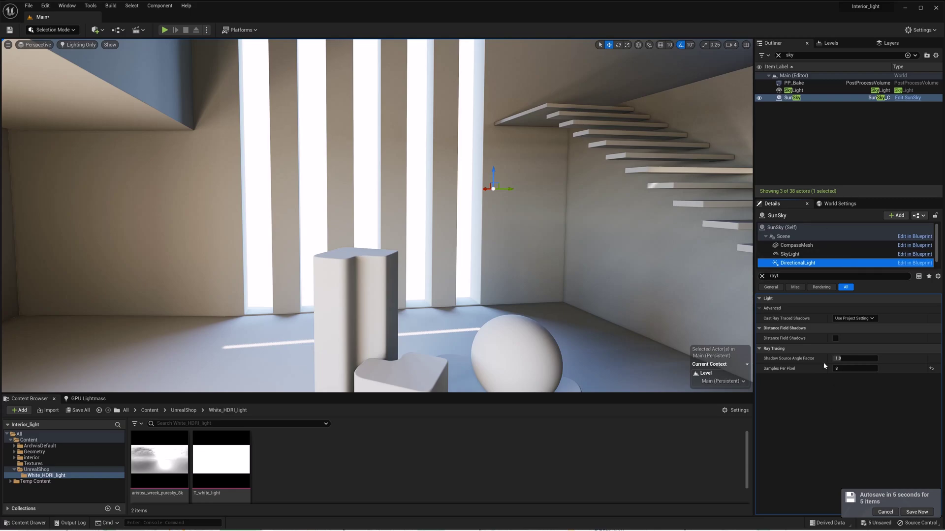
# Select the root of the SunSky actor, clear the property filter and set its Latitude to -36.846556.
pyautogui.click(781, 228)
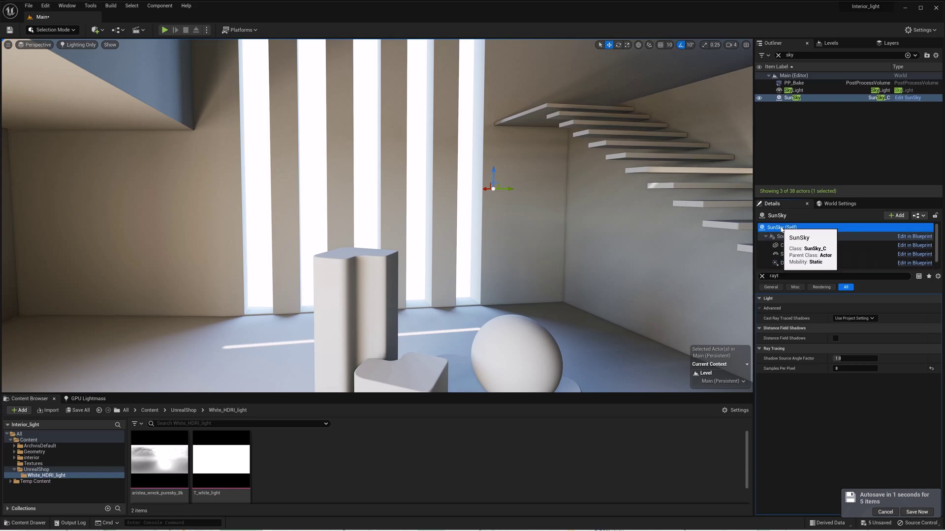
pyautogui.click(761, 277)
pyautogui.click(858, 358)
pyautogui.write('-36.846556')
pyautogui.press('Return')
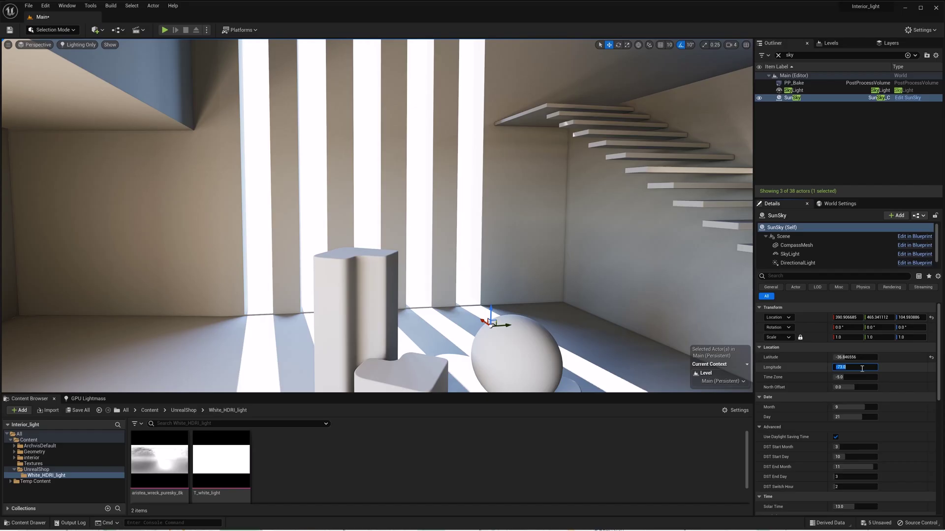
# Copy the picked point's longitude from Google Maps and set the SunSky's Longitude to 174.759134.
pyautogui.hotkey('alt', 'Tab')
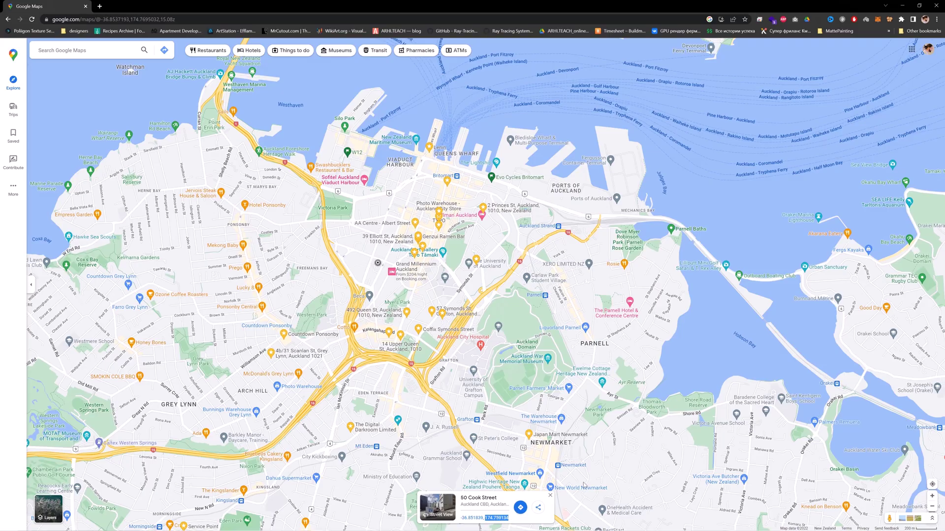
pyautogui.hotkey('alt', 'Tab')
pyautogui.click(854, 367)
pyautogui.write('174.759134')
pyautogui.press('Return')
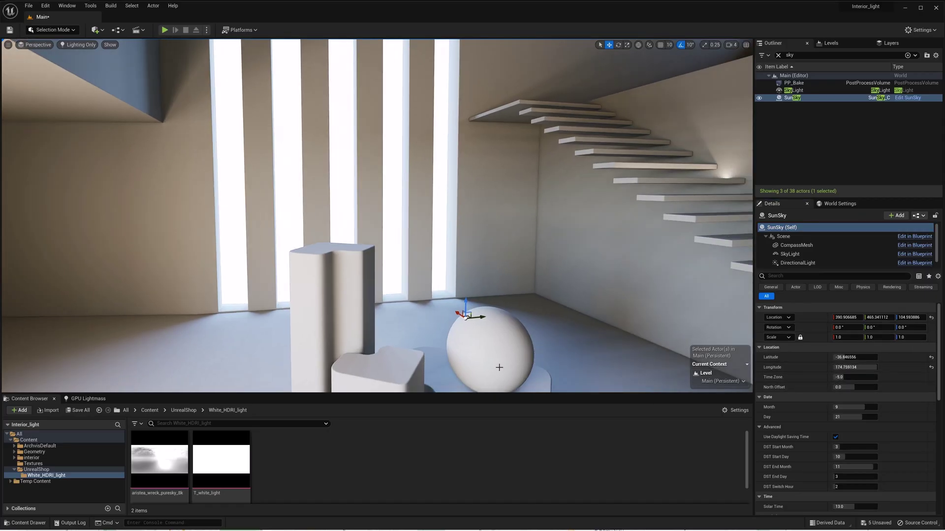
# Switch to the browser and search the web for "new zealand time zone" to find the GMT offset.
pyautogui.hotkey('alt', 'Tab')
pyautogui.hotkey('ctrl', 't')
pyautogui.write('new')
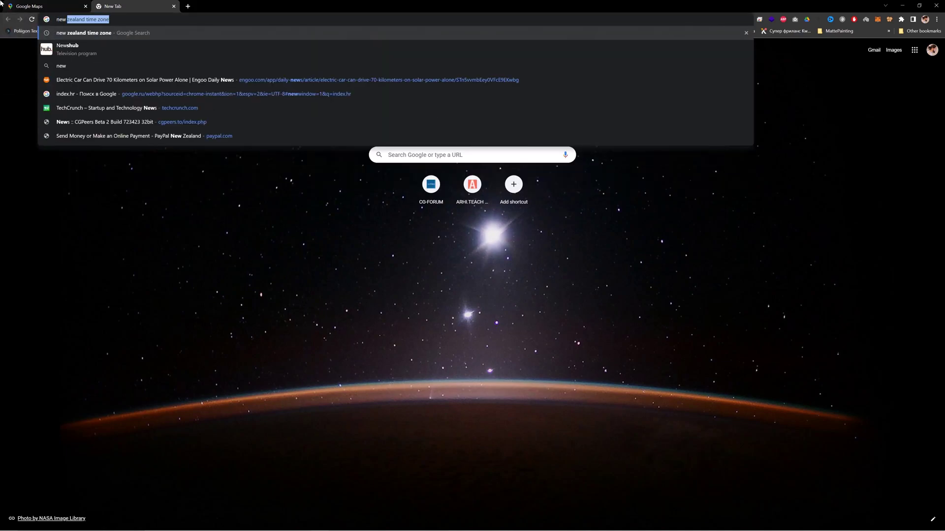
pyautogui.write(' z')
pyautogui.press('Return')
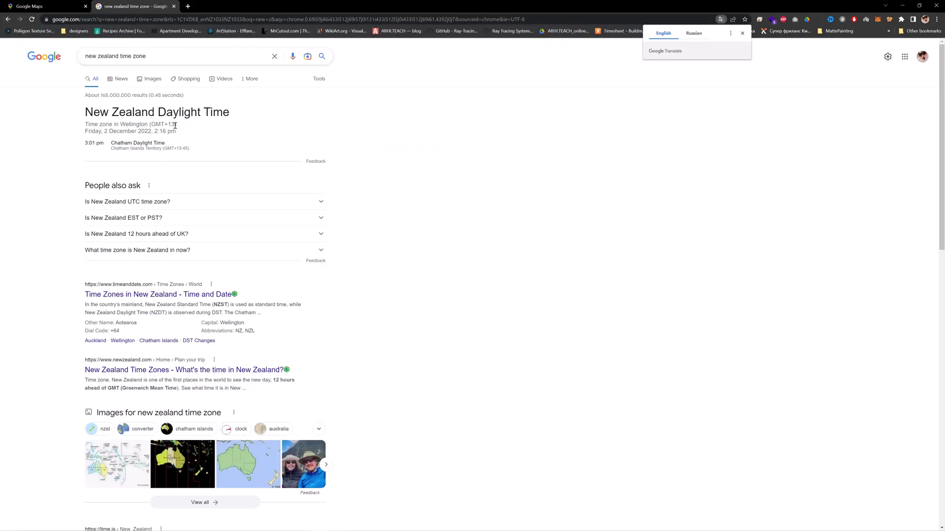
pyautogui.moveTo(174, 125); pyautogui.dragTo(165, 126)
# Return to Unreal Editor and set the SunSky's Time Zone to 13.
pyautogui.click(902, 6)
pyautogui.click(848, 378)
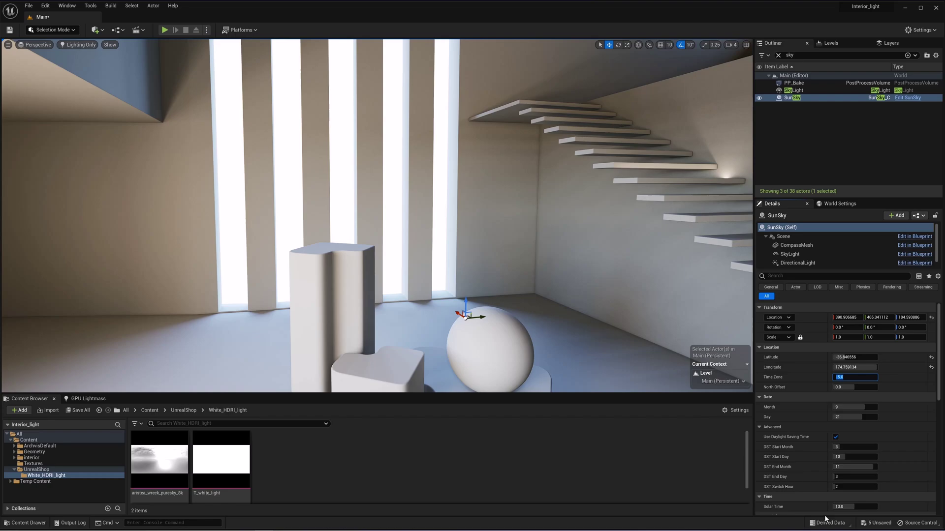
pyautogui.write('13')
pyautogui.press('Return')
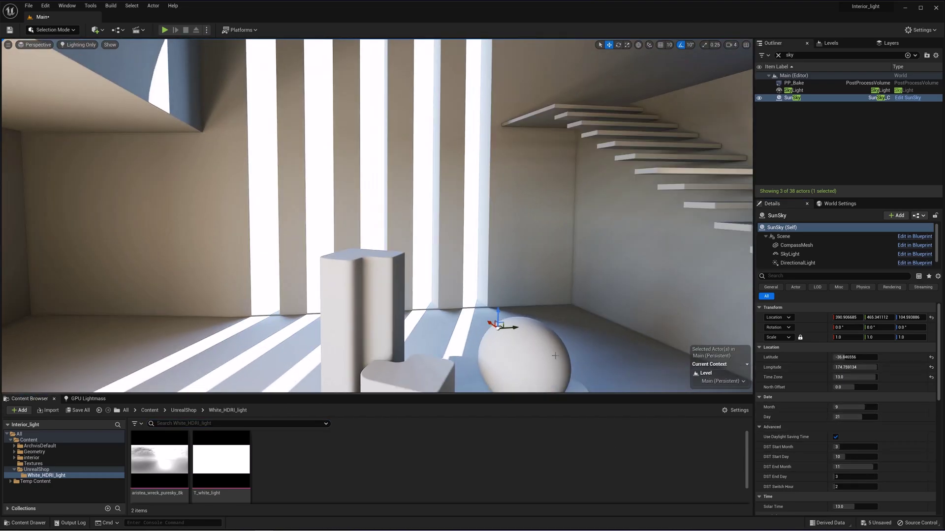
# Try later Solar Time values for the SunSky, including 18, checking the sunlight on the floor, and raise it to 18.5.
pyautogui.scroll(-2, 882, 465)
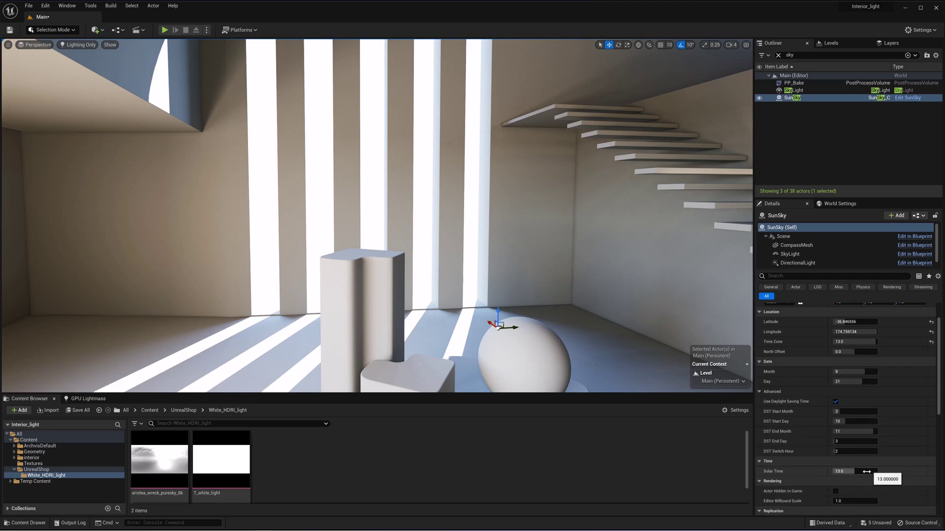
pyautogui.click(859, 472)
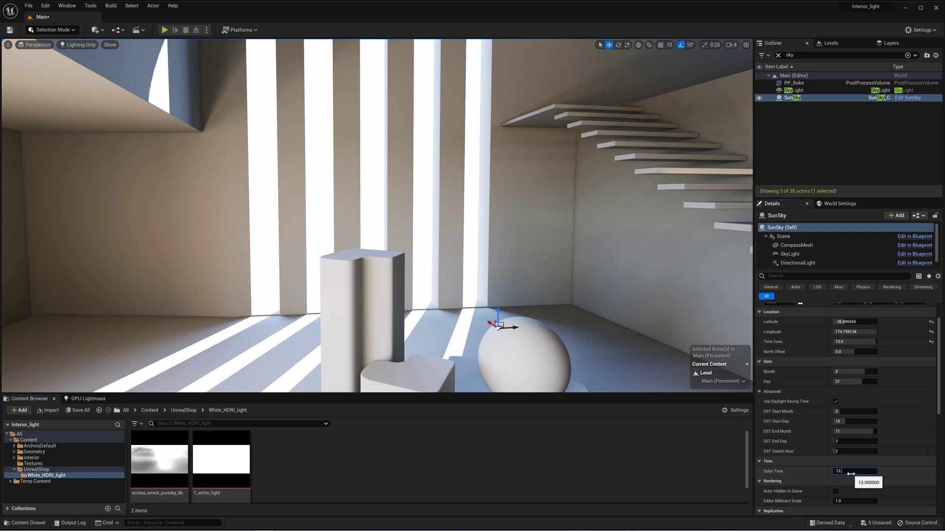
pyautogui.write('5')
pyautogui.press('Return')
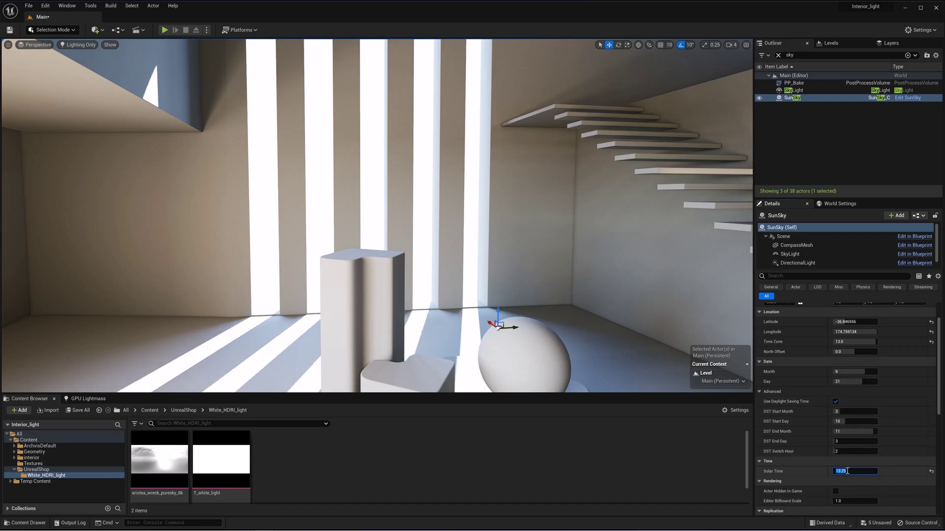
pyautogui.press('Return')
pyautogui.moveTo(509, 355); pyautogui.dragTo(711, 332, button='right')
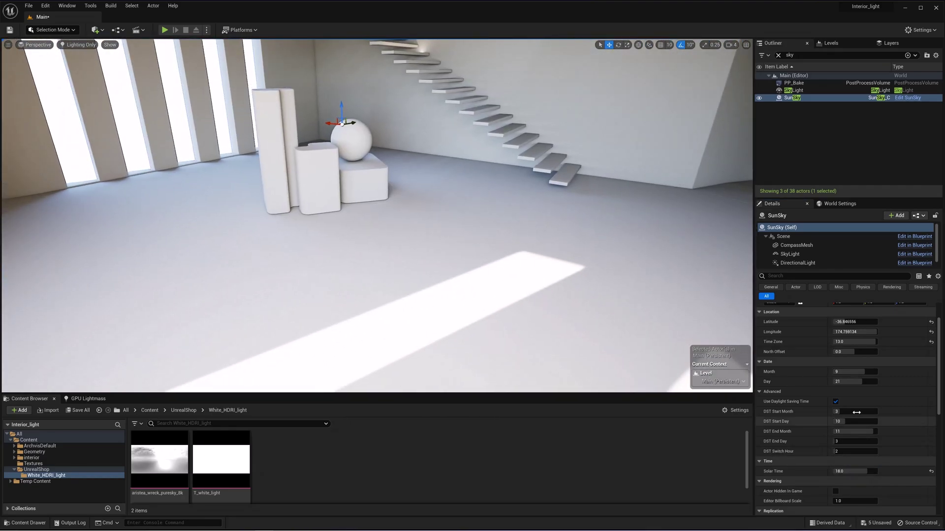
pyautogui.click(842, 470)
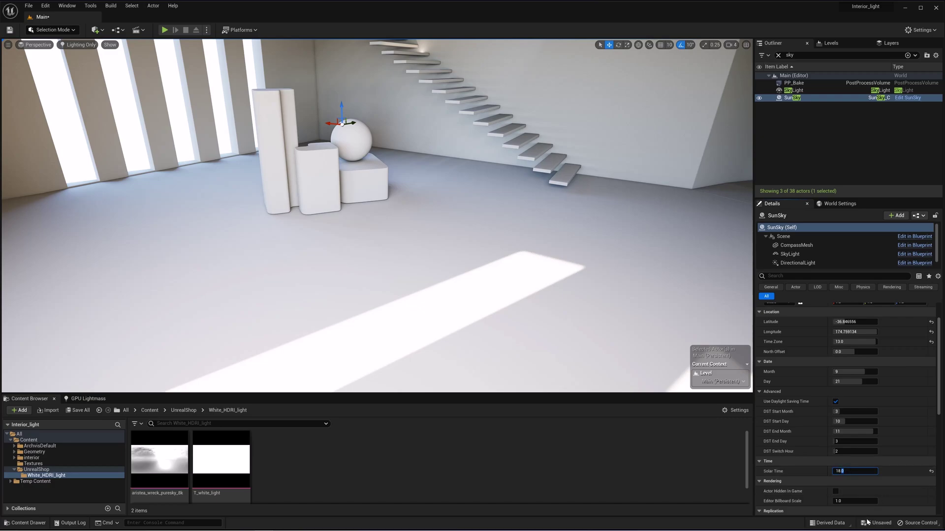
pyautogui.press('Return')
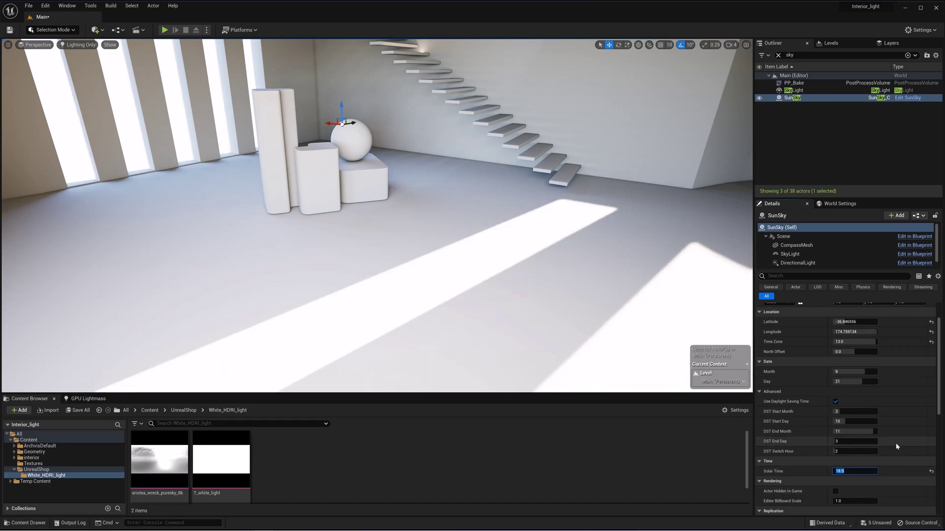
# Rotate the sun by trying a North Offset of about -58, set Solar Time to 18.8, and raise North Offset to about 80.6.
pyautogui.scroll(1, 881, 397)
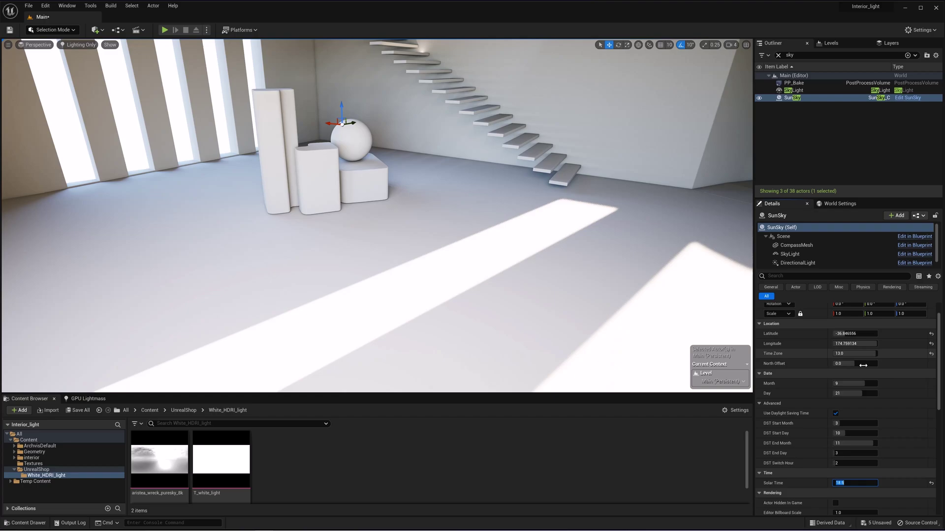
pyautogui.moveTo(854, 363); pyautogui.dragTo(817, 364)
pyautogui.click(853, 484)
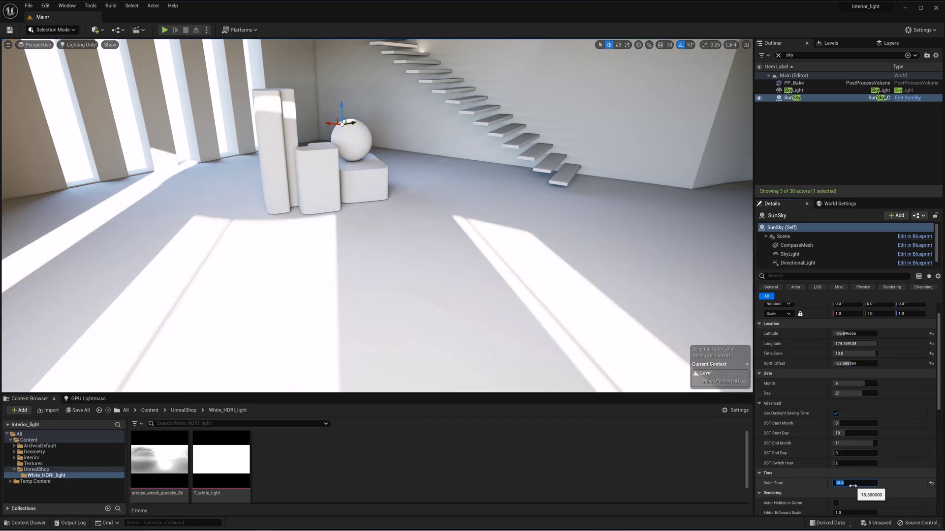
pyautogui.press('Return')
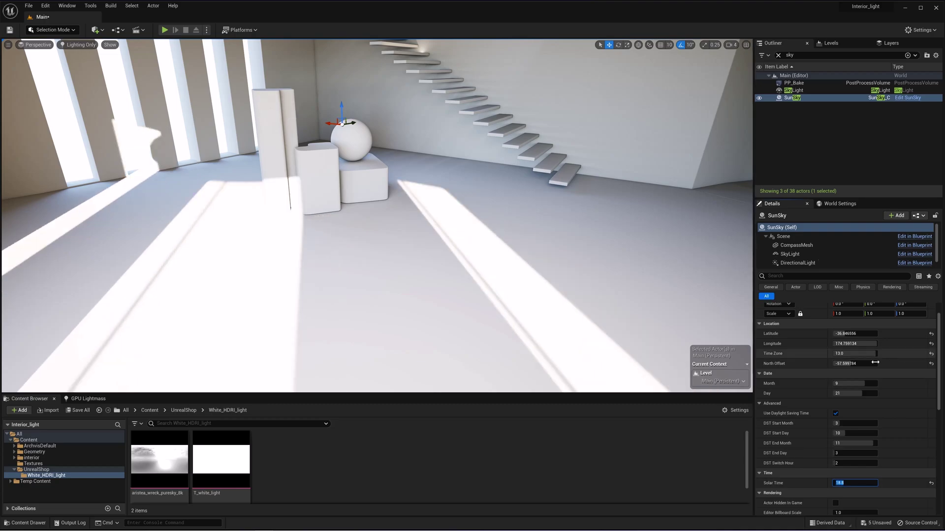
pyautogui.moveTo(851, 363); pyautogui.dragTo(861, 364)
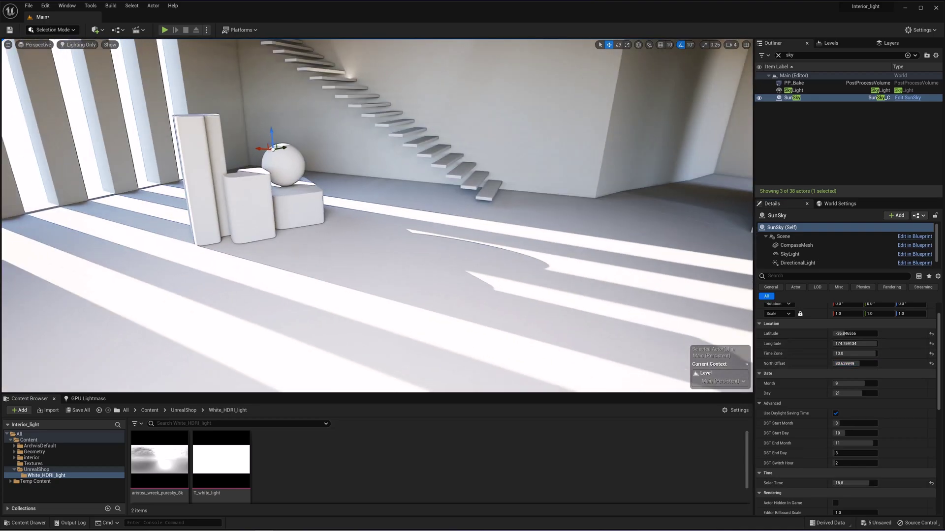
# Try progressively later Solar Time values of 19, 19.5 and 20 for the SunSky, comparing the sunlight in the room.
pyautogui.click(854, 483)
pyautogui.write('19')
pyautogui.press('Return')
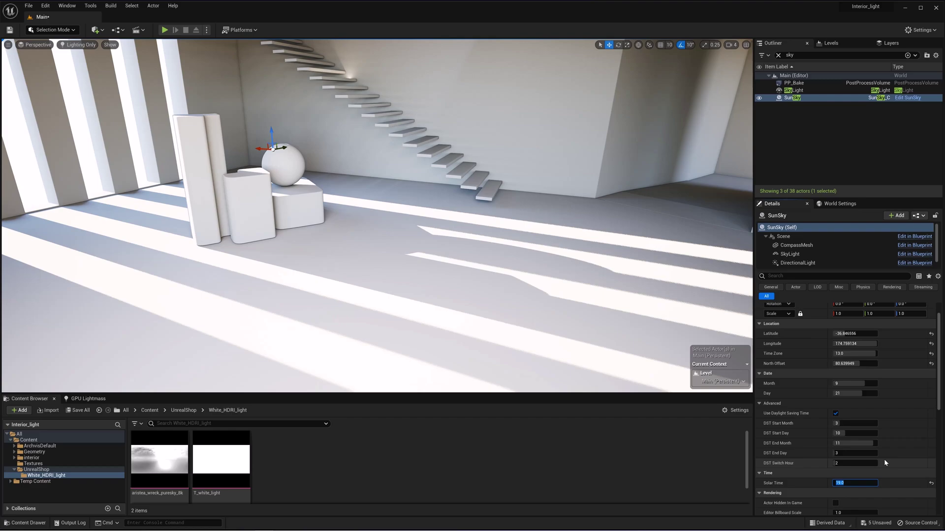
pyautogui.click(854, 484)
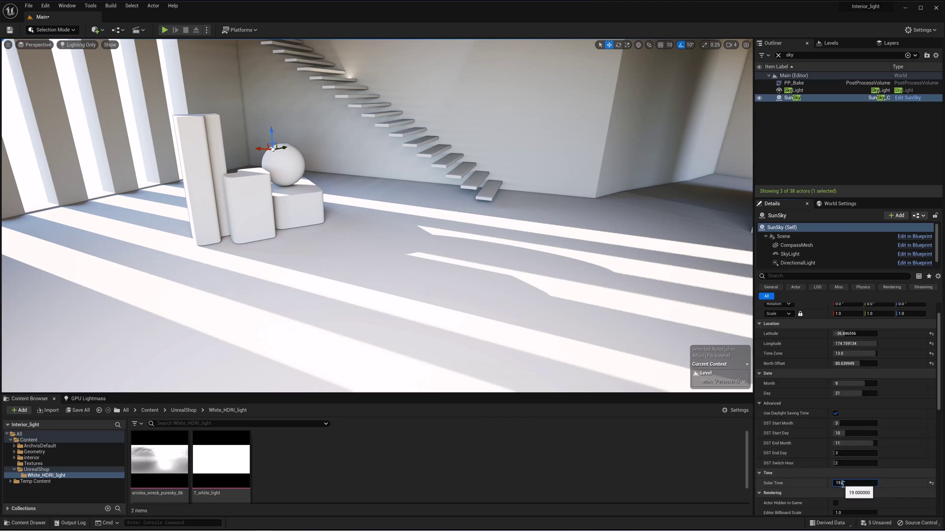
pyautogui.write('19.5')
pyautogui.press('Return')
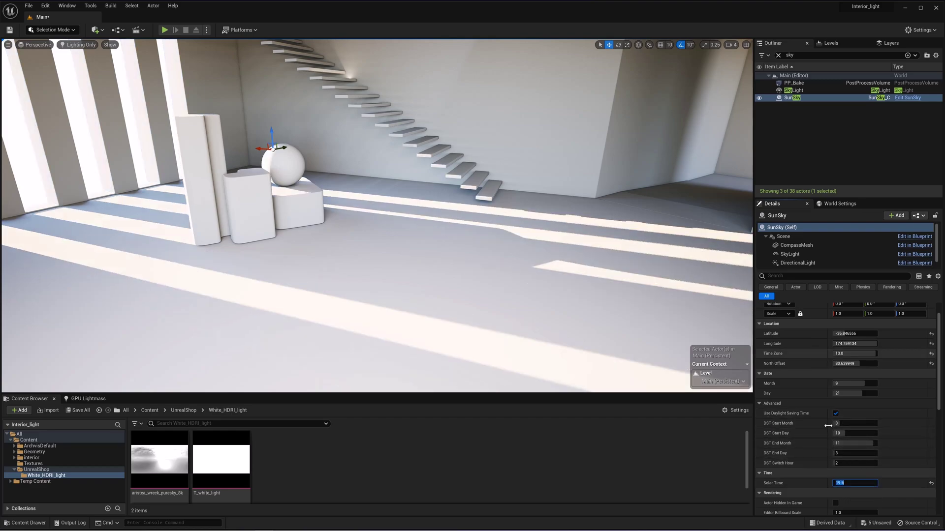
pyautogui.click(854, 483)
pyautogui.write('20')
pyautogui.press('Return')
# Fine-tune the SunSky's Solar Time just past 20, trying 20.25 and 20.1, and check the sunlight near the staircase.
pyautogui.click(840, 483)
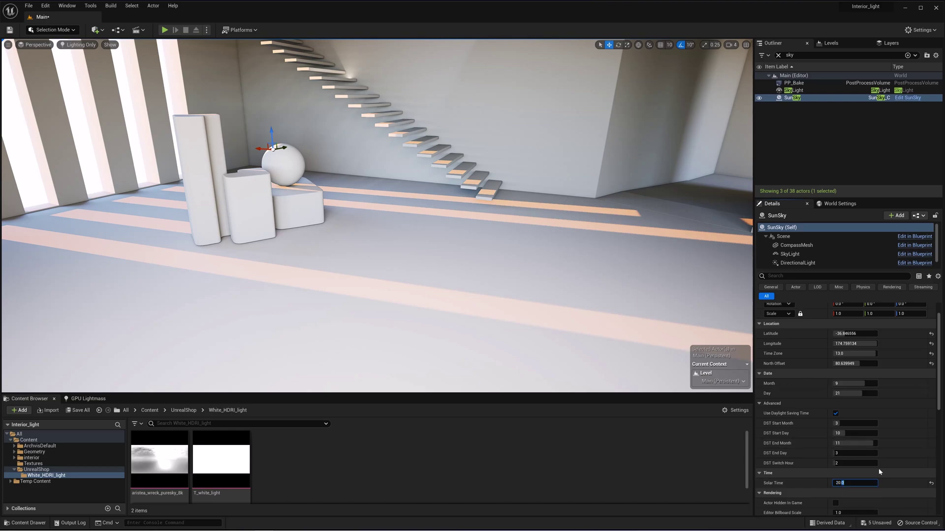
pyautogui.write('5')
pyautogui.press('Return')
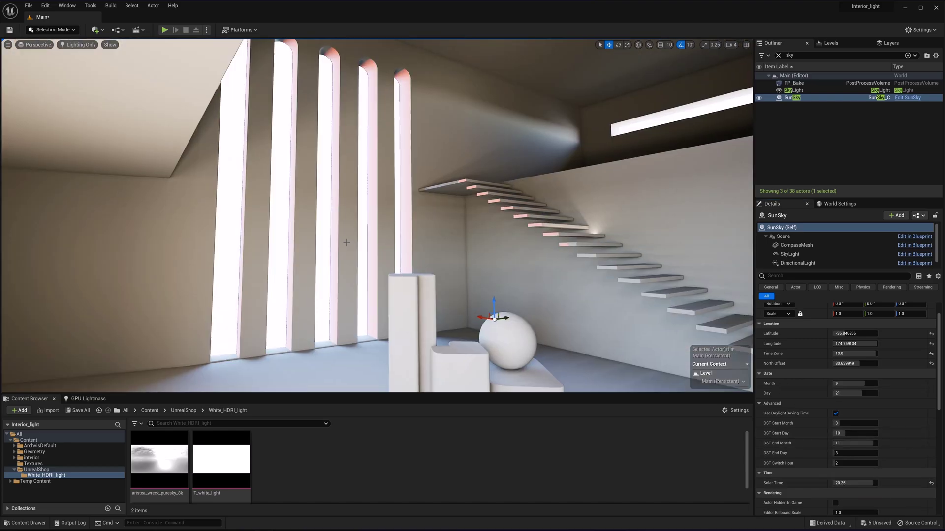
pyautogui.write('20.1')
pyautogui.press('Return')
pyautogui.moveTo(566, 275); pyautogui.dragTo(689, 283, button='right')
# Set the SunSky DirectionalLight's Source Angle to 5 and check the shadow edges across the room.
pyautogui.click(800, 266)
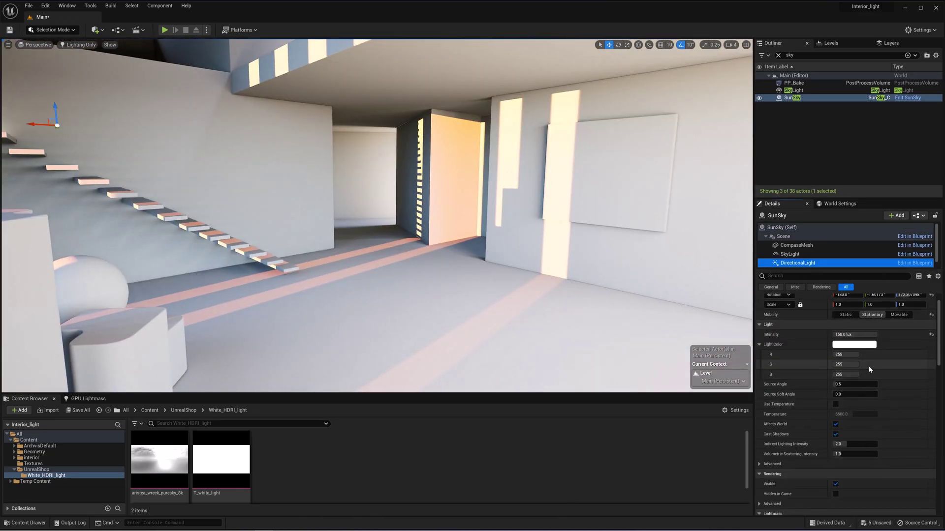
pyautogui.click(851, 384)
pyautogui.write('5')
pyautogui.press('Return')
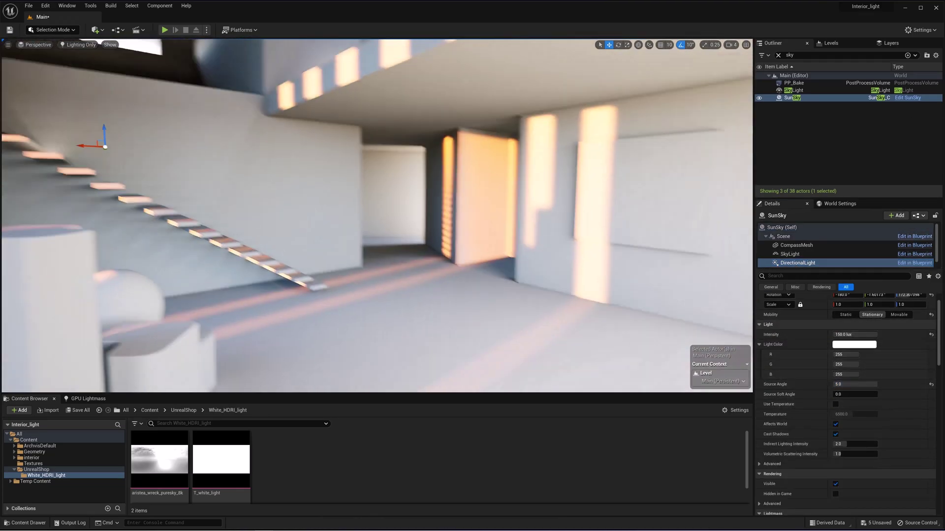
pyautogui.moveTo(378, 217); pyautogui.dragTo(484, 210, button='right')
pyautogui.moveTo(606, 241); pyautogui.dragTo(549, 266, button='right')
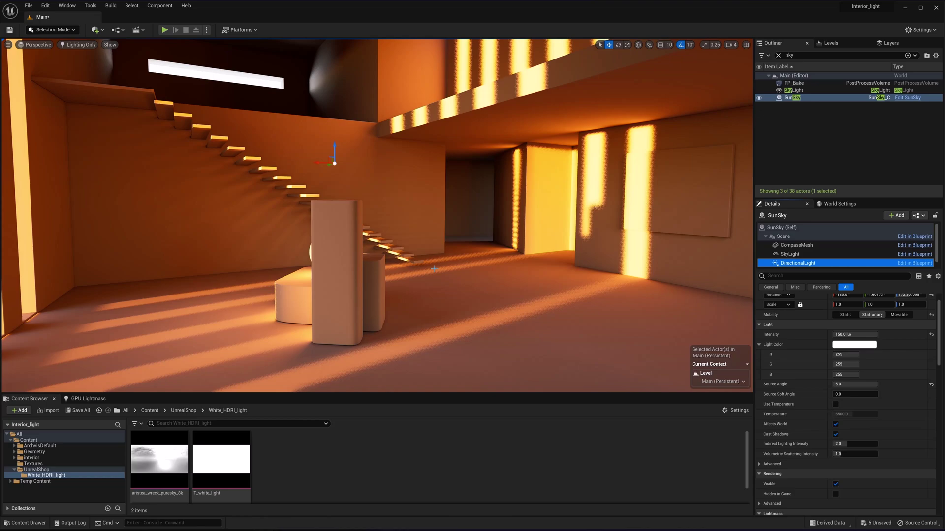
# Try a Solar Time of 19 for the SunSky and inspect the light falling on the walls.
pyautogui.click(784, 227)
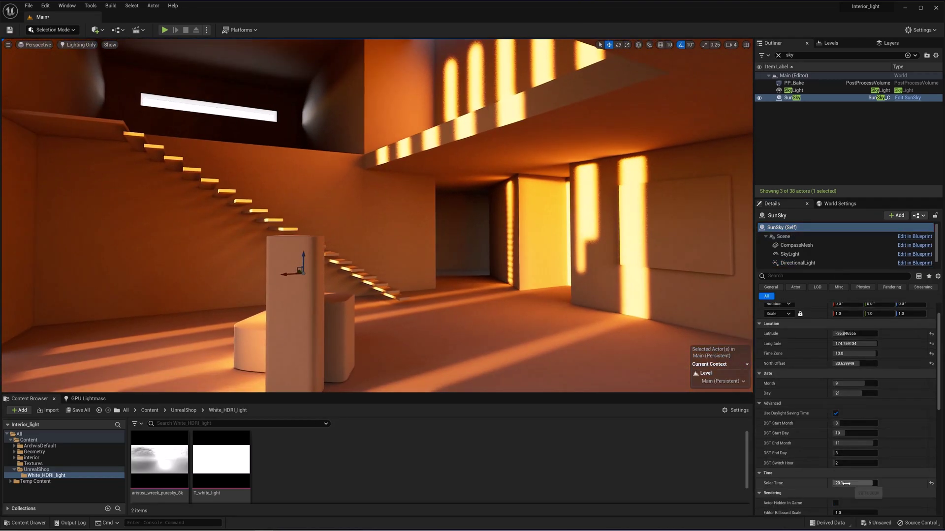
pyautogui.click(861, 483)
pyautogui.write('19')
pyautogui.press('Return')
pyautogui.moveTo(517, 276); pyautogui.dragTo(581, 271, button='right')
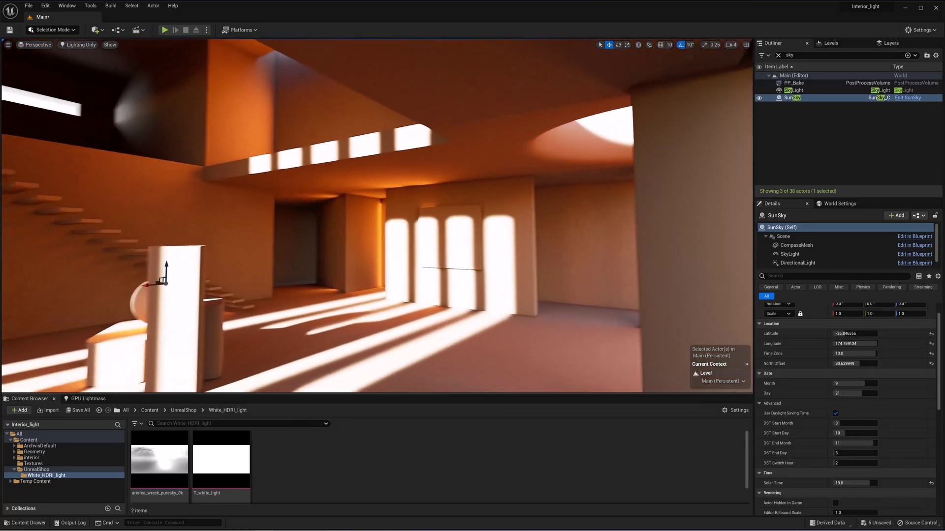
pyautogui.moveTo(512, 331); pyautogui.dragTo(469, 339, button='right')
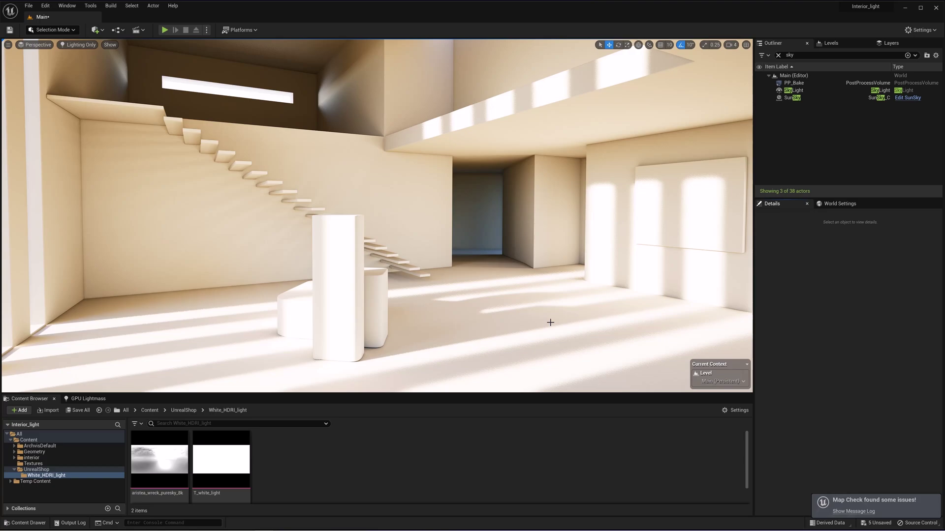
# Set the SunSky's Solar Time to 19.5 and inspect the light on the far wall.
pyautogui.click(787, 99)
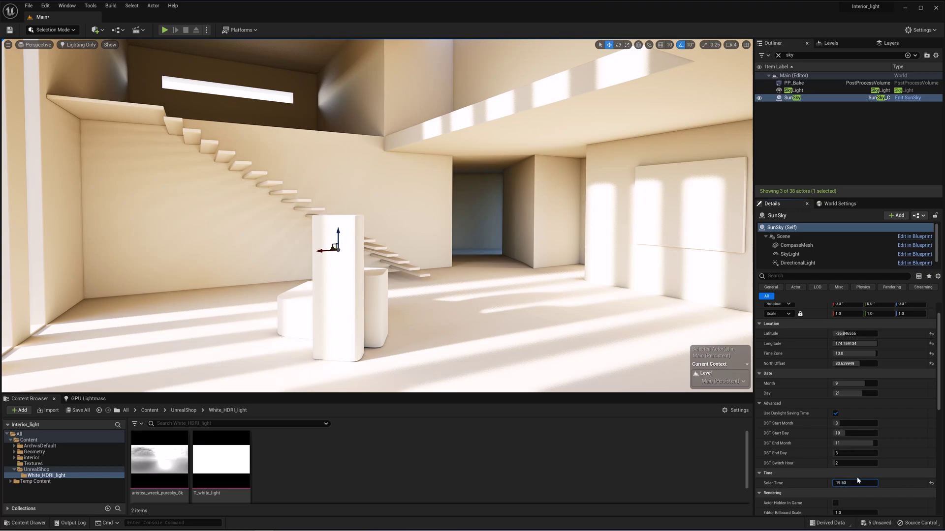
pyautogui.press('Return')
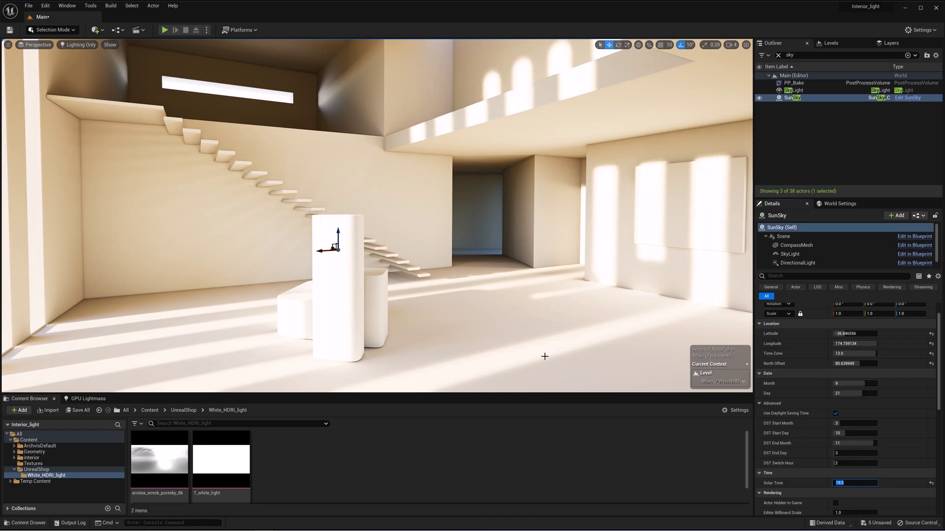
pyautogui.press('Escape')
pyautogui.moveTo(544, 357); pyautogui.dragTo(597, 353, button='right')
# Try an Intensity of 75 lux on the SunSky's DirectionalLight and check the exposure of the room.
pyautogui.click(793, 98)
pyautogui.click(798, 263)
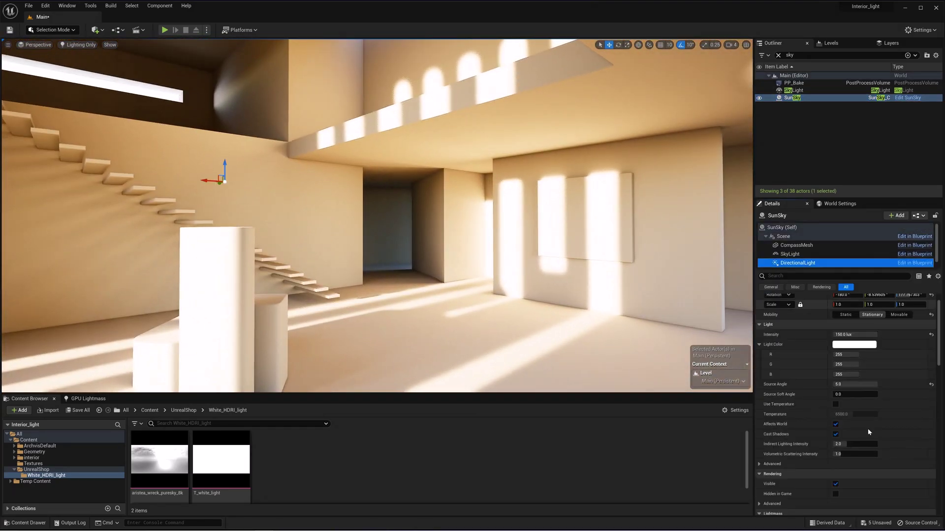
pyautogui.click(855, 336)
pyautogui.write('75')
pyautogui.press('Return')
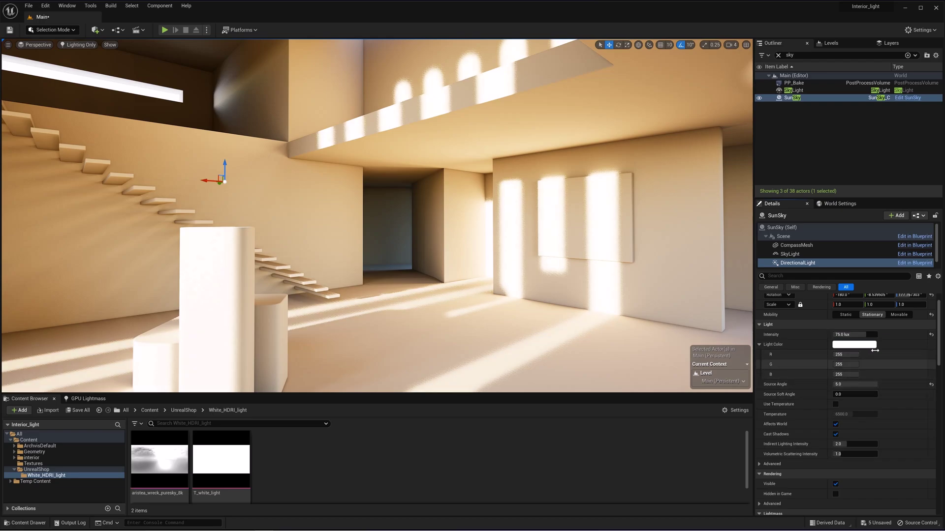
pyautogui.moveTo(472, 150)
pyautogui.mouseDown(button='right')
pyautogui.moveTo(423, 160)
pyautogui.moveTo(475, 138)
pyautogui.moveTo(426, 162)
pyautogui.moveTo(472, 149)
pyautogui.mouseUp(button='right')
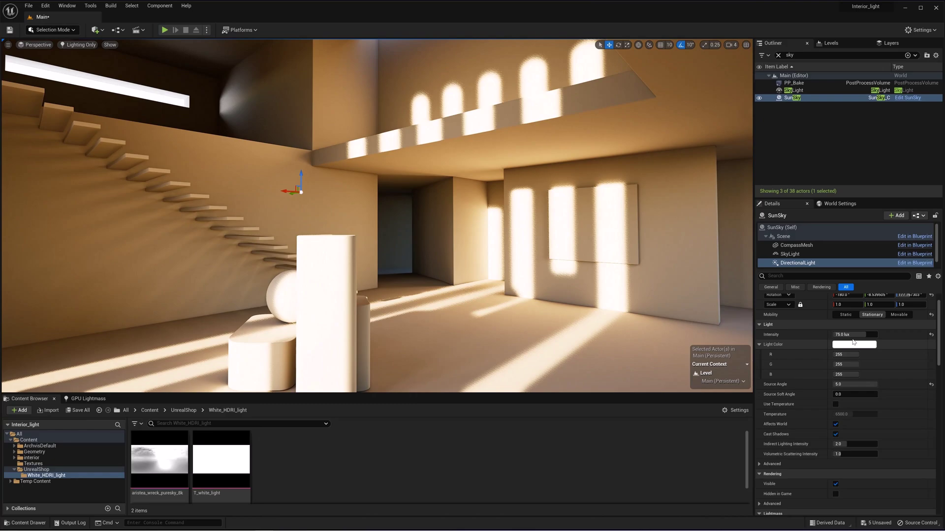
# Set the DirectionalLight's Intensity to 15 lux and inspect the contrast around the balcony.
pyautogui.click(855, 335)
pyautogui.write('15')
pyautogui.press('Return')
pyautogui.moveTo(420, 175); pyautogui.dragTo(370, 184, button='right')
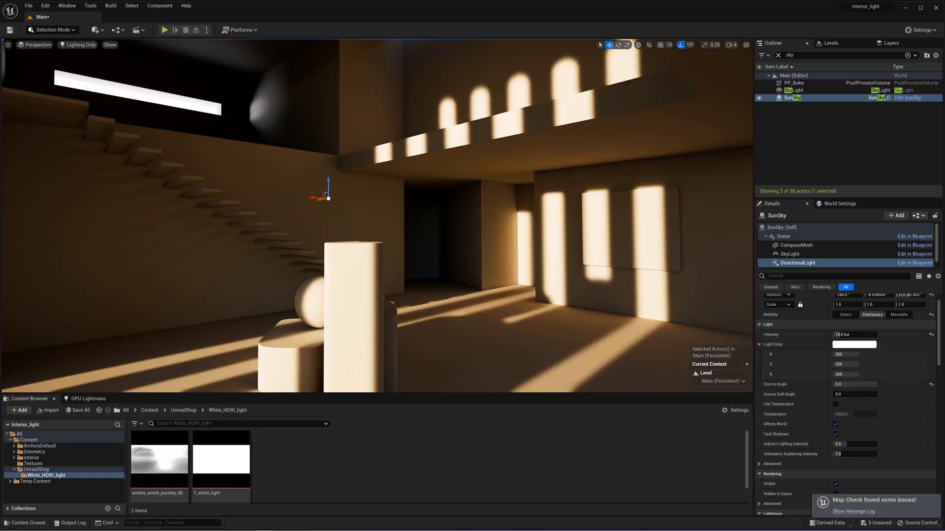
pyautogui.moveTo(396, 161); pyautogui.dragTo(377, 129, button='right')
pyautogui.rightClick(396, 160)
# Rotate the sun by lowering the SunSky's North Offset to about 65.3, so its light falls on the staircase.
pyautogui.click(791, 98)
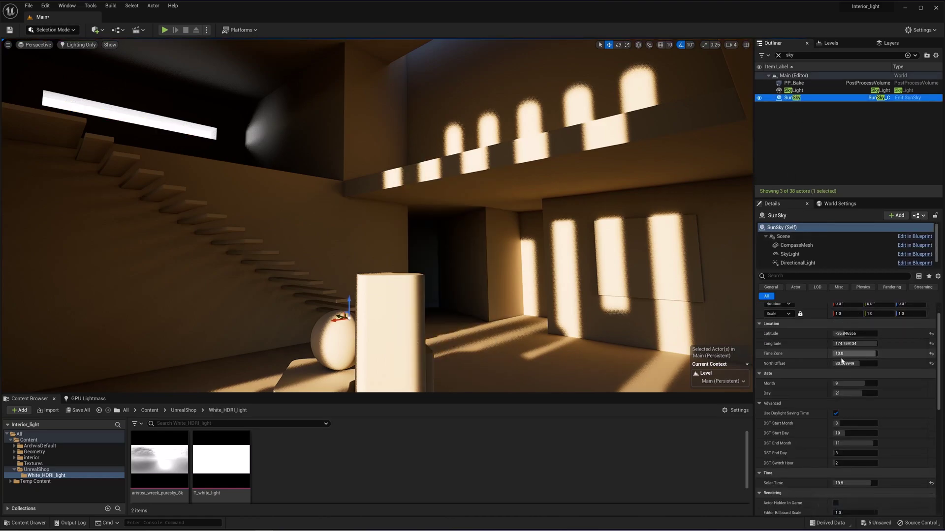
pyautogui.moveTo(638, 250); pyautogui.dragTo(661, 257, button='right')
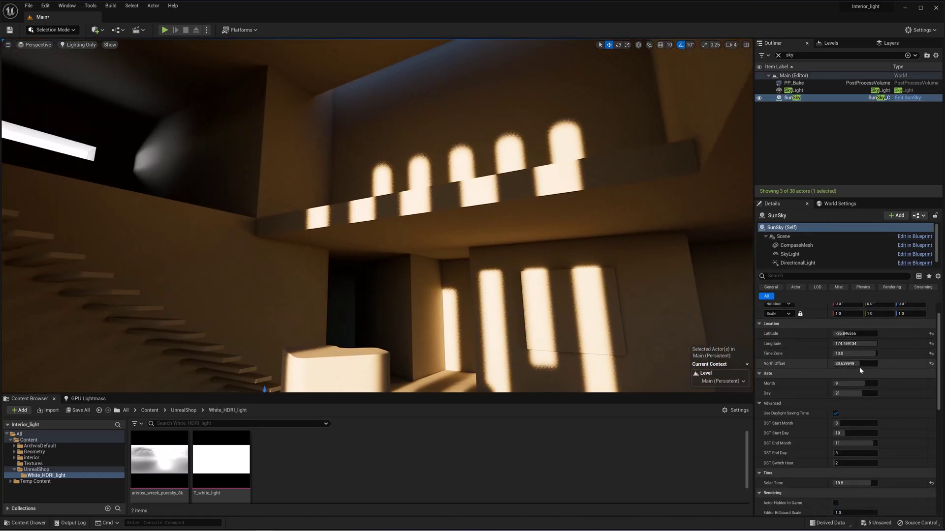
pyautogui.moveTo(858, 366); pyautogui.dragTo(843, 365)
pyautogui.moveTo(640, 275); pyautogui.dragTo(609, 320, button='right')
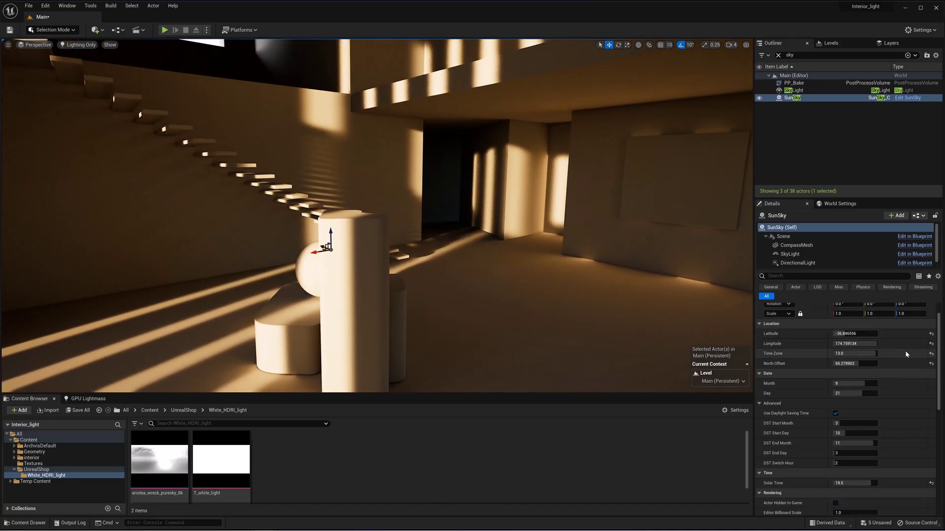
# Set the DirectionalLight's Indirect Lighting Intensity to 6 and inspect the bounce light on the ceiling and upper walls.
pyautogui.click(827, 262)
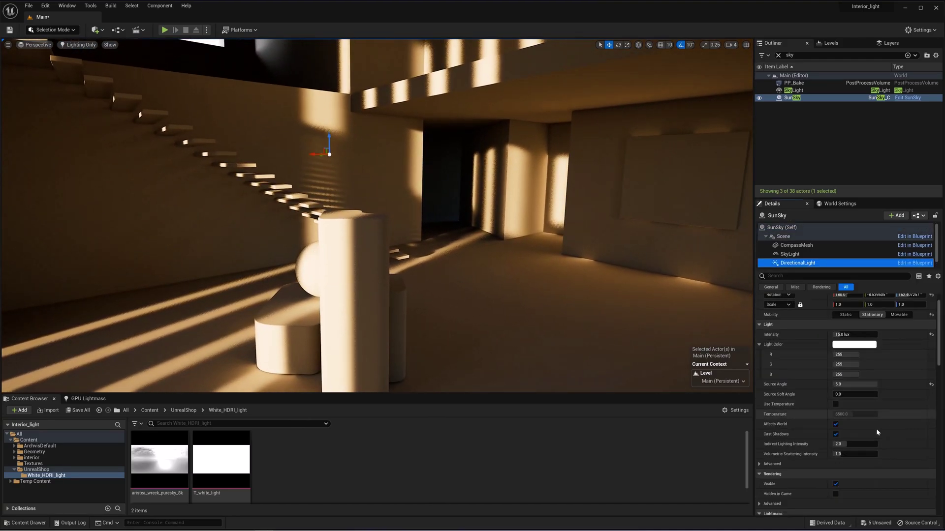
pyautogui.click(861, 445)
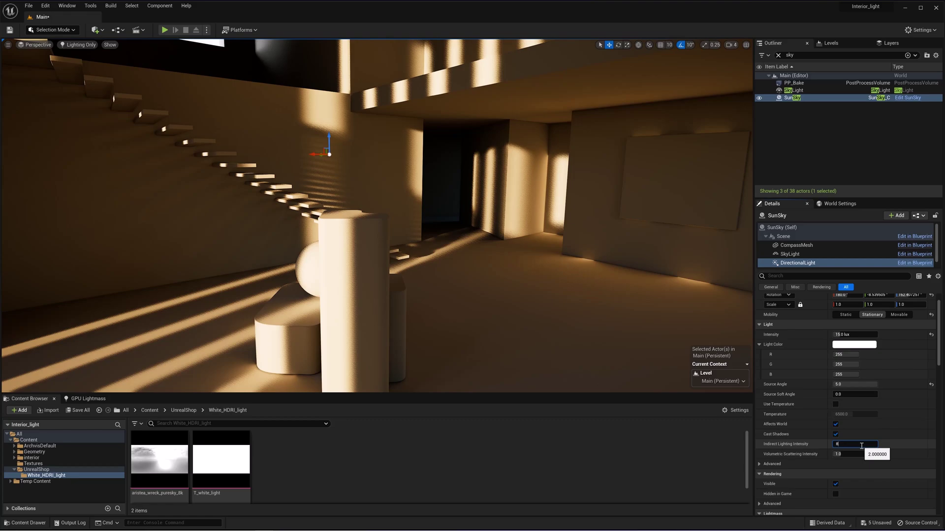
pyautogui.moveTo(438, 161); pyautogui.dragTo(460, 120, button='right')
pyautogui.moveTo(438, 197); pyautogui.dragTo(339, 291, button='right')
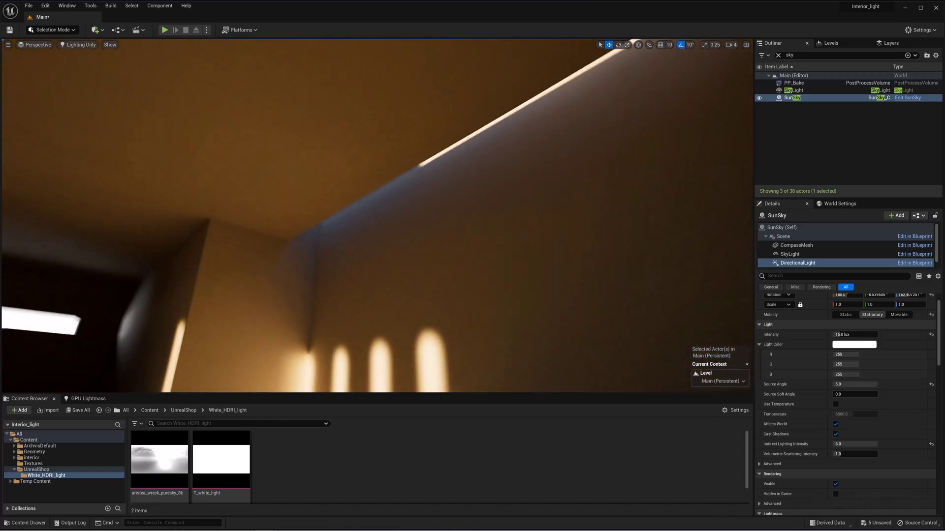
# Try an Intensity of 3 on the SunSky's SkyLight and look at the dark upper-floor area with the narrow window.
pyautogui.click(812, 254)
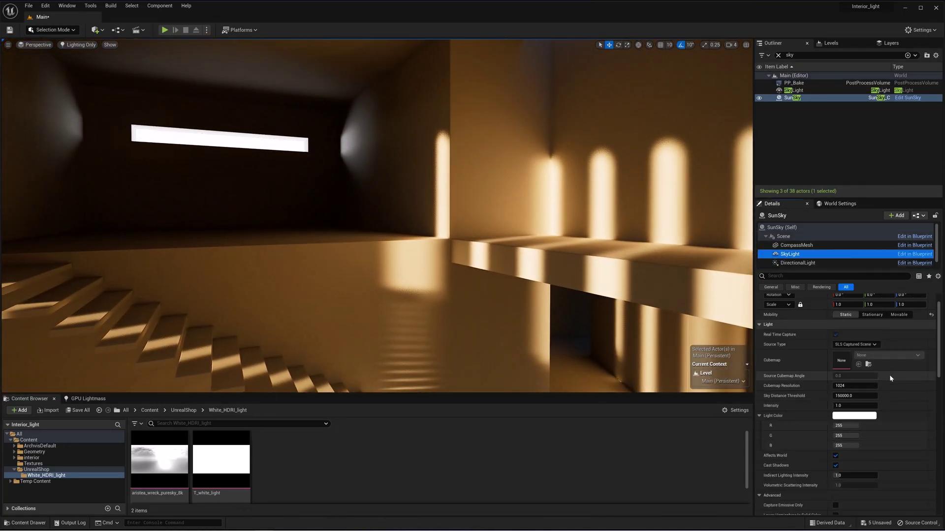
pyautogui.click(855, 406)
pyautogui.write('3')
pyautogui.press('Return')
pyautogui.scroll(1, 821, 492)
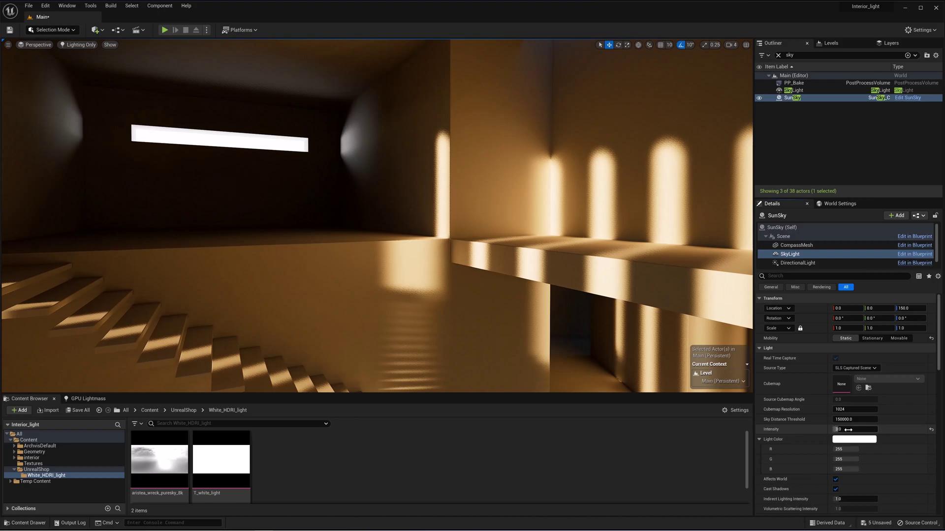
pyautogui.moveTo(586, 335); pyautogui.dragTo(589, 336, button='right')
pyautogui.moveTo(377, 217); pyautogui.dragTo(352, 207, button='right')
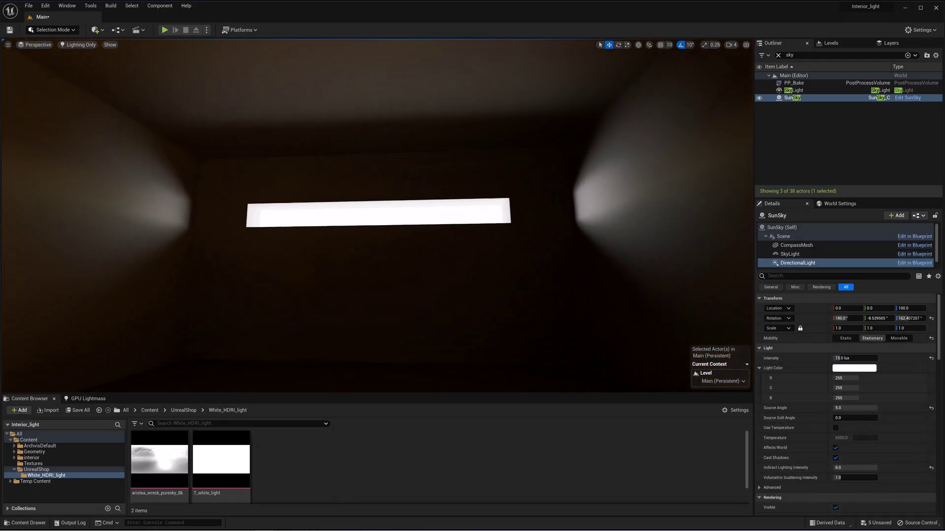
# Filter the level's actors by "rec", delete the matching actor, and check the room's lighting without it.
pyautogui.click(789, 54)
pyautogui.write('rc')
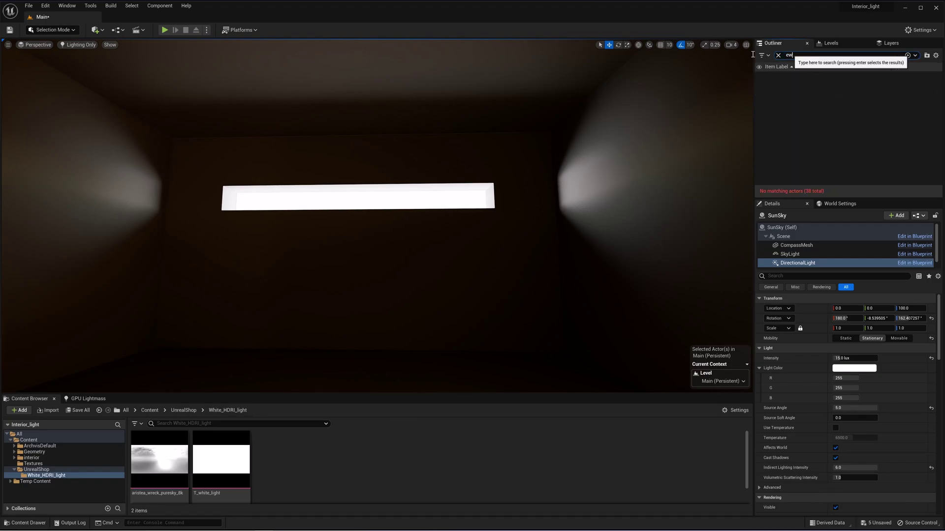
pyautogui.press('BackSpace')
pyautogui.write('ec')
pyautogui.click(807, 83)
pyautogui.press('Delete')
pyautogui.moveTo(688, 191); pyautogui.dragTo(748, 207, button='right')
pyautogui.moveTo(377, 215); pyautogui.dragTo(536, 204, button='right')
pyautogui.moveTo(817, 201); pyautogui.dragTo(807, 197, button='right')
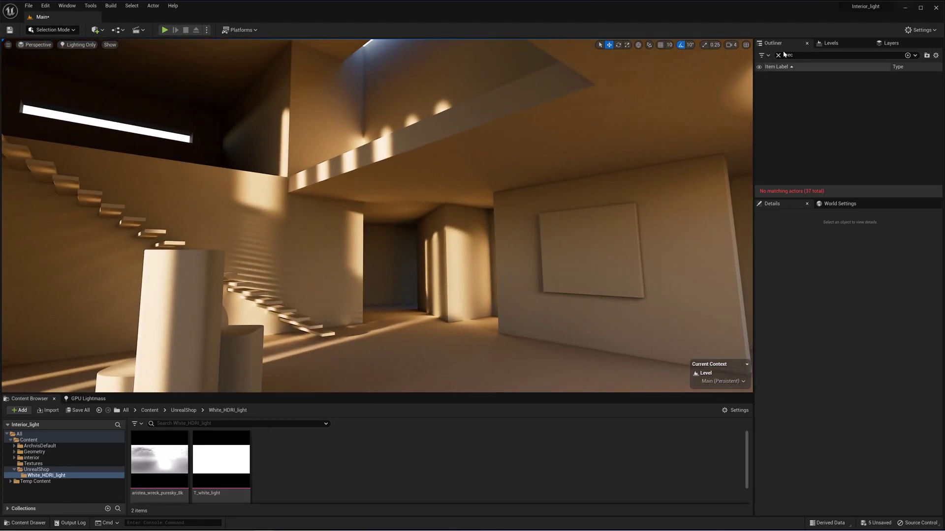
# Filter the actors by "su" to find the SunSky and raise its SkyLight's Intensity, trying 12 and then 15.
pyautogui.click(778, 55)
pyautogui.write('su')
pyautogui.click(792, 82)
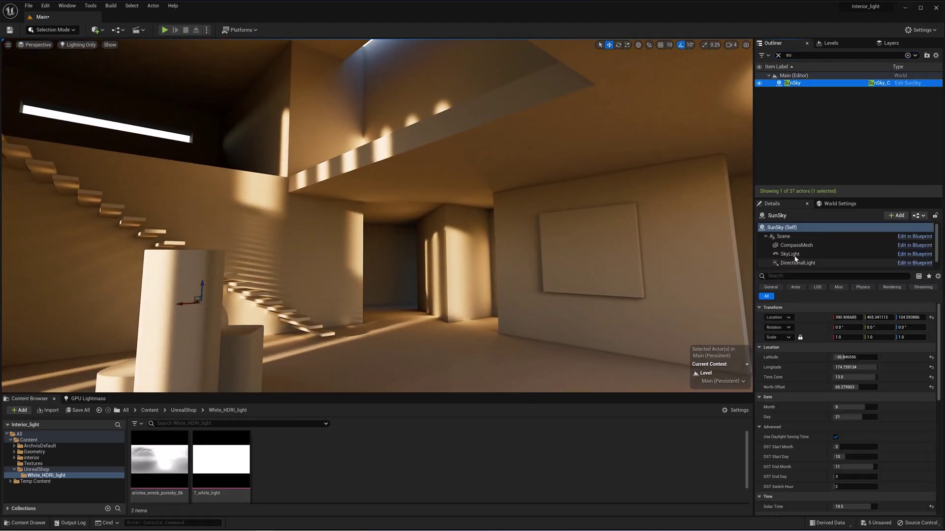
pyautogui.click(790, 254)
pyautogui.click(855, 429)
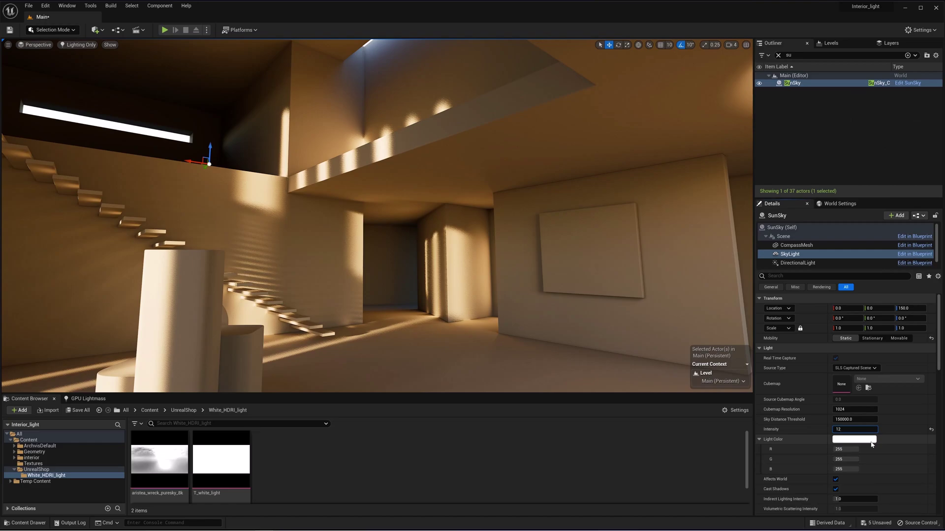
pyautogui.moveTo(716, 381); pyautogui.dragTo(716, 391, button='right')
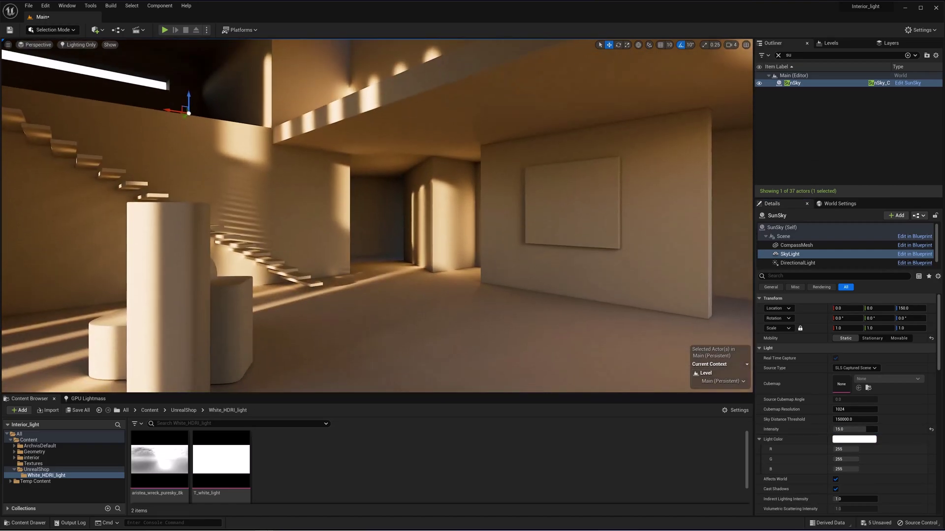